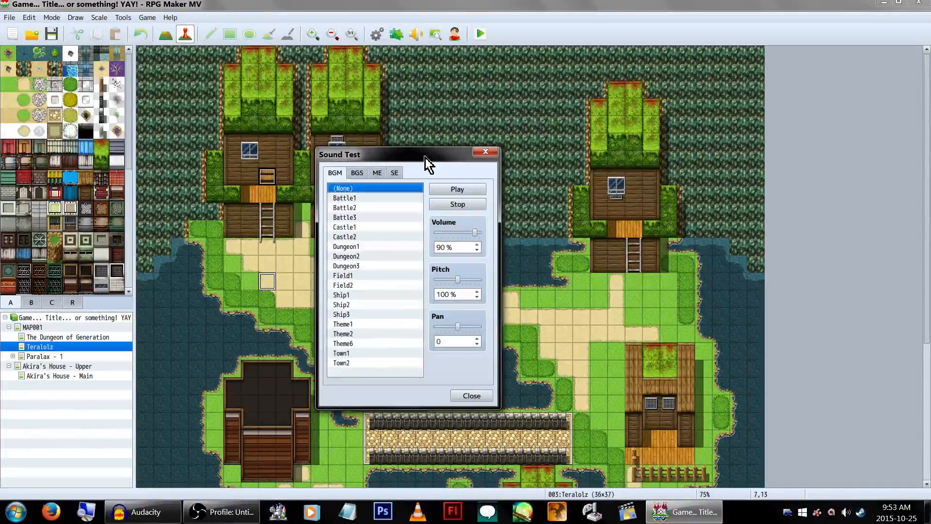
Preview the background music tracks one by one from Battle1 through Battle3, Castle1 and Castle2 to Dungeon1.
click(398, 198)
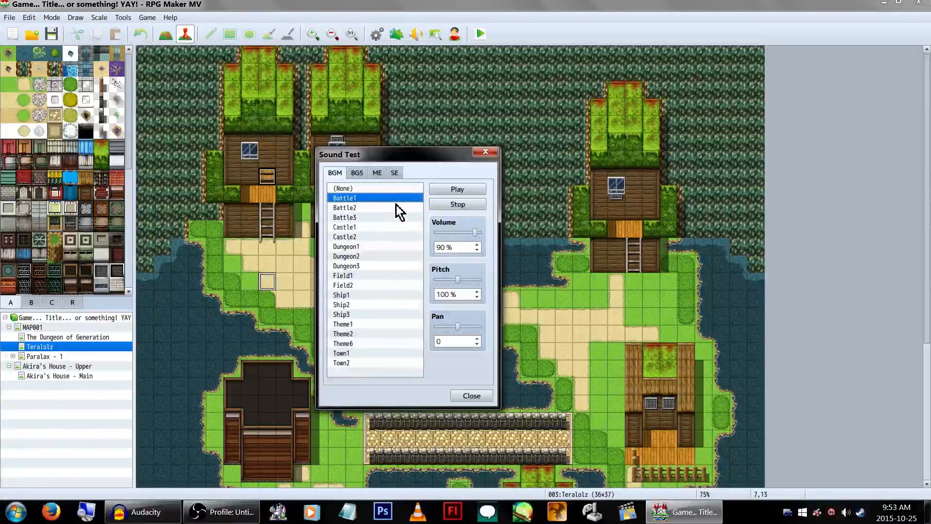
click(397, 204)
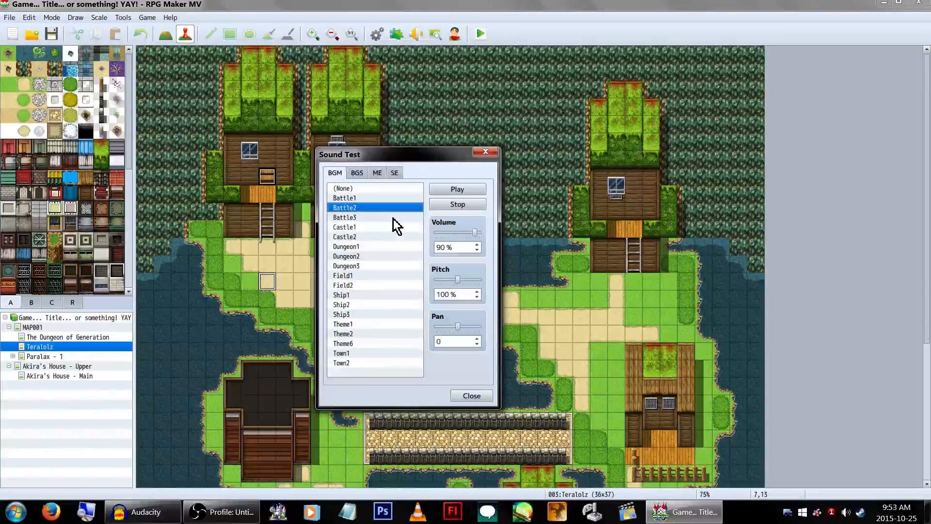
click(394, 219)
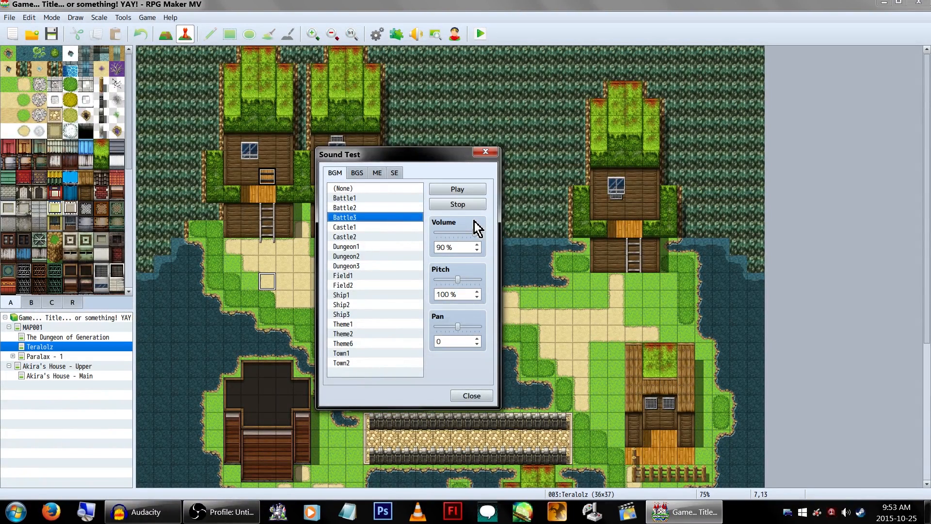
click(403, 234)
click(405, 227)
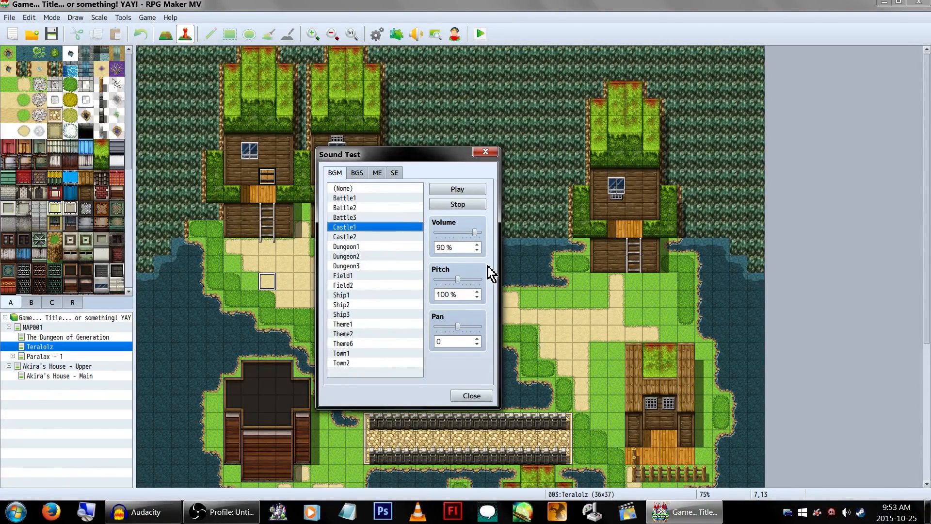
click(388, 238)
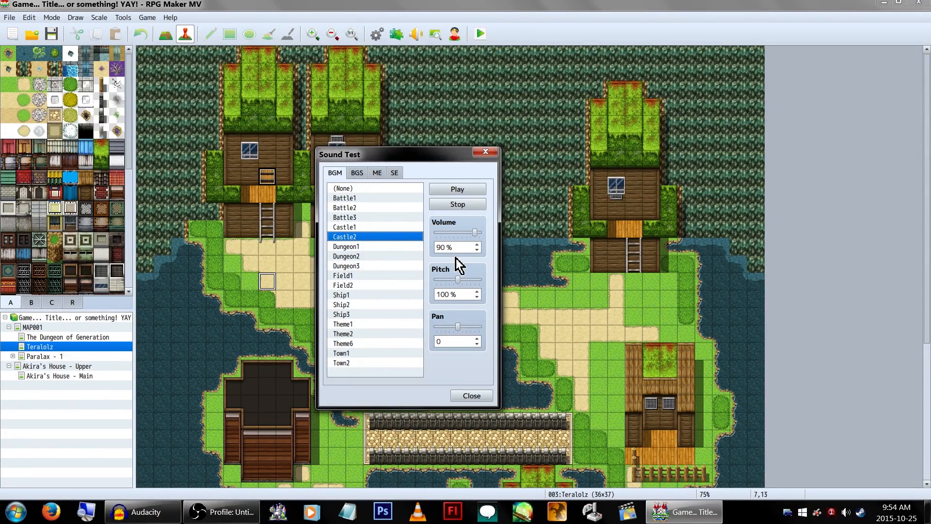
click(381, 248)
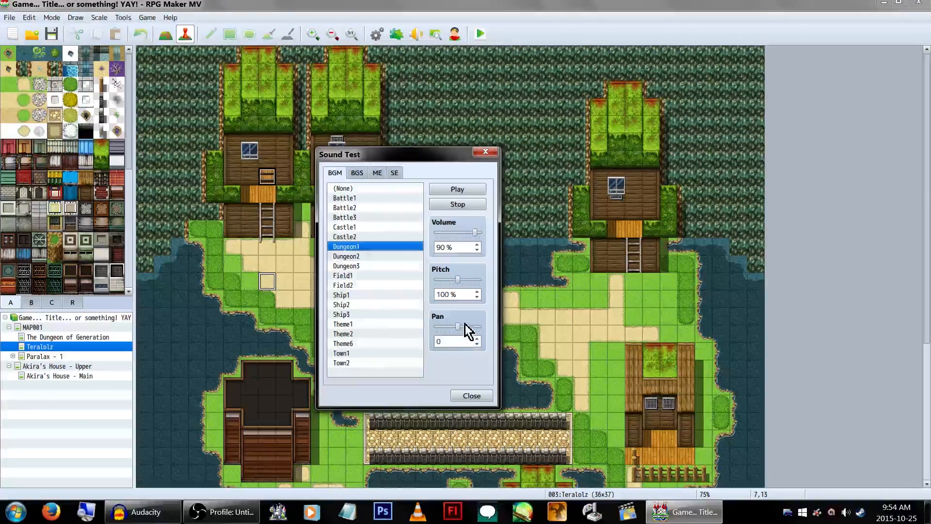
Try the Dungeon1 track with the pan at -40, select Dungeon2, and close the sound test.
drag(458, 326, 443, 341)
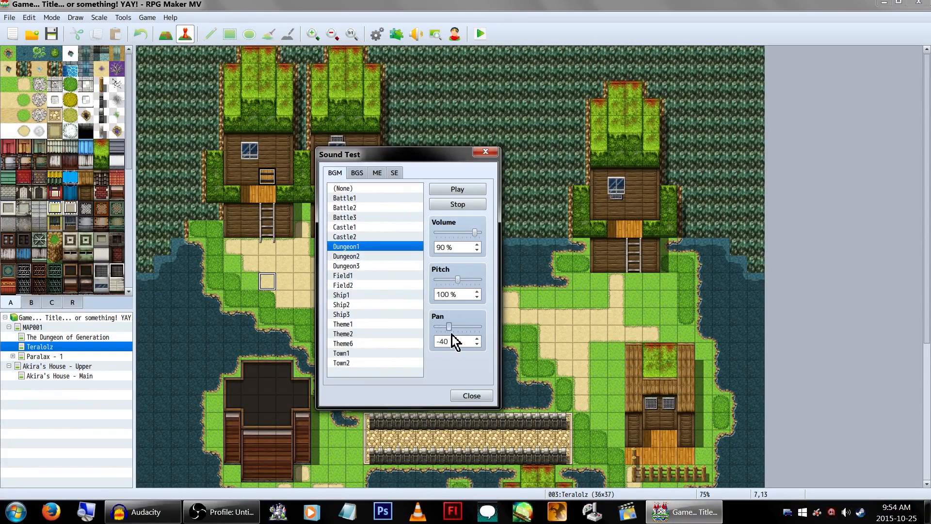
double_click(462, 294)
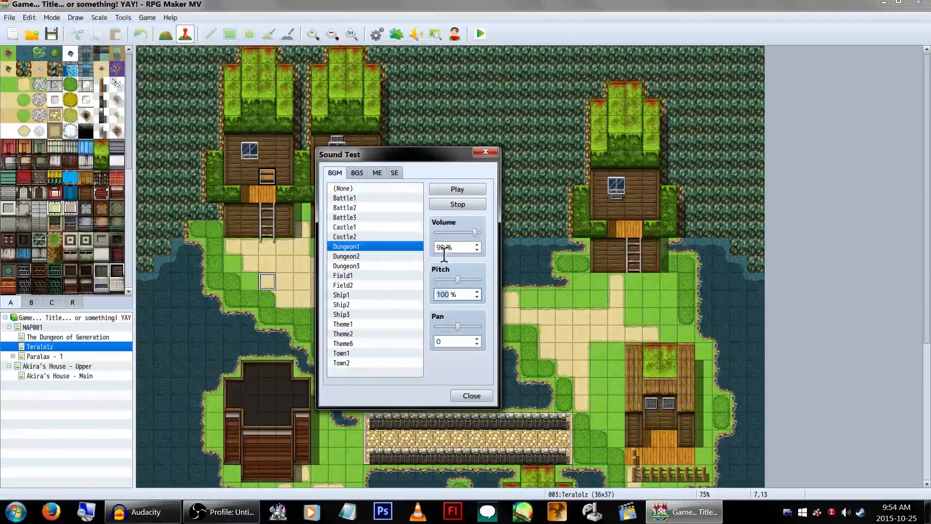
click(405, 257)
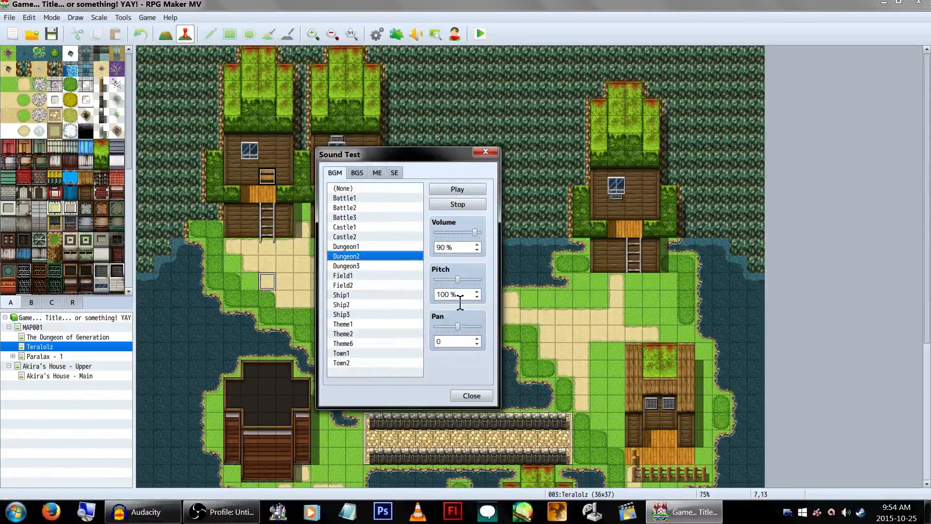
click(461, 395)
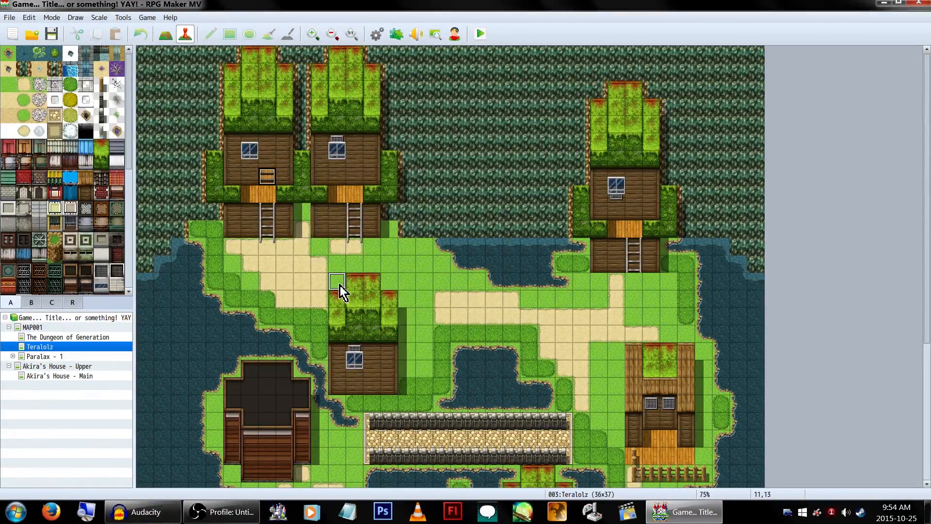
Examine the Audio & Video event commands from a new event above the lower house in Teralolz, and cancel without saving.
double_click(339, 285)
double_click(467, 208)
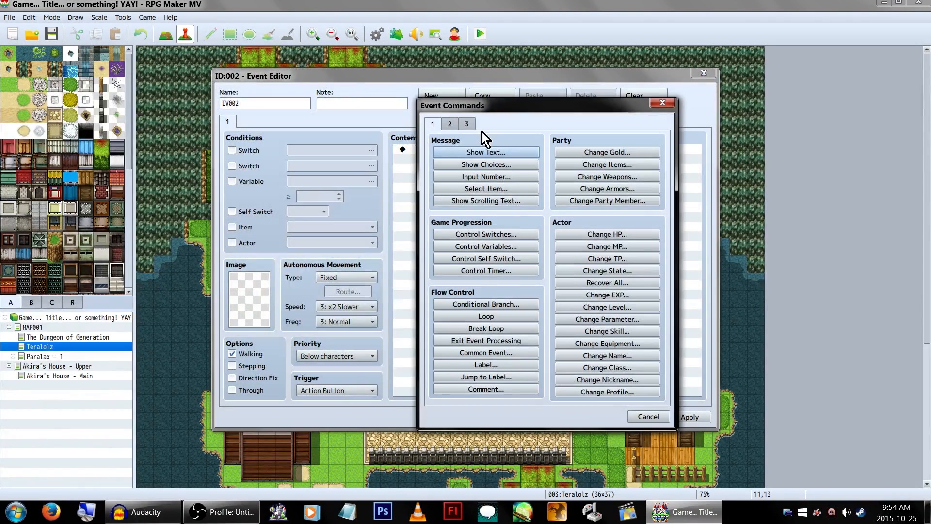
click(450, 124)
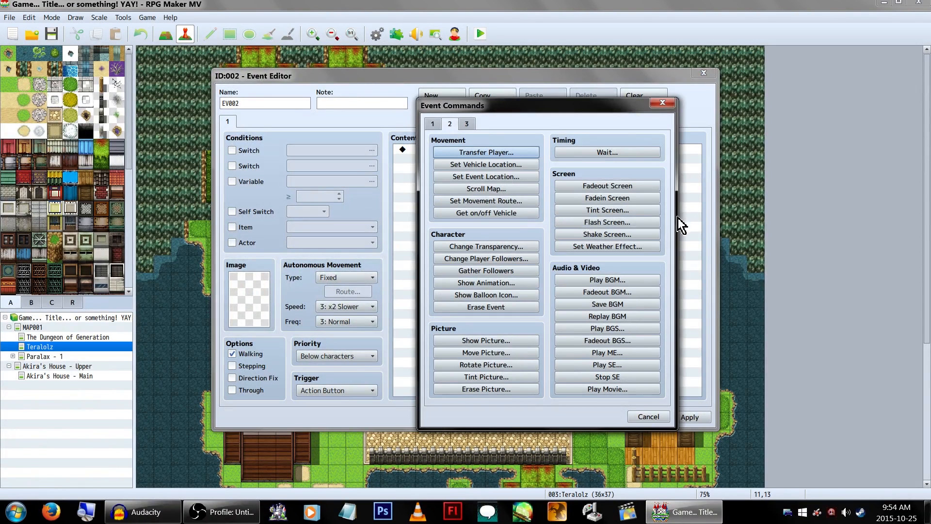
click(644, 415)
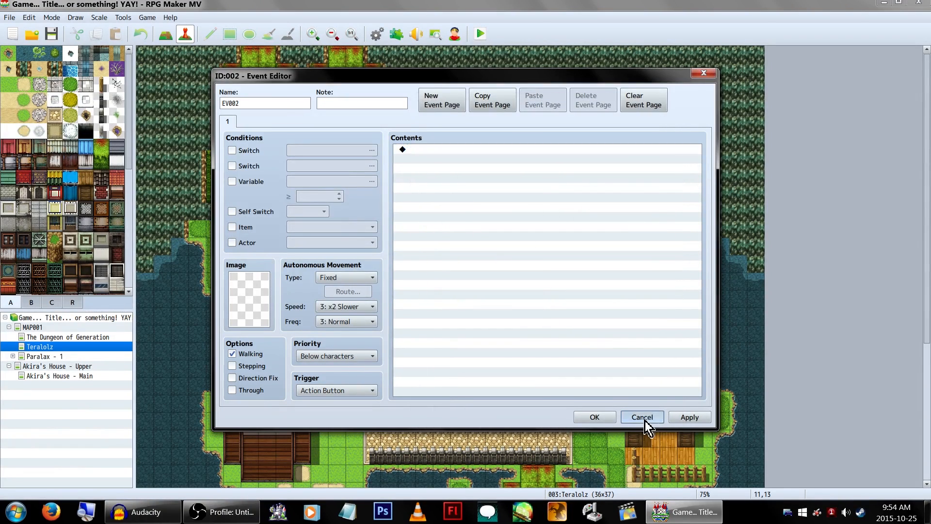
click(644, 419)
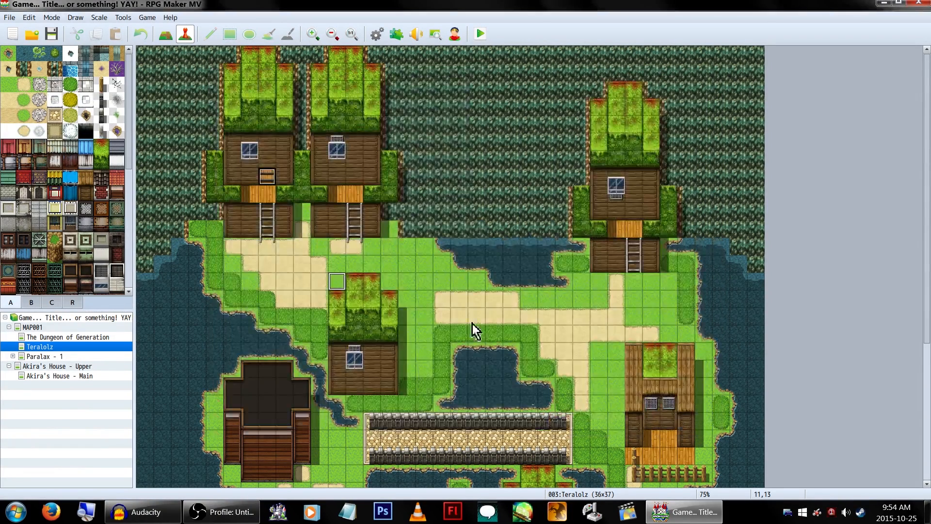
Reopen the sound test, preview the tracks Dungeon2, Dungeon3, Field1, Field2 and Ship1 in order, and close it.
click(416, 35)
drag(466, 130, 355, 135)
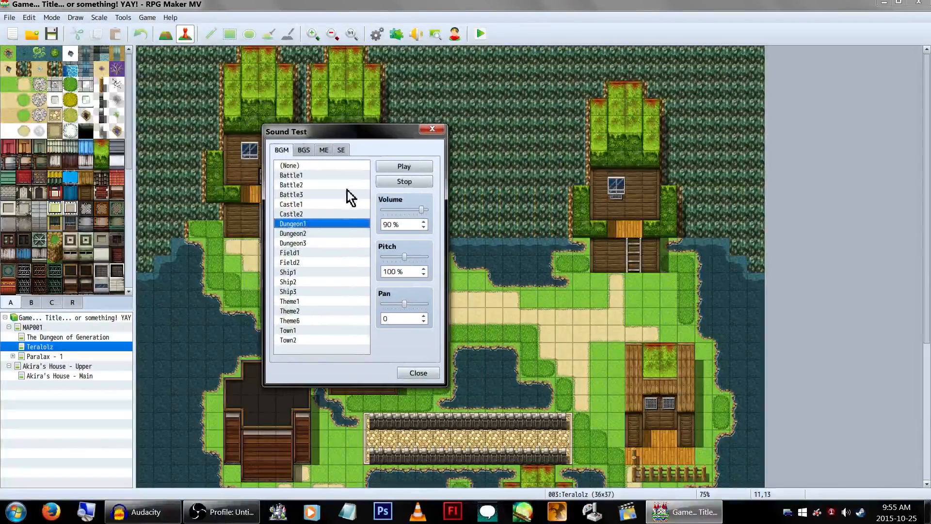
click(332, 235)
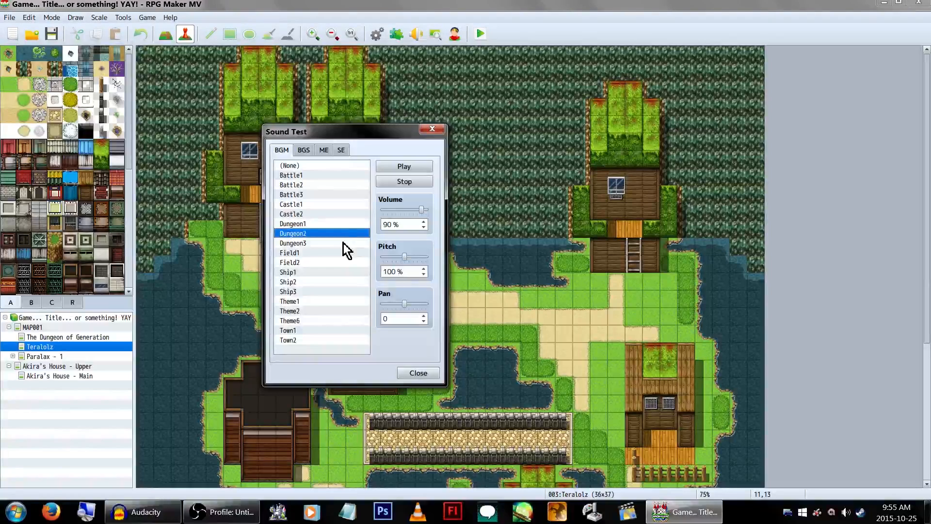
click(343, 243)
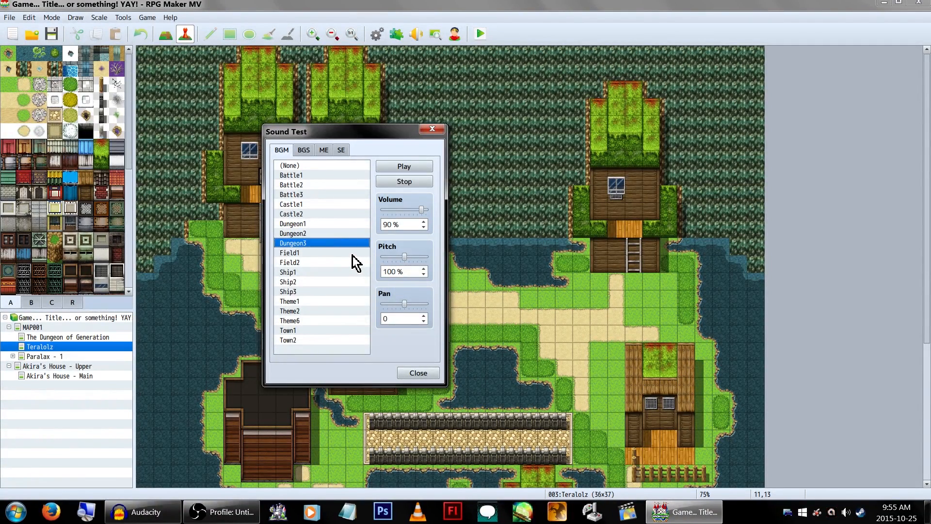
click(353, 254)
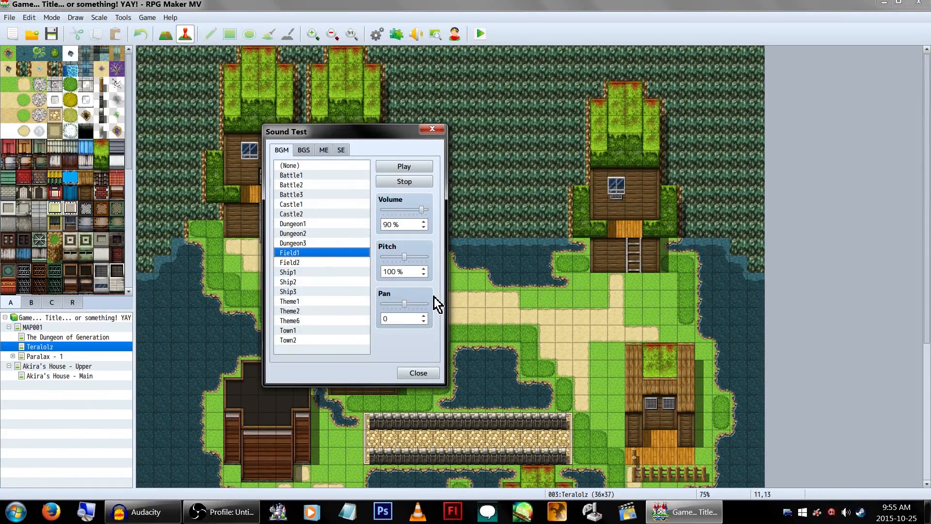
click(328, 262)
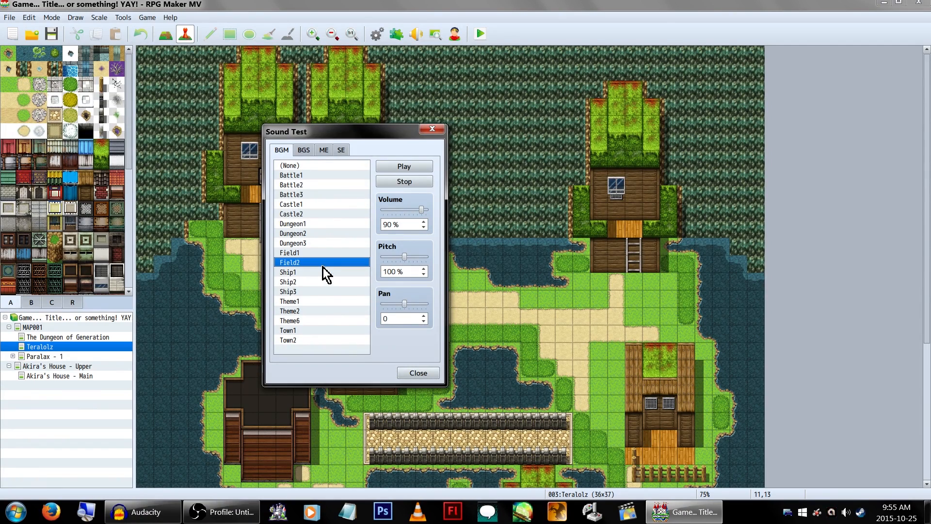
click(324, 272)
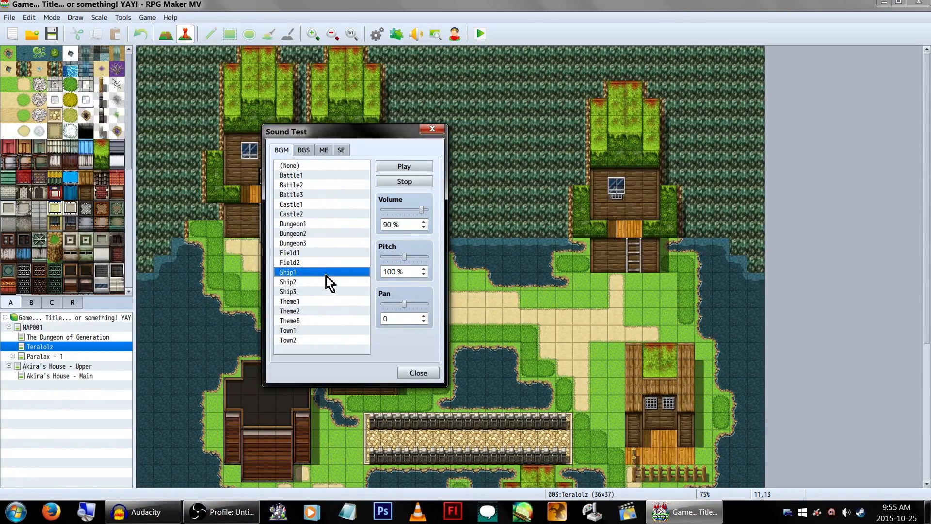
click(418, 373)
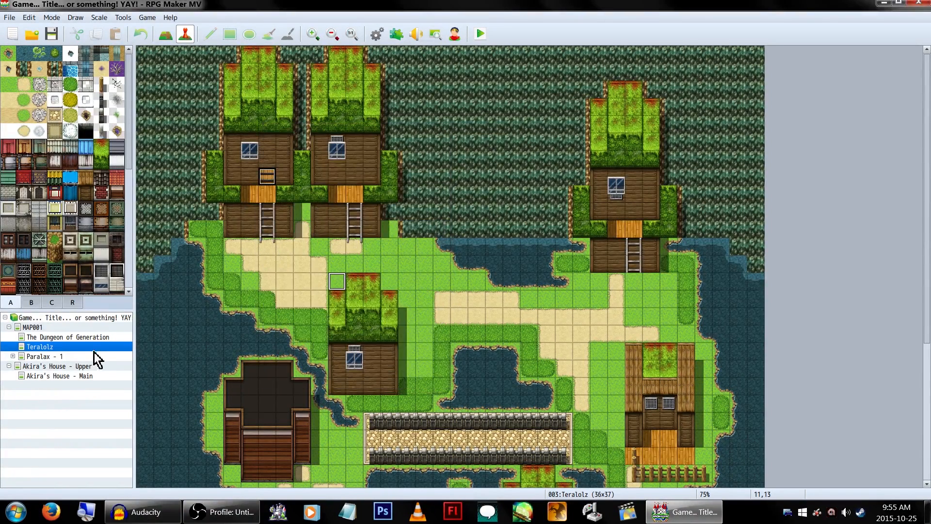
Open MAP001 and look through the tiles of its tileset pages A, B and C.
click(48, 328)
click(86, 270)
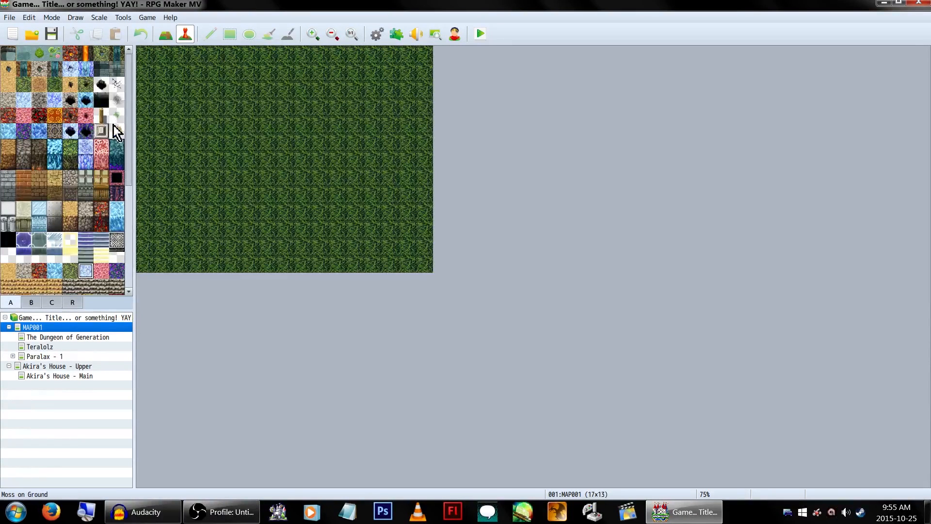
click(70, 101)
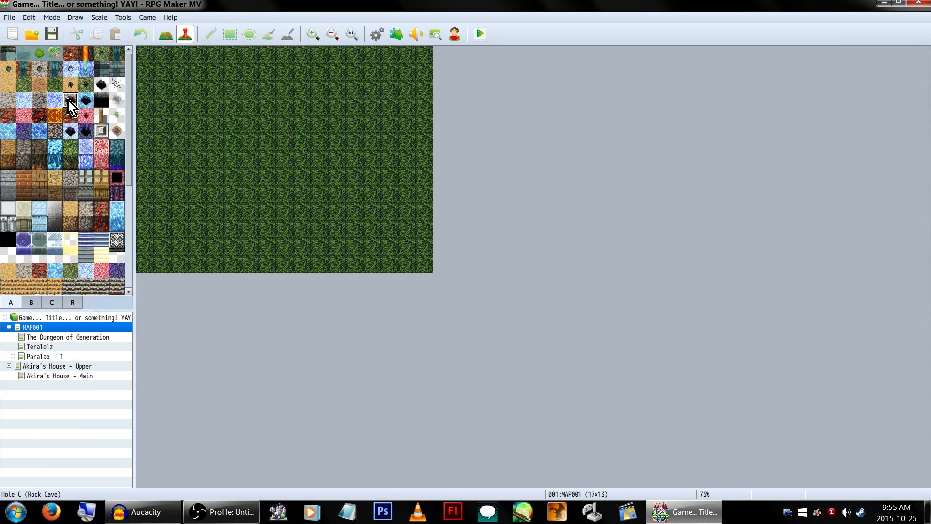
scroll(57, 225, down, 5)
click(32, 302)
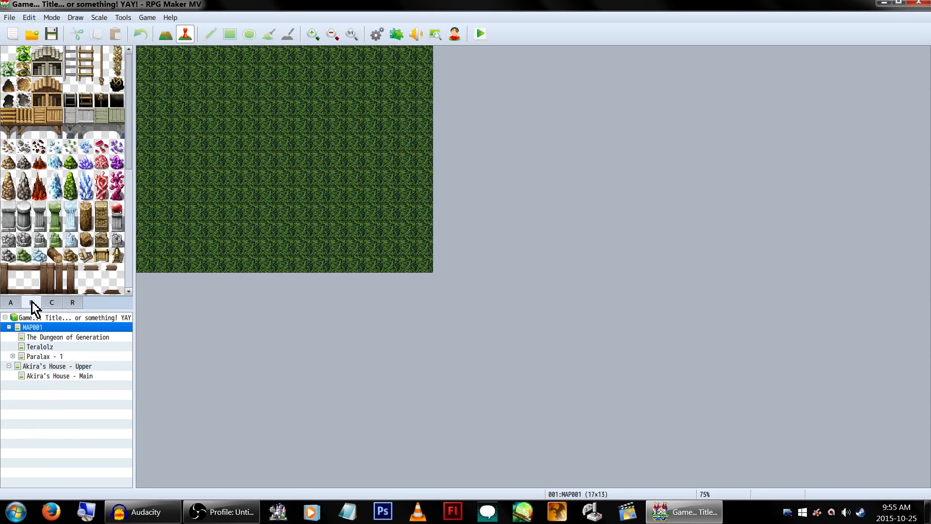
scroll(61, 267, down, 5)
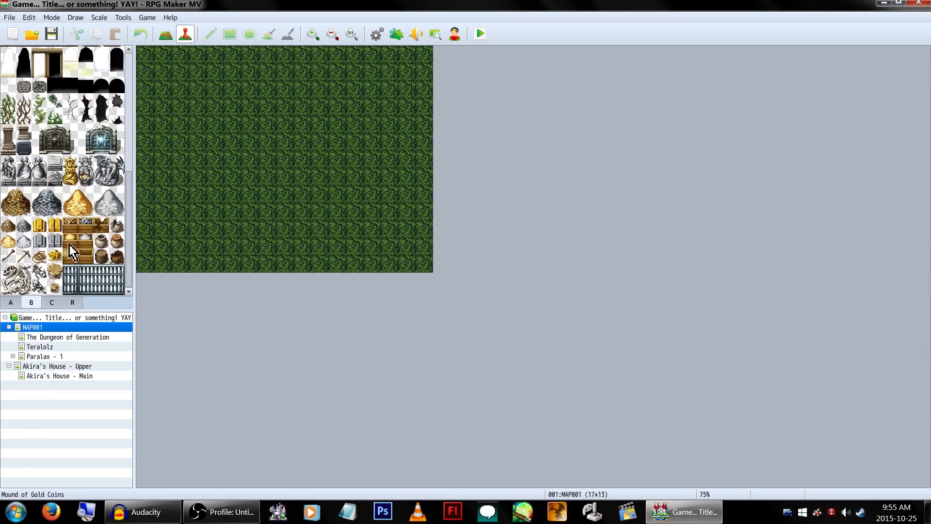
drag(129, 178, 147, 33)
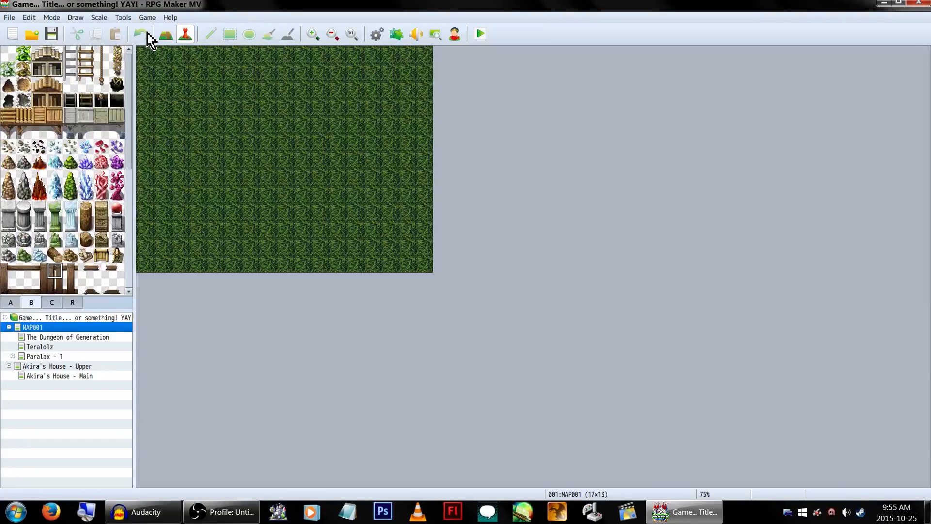
click(53, 302)
scroll(58, 247, down, 3)
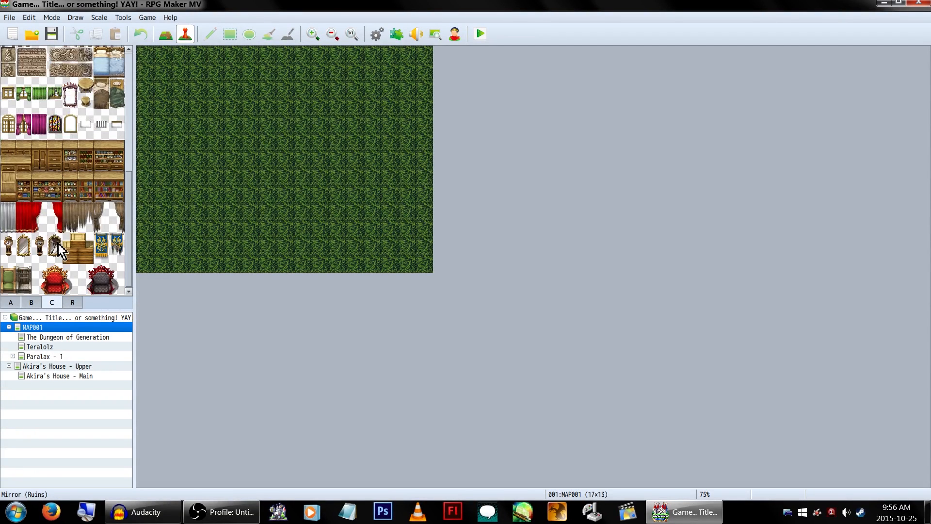
scroll(58, 247, up, 5)
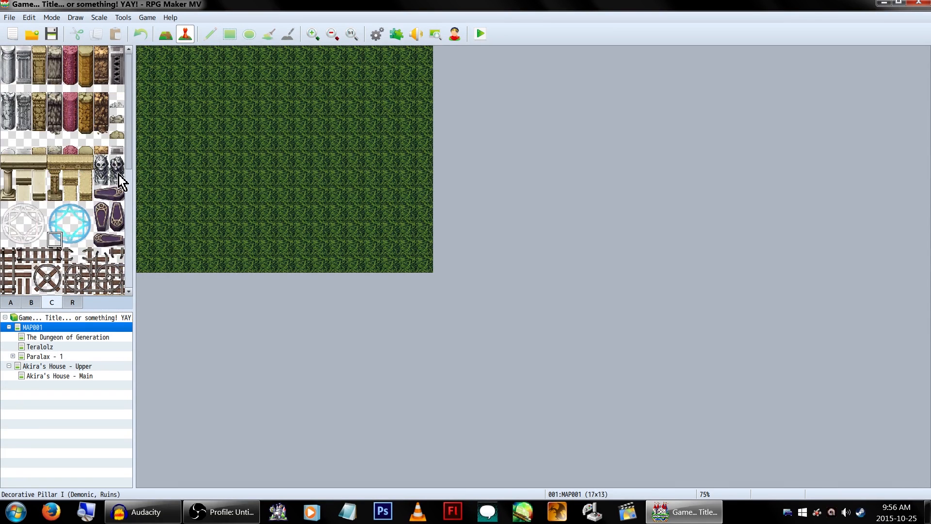
Return to tileset page A and examine its wall and ground tiles.
click(11, 302)
click(70, 226)
scroll(70, 225, up, 4)
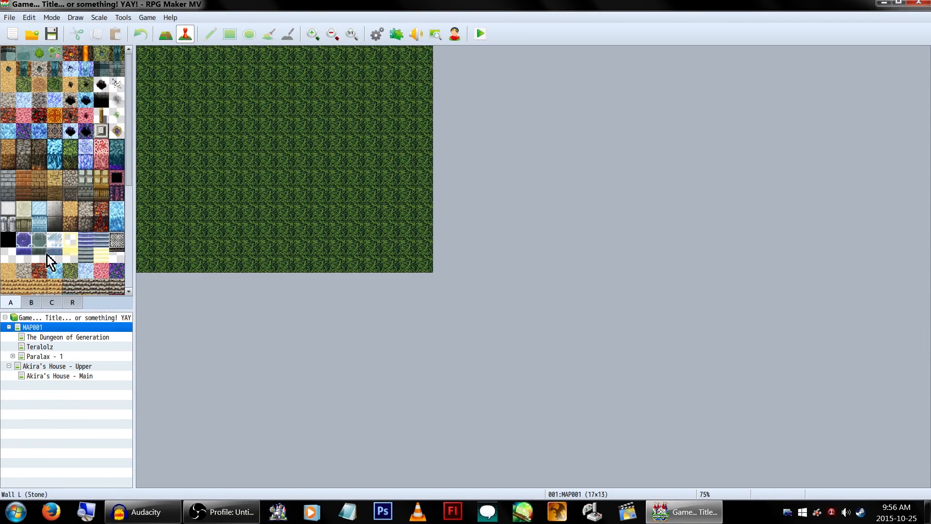
click(104, 182)
scroll(106, 194, down, 5)
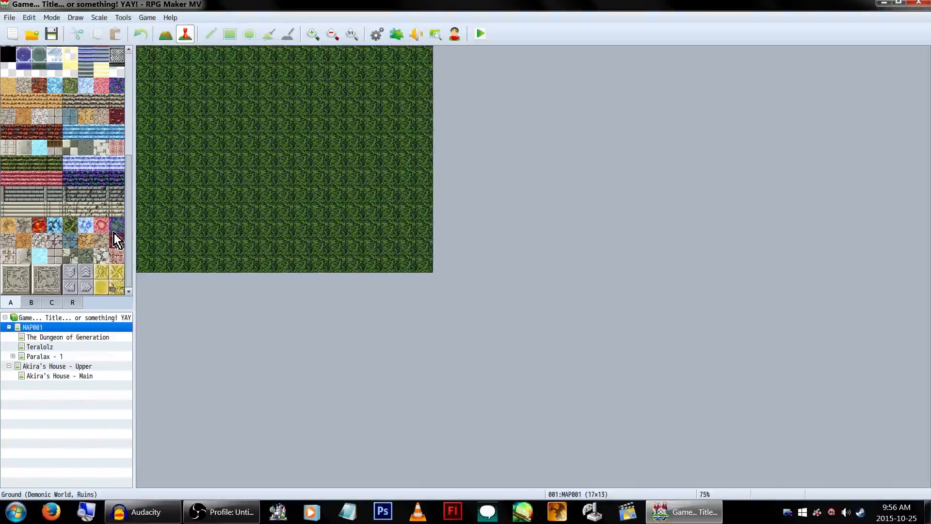
scroll(117, 240, up, 5)
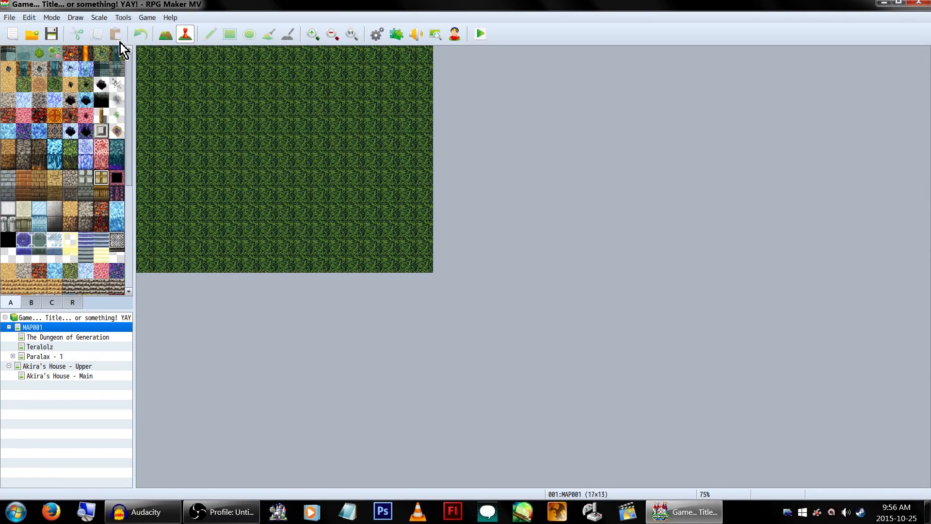
Reopen the sound test, move its window over the map, and preview the Ship2 and Ship3 tracks.
click(426, 37)
drag(478, 129, 387, 129)
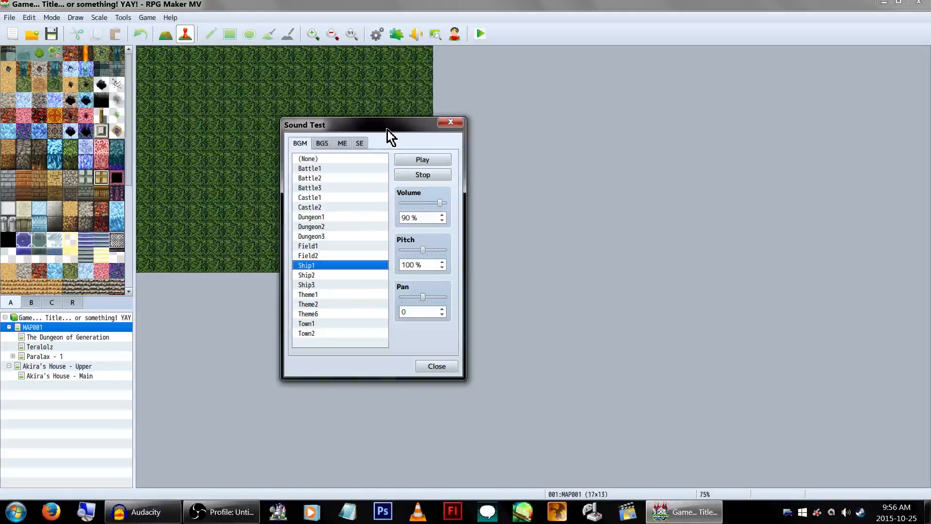
drag(388, 129, 393, 138)
click(363, 283)
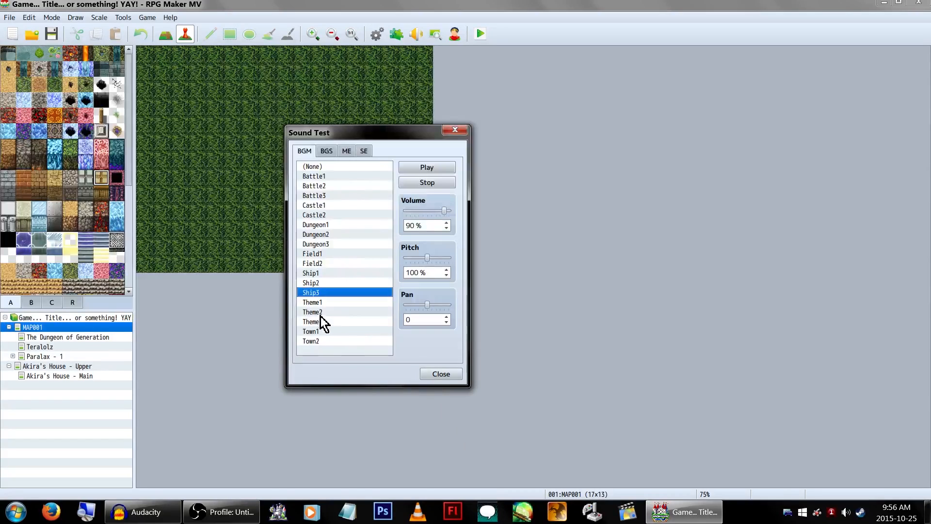
Select the Theme1 track and raise its pitch to 150%.
click(360, 303)
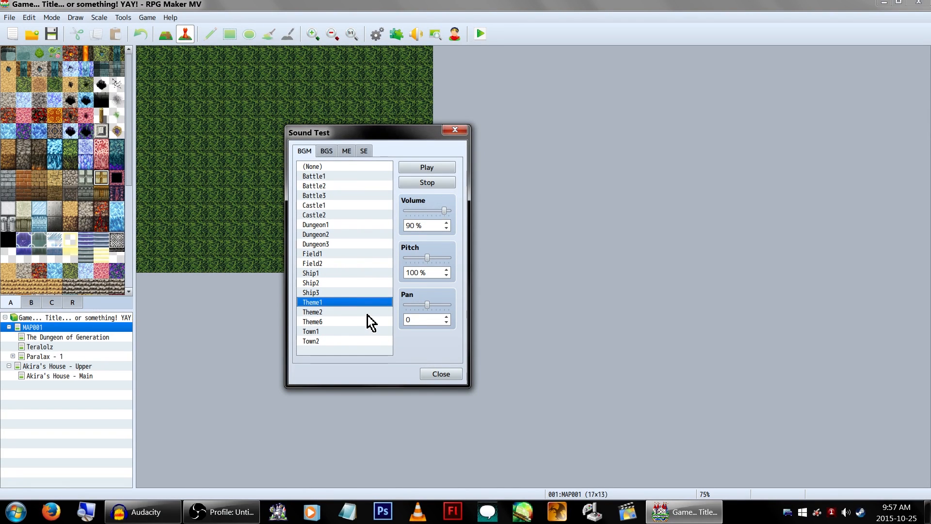
mouse_move(426, 305)
mouse_down()
mouse_move(472, 302)
mouse_move(427, 306)
mouse_up()
drag(427, 258, 535, 261)
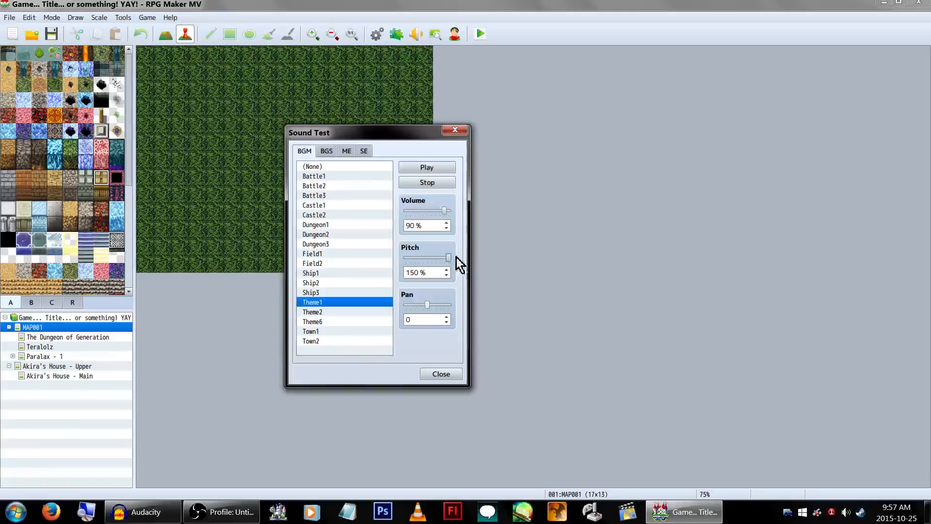
Return the pitch to 100%, preview the Theme2 track, and reposition the sound test window over the map.
drag(448, 258, 427, 265)
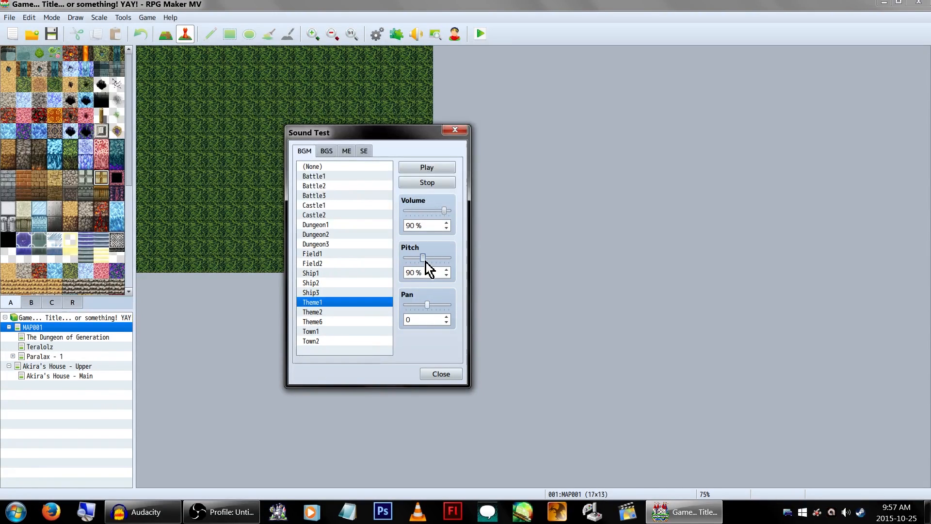
click(353, 312)
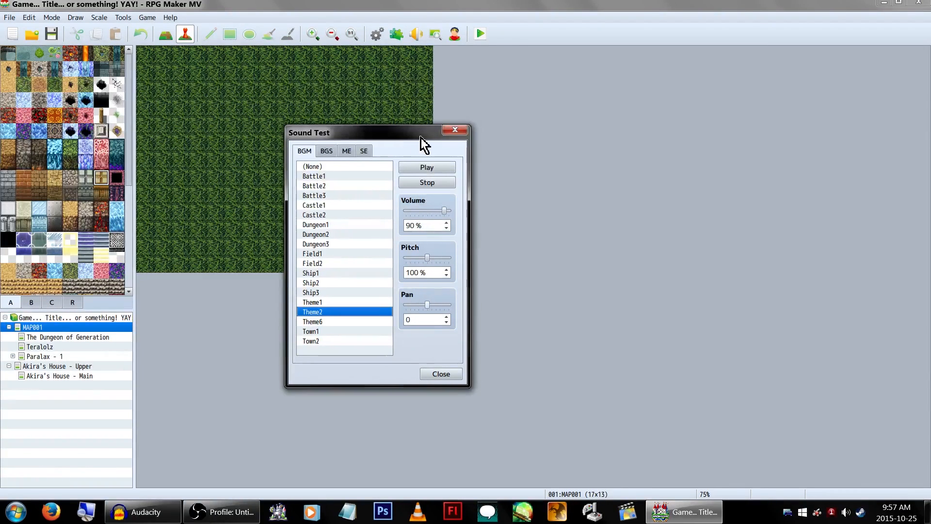
drag(421, 138, 434, 118)
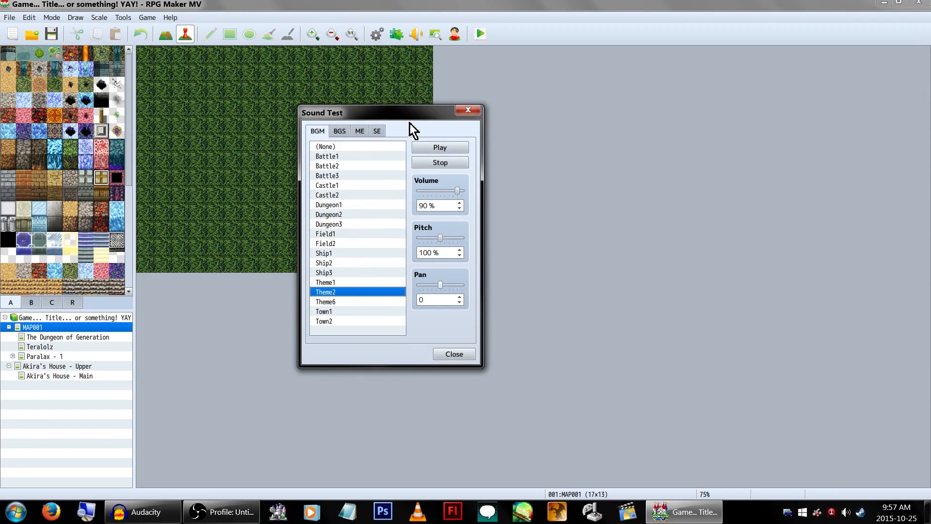
mouse_move(416, 121)
mouse_down()
mouse_move(441, 167)
mouse_move(414, 132)
mouse_up()
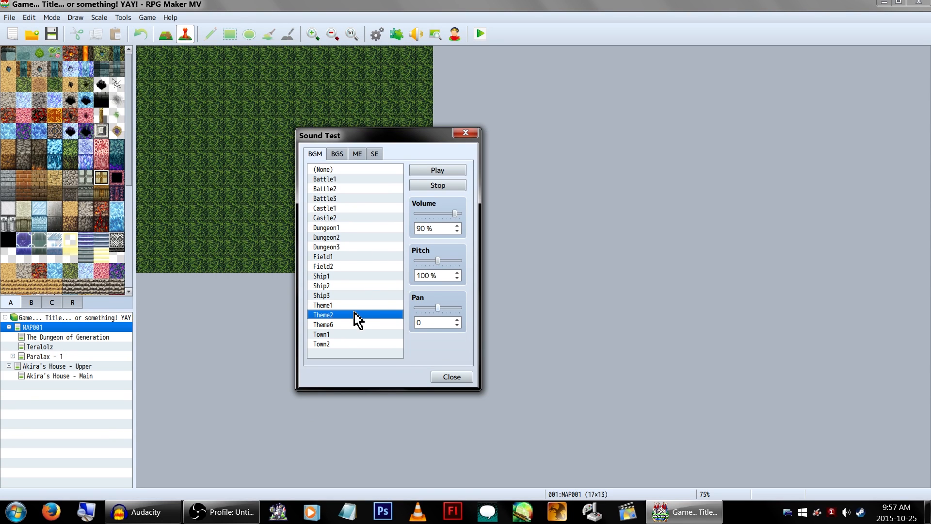
Preview the Theme6, Town1 and Town2 background music tracks, then return to Town1.
click(345, 326)
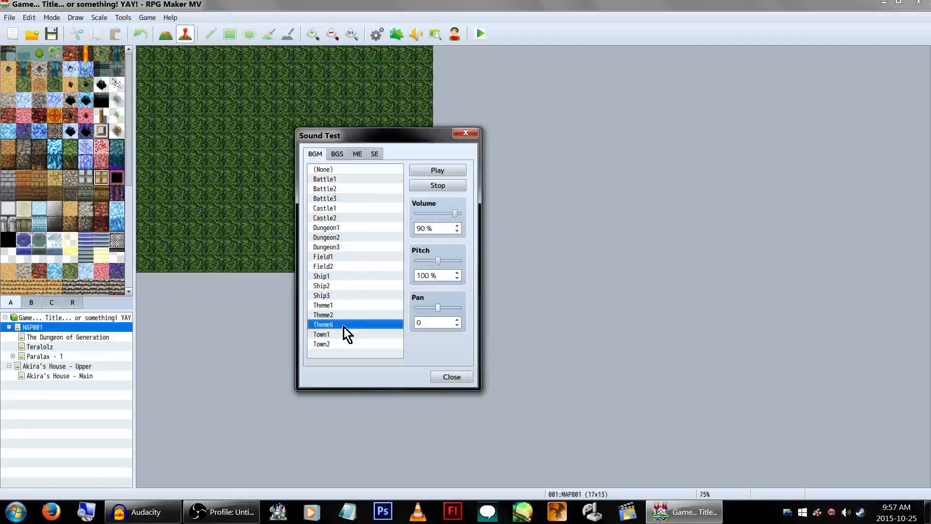
click(392, 336)
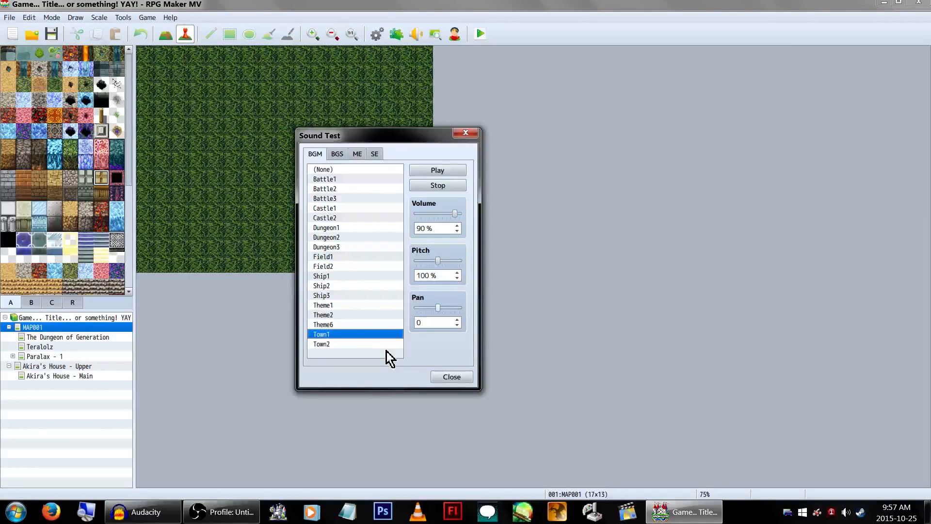
click(373, 345)
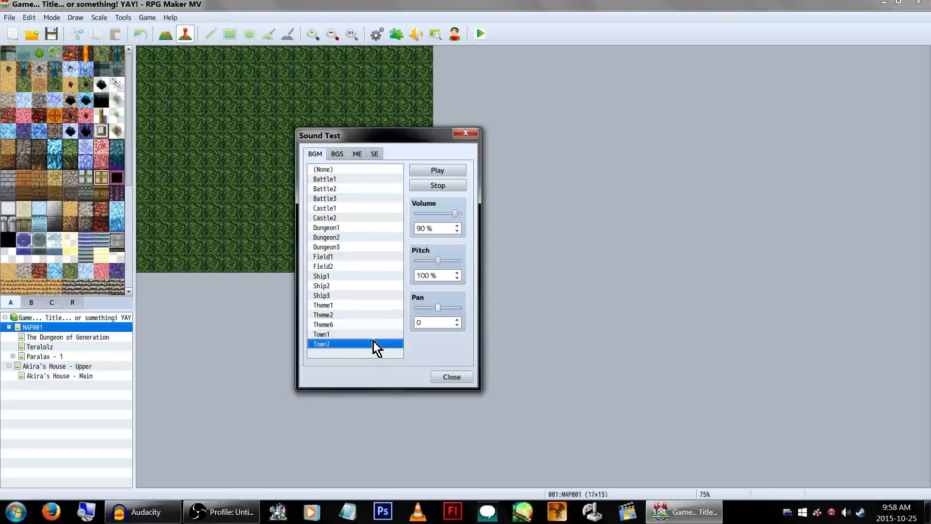
click(374, 337)
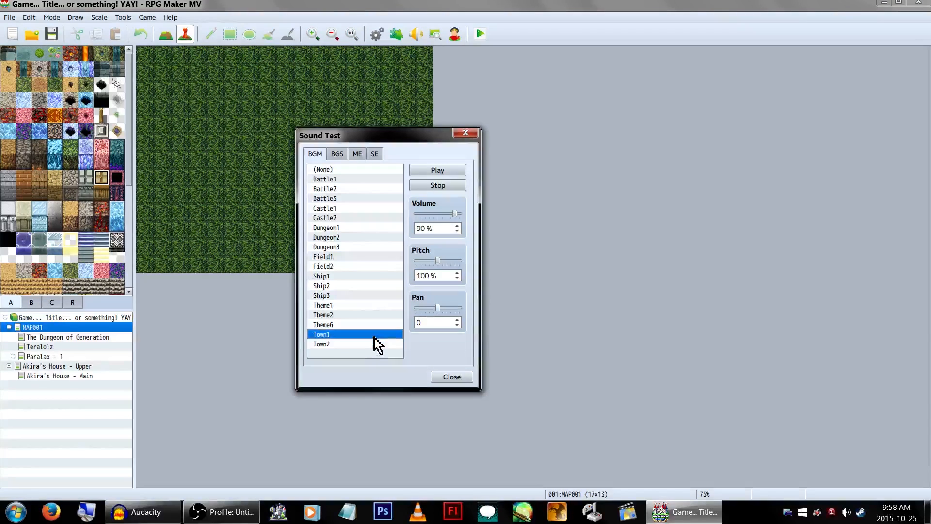
Preview the background sounds in order from City through Wind.
click(346, 153)
click(372, 179)
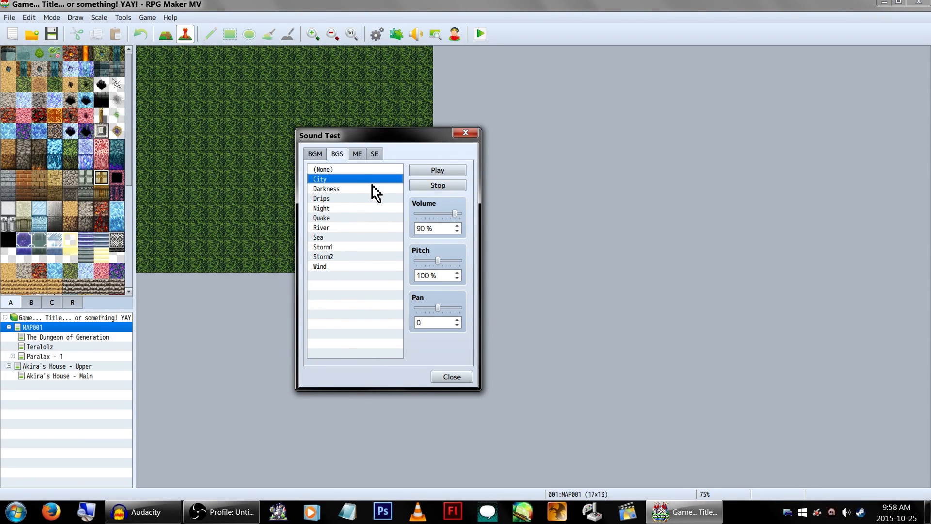
click(369, 189)
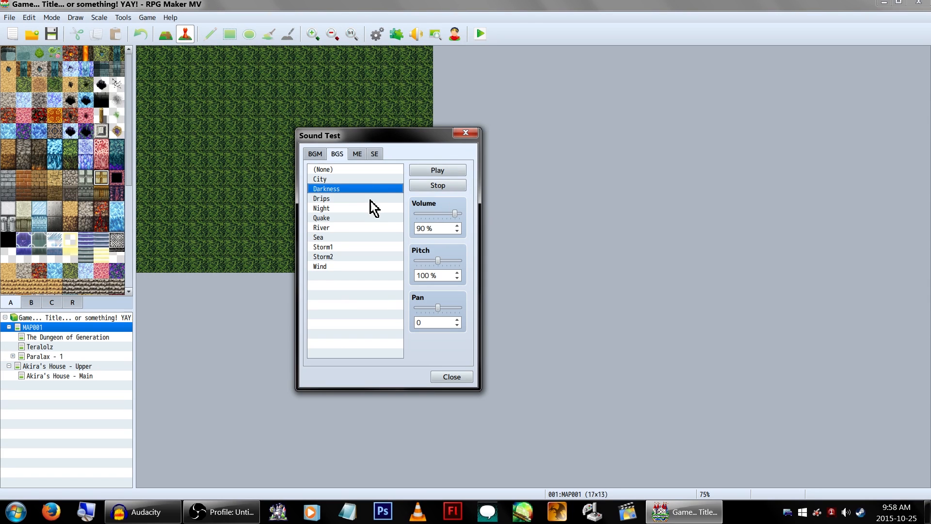
click(370, 200)
click(363, 209)
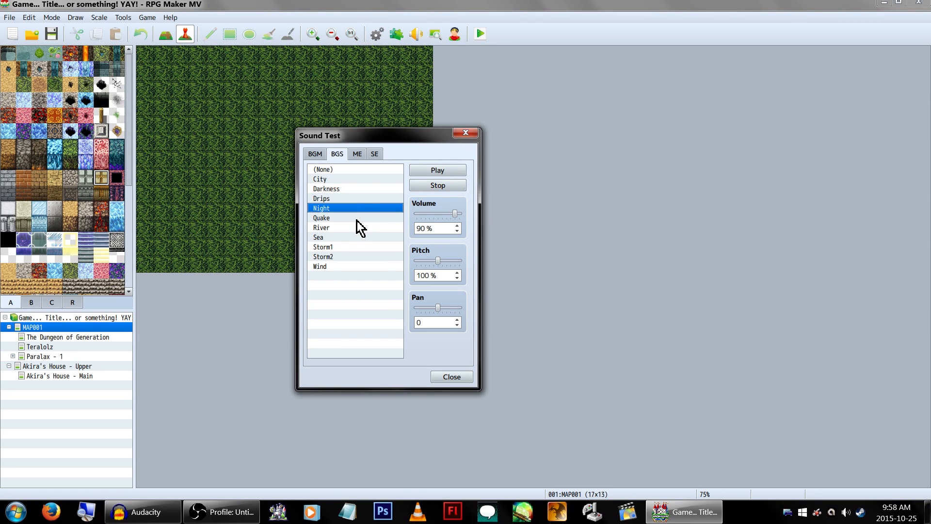
click(357, 219)
click(354, 228)
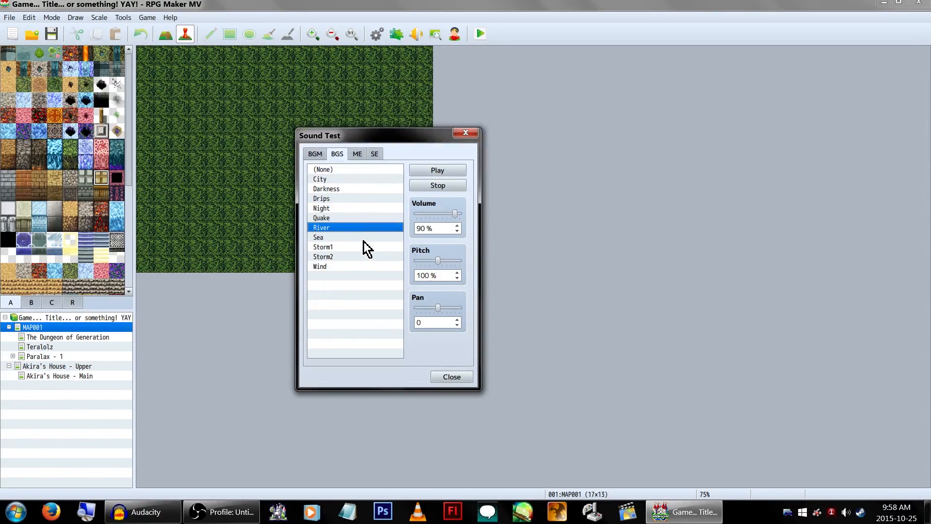
click(364, 240)
click(362, 248)
click(360, 257)
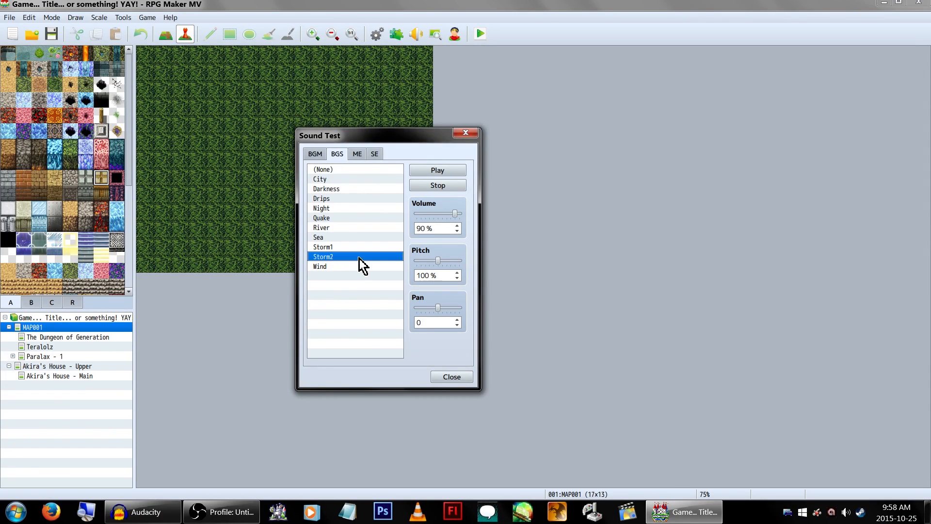
click(354, 268)
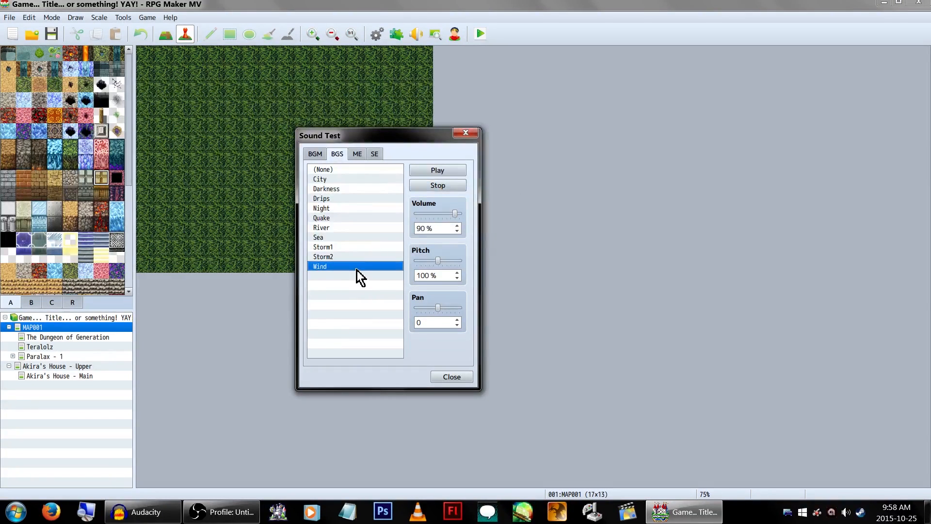
Switch to the music effects and preview Curse1, Curse2, Defeat1 and Defeat2.
click(360, 155)
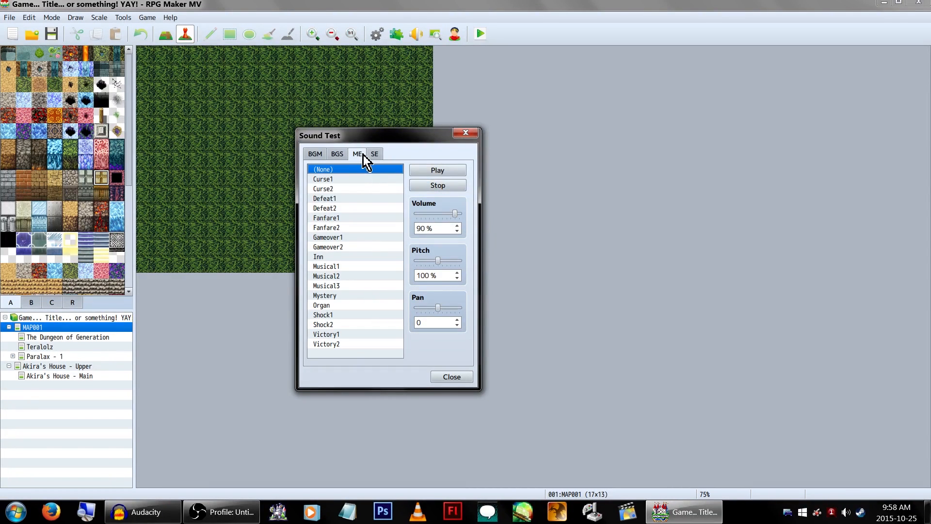
click(383, 179)
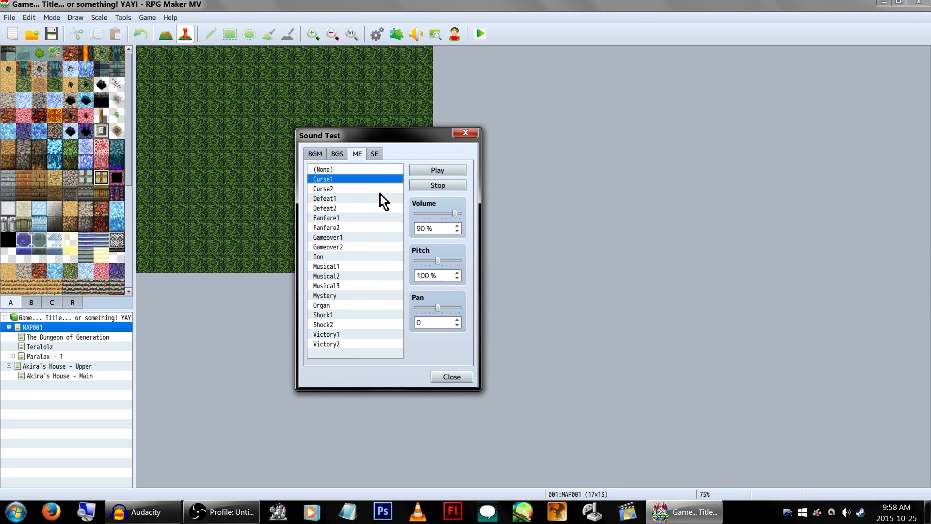
click(381, 190)
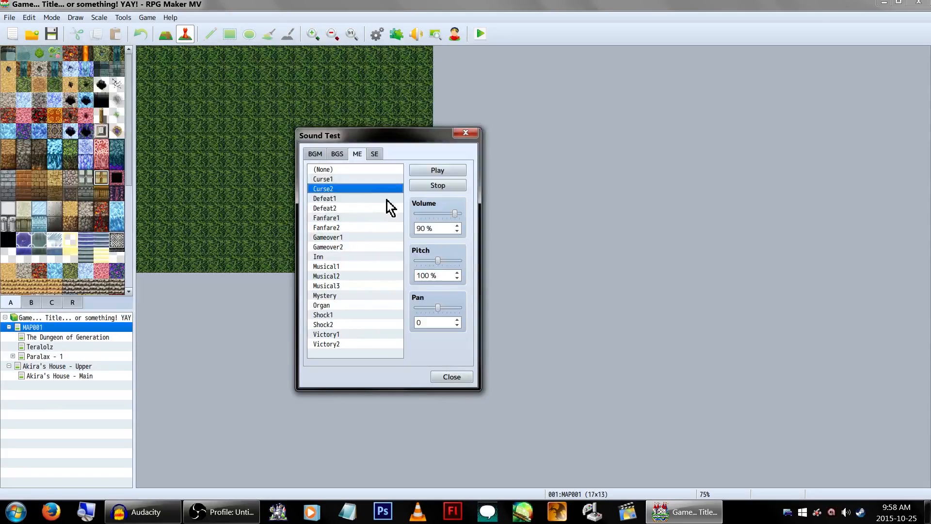
click(365, 200)
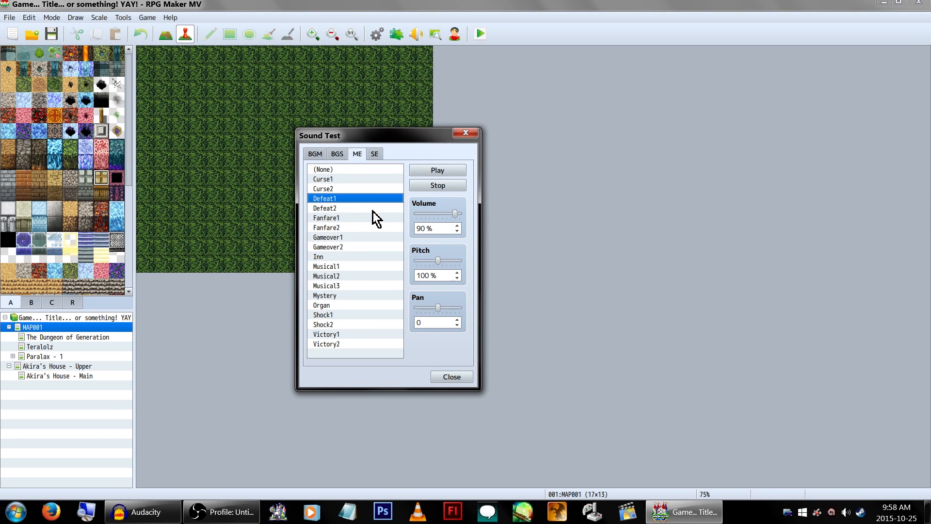
click(371, 211)
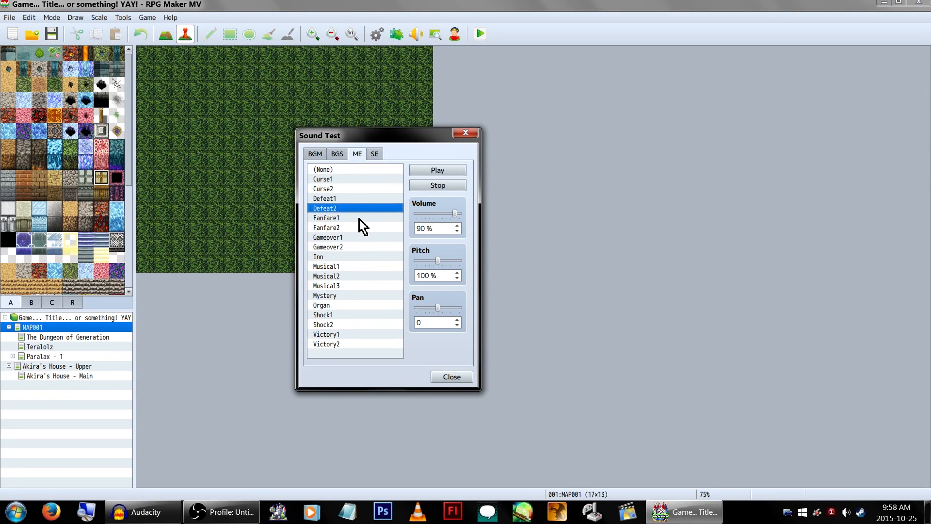
Preview the Fanfare1, Fanfare2, Gameover1, Gameover2 and Inn music effects.
click(359, 218)
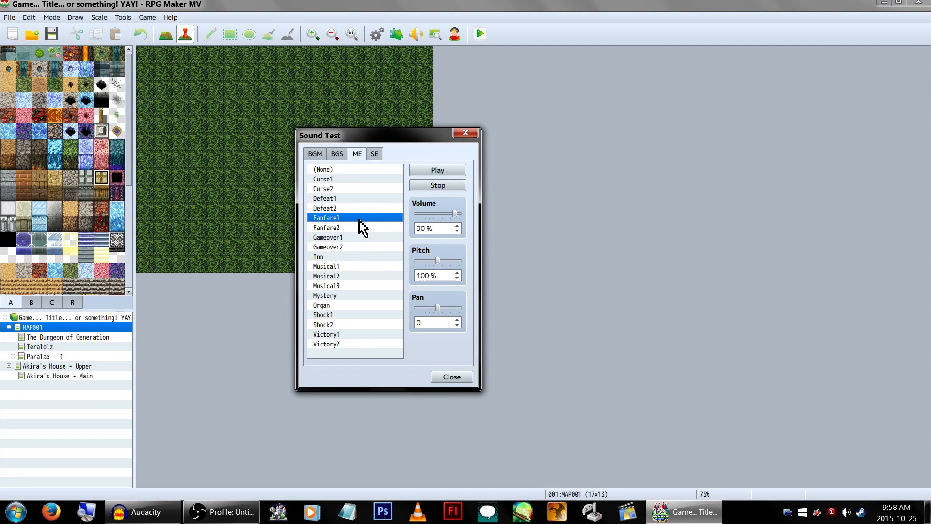
click(376, 228)
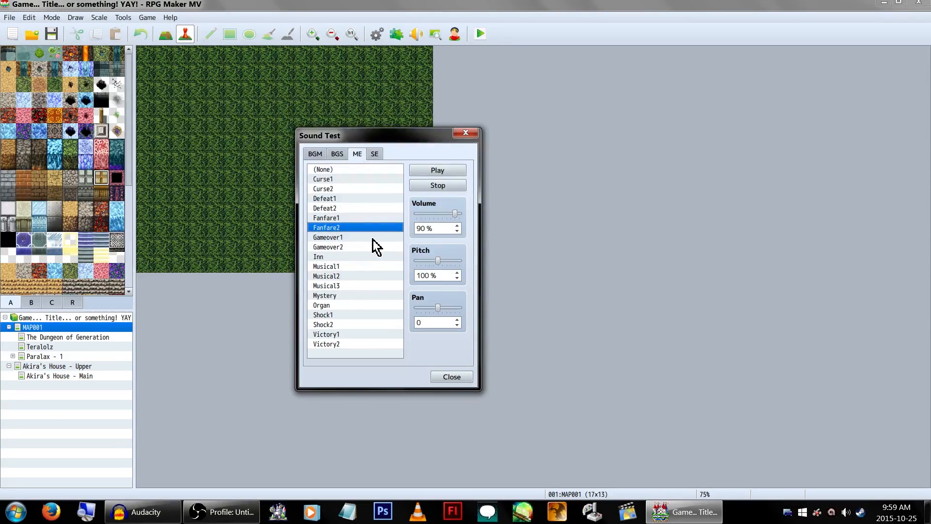
click(374, 238)
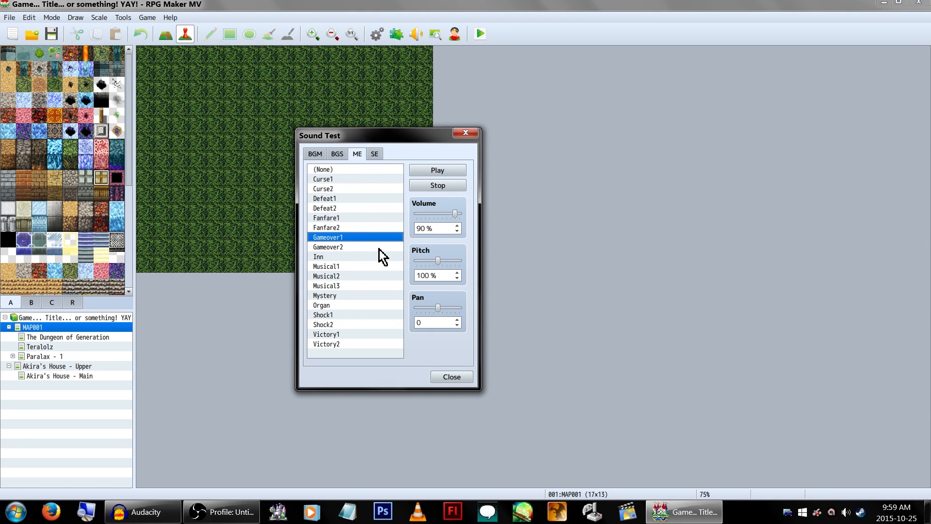
click(366, 248)
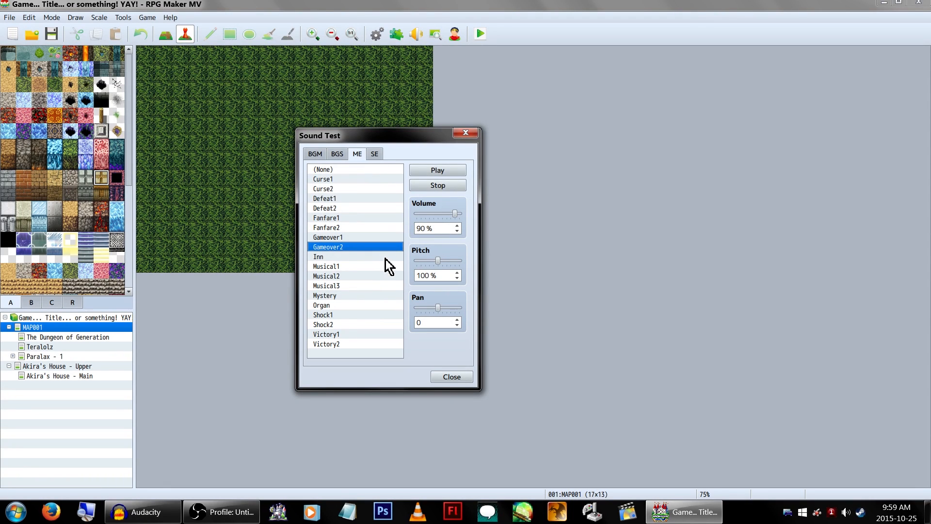
click(386, 257)
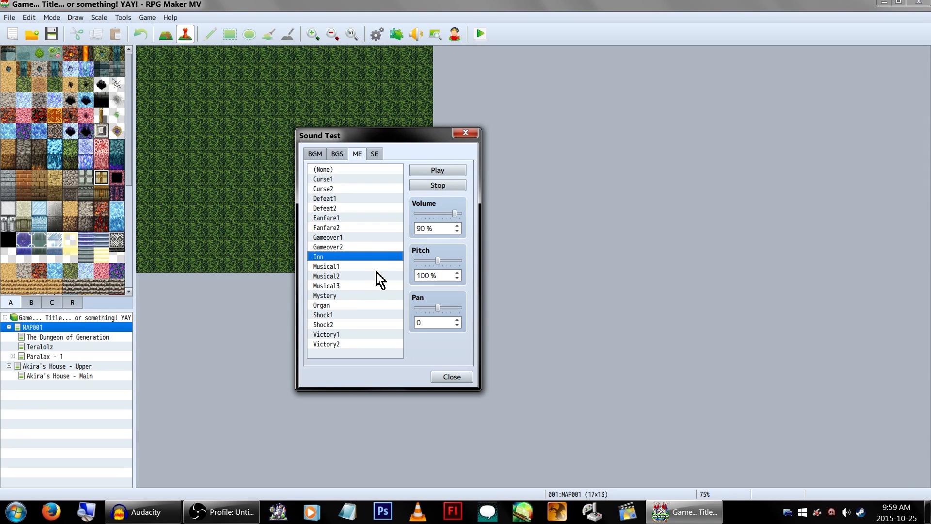
Preview the three Musical music effects, along with Mystery and Organ.
click(377, 270)
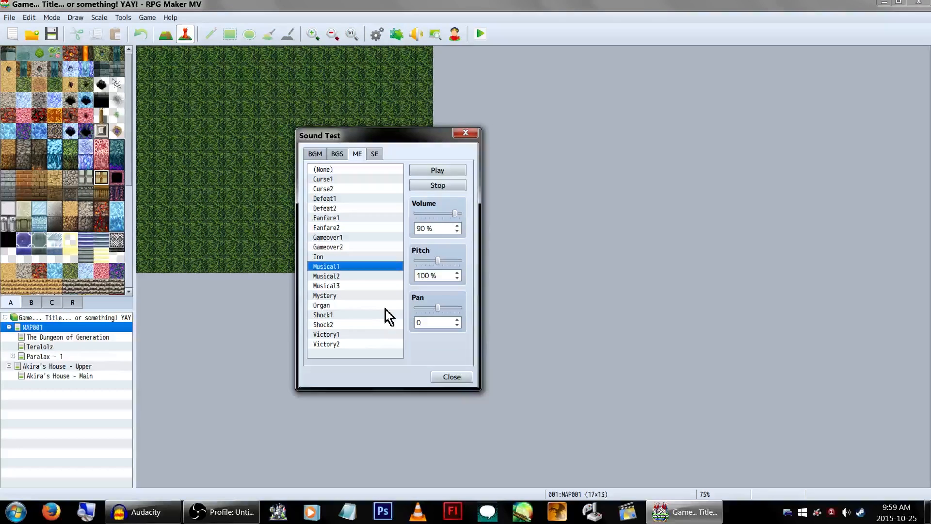
click(376, 277)
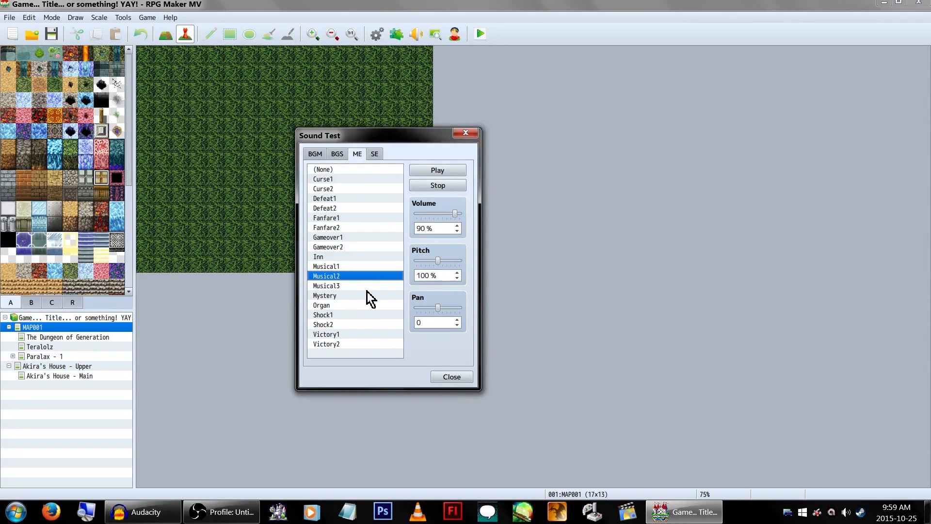
click(368, 296)
click(369, 288)
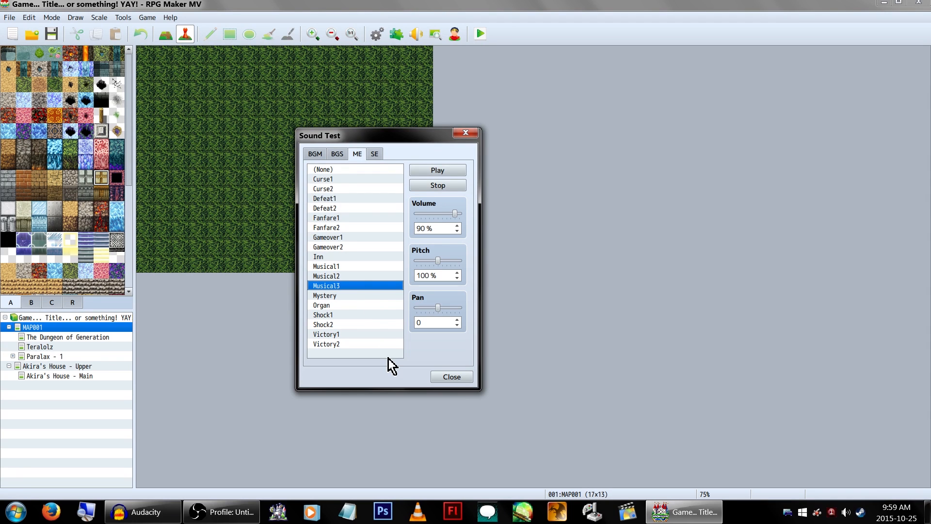
click(379, 296)
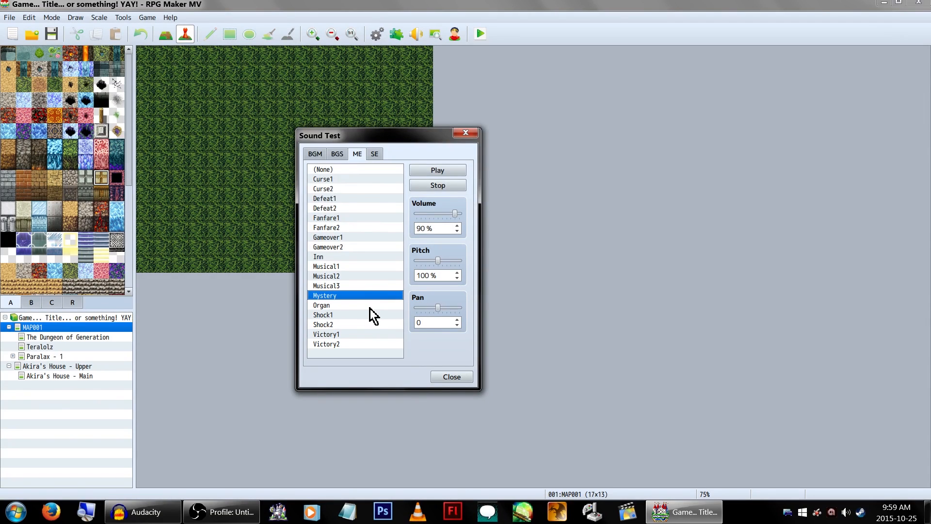
click(370, 305)
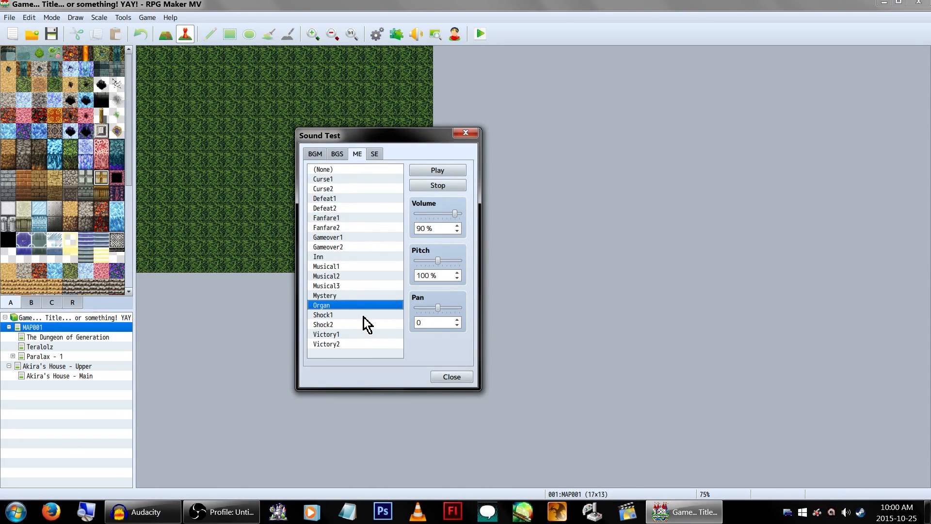
Preview the Shock1, Shock2, Victory1 and Victory2 music effects.
click(363, 316)
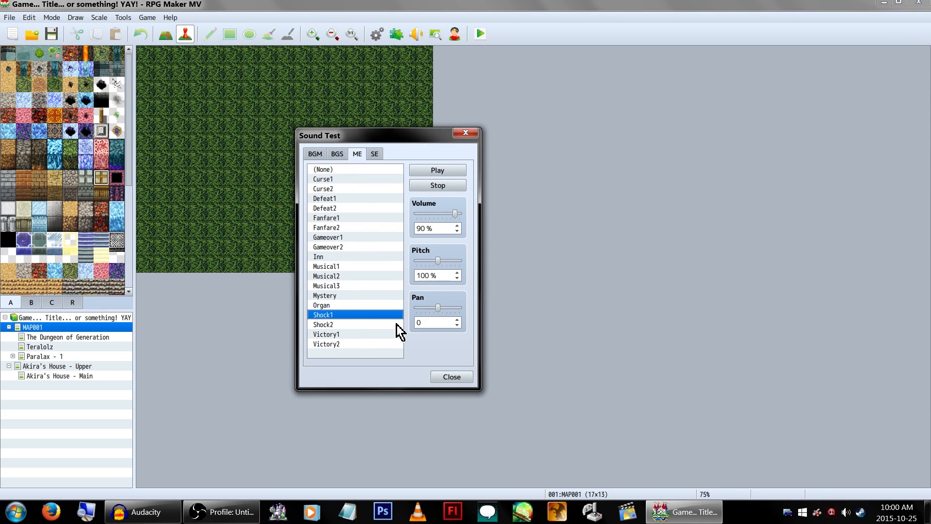
click(382, 326)
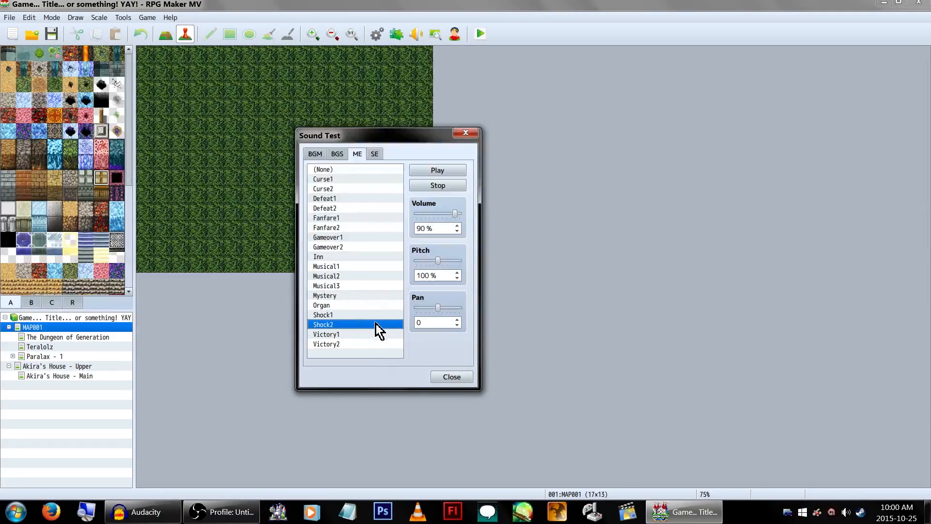
click(369, 335)
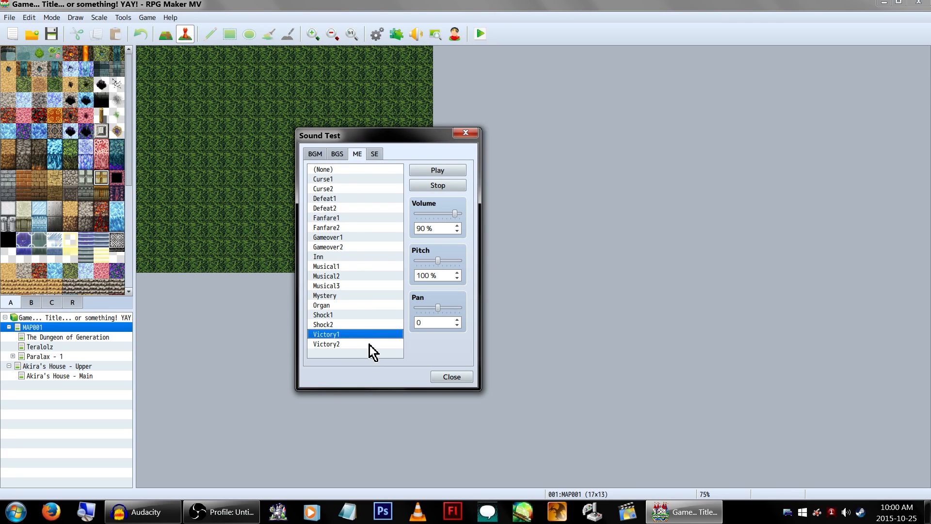
click(370, 344)
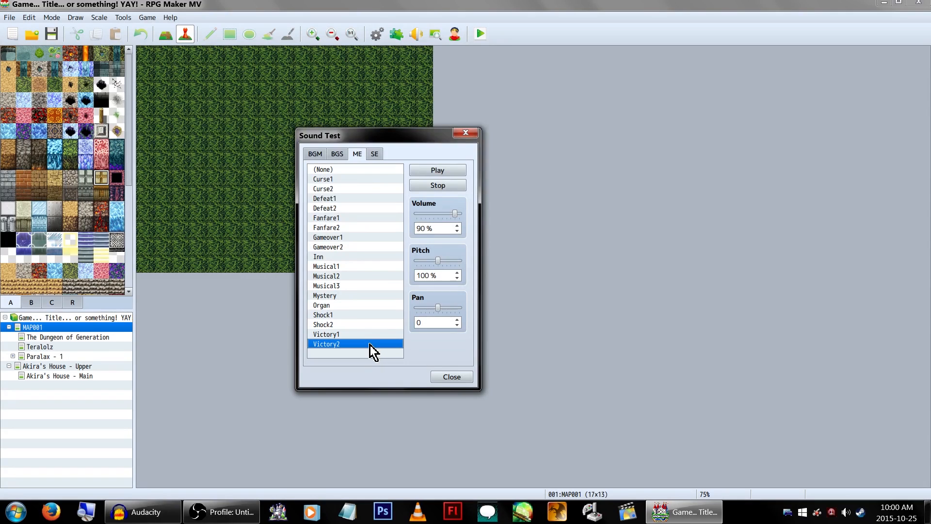
Switch to the sound effects, preview Absorb1 and look through the list of available effects.
click(375, 155)
click(372, 179)
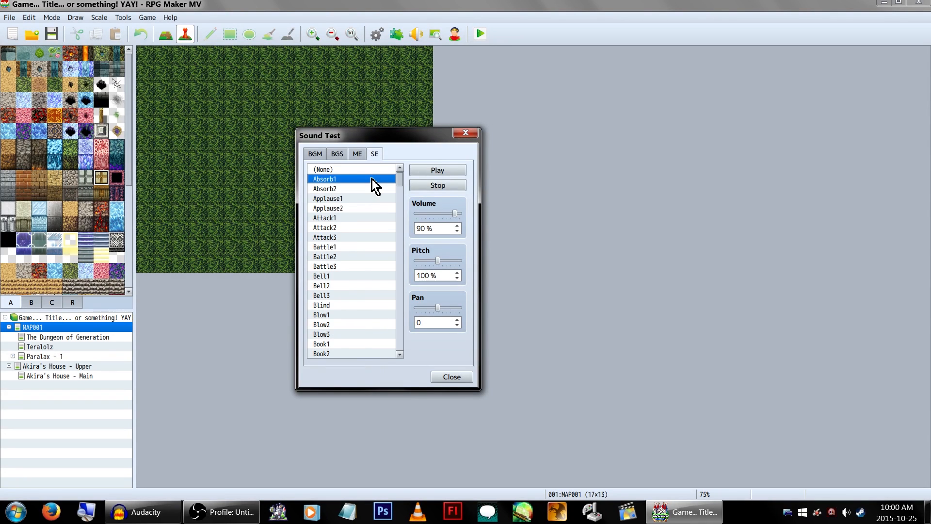
scroll(376, 181, down, 8)
scroll(382, 189, down, 20)
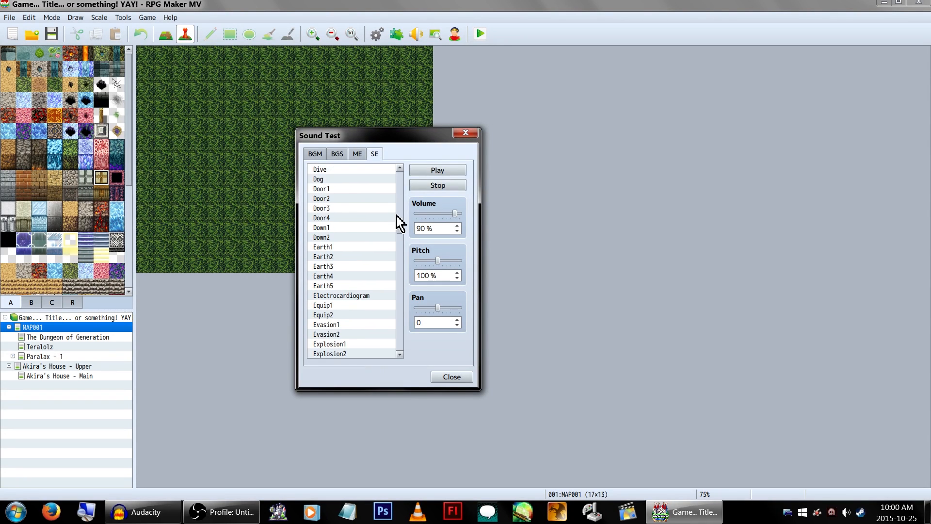
drag(399, 341, 405, 176)
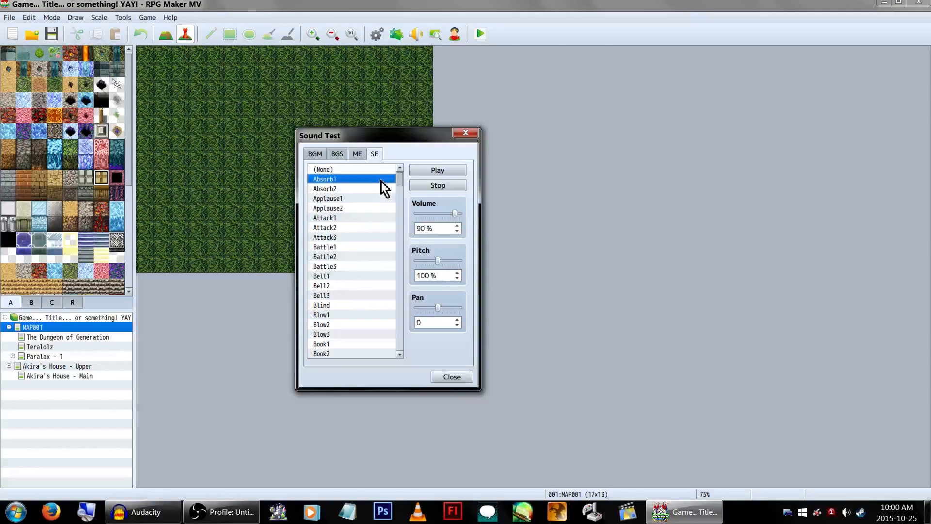
Preview the Applause1, Applause2 and Battle3 sound effects.
click(386, 199)
click(384, 209)
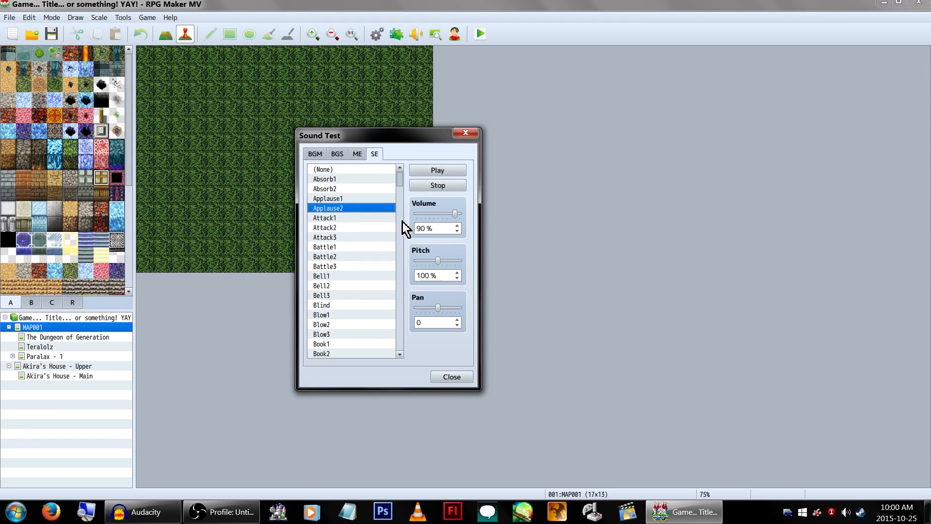
click(440, 187)
click(381, 211)
click(361, 266)
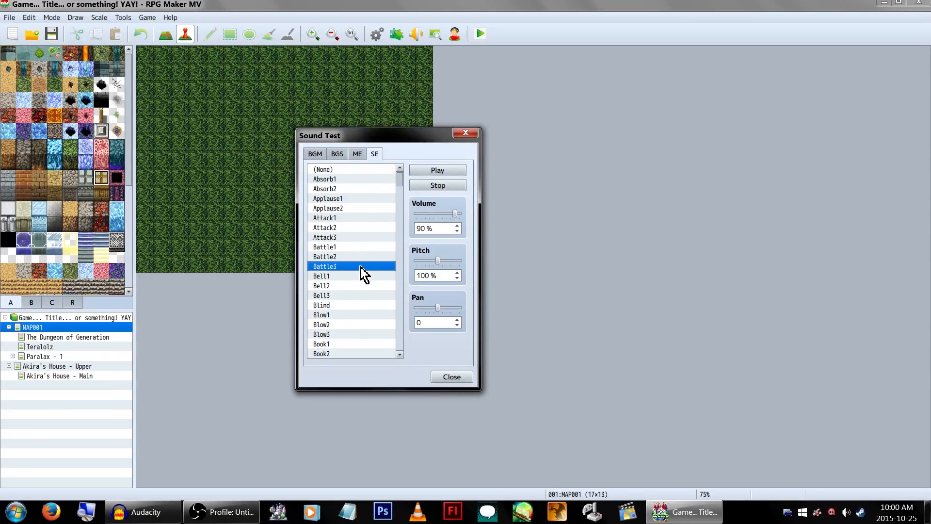
Preview the Blow3 and Blow1 sound effects, along with the three Bell sounds.
scroll(369, 245, down, 4)
click(370, 218)
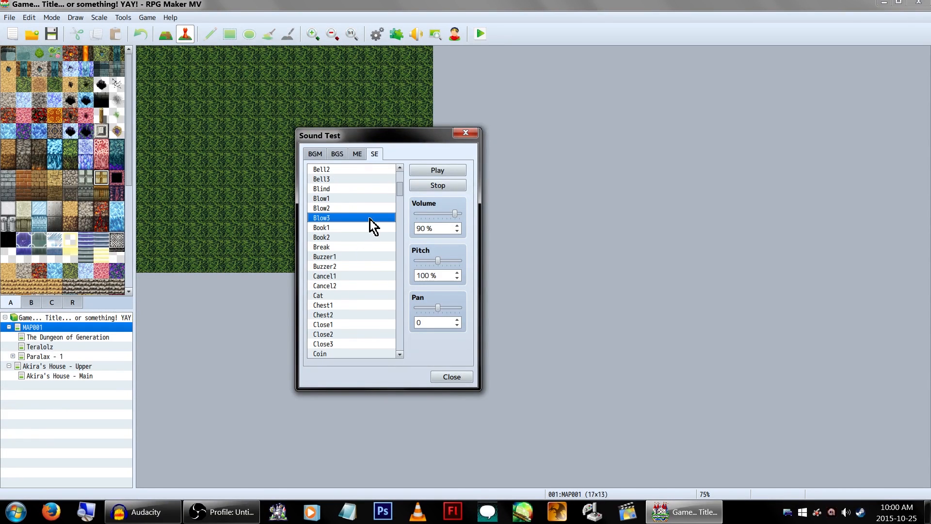
click(374, 200)
click(377, 179)
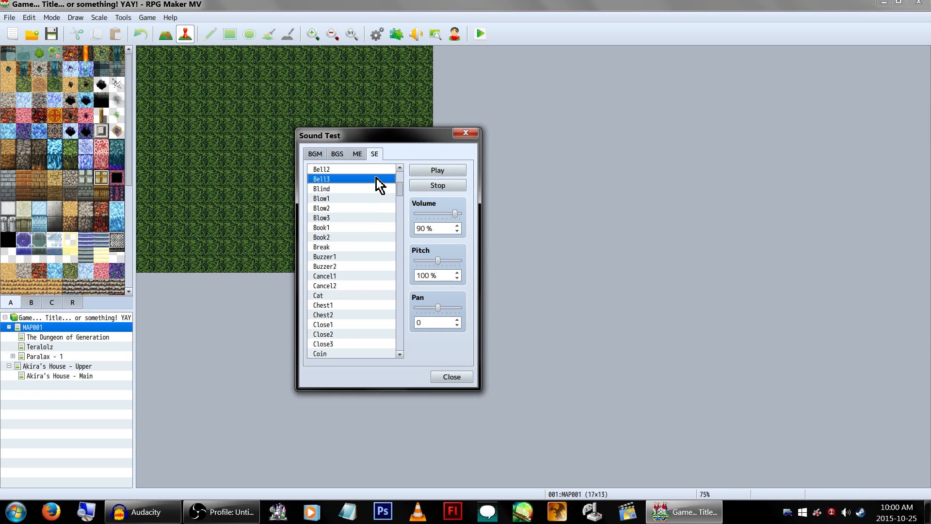
click(376, 172)
click(374, 186)
click(374, 183)
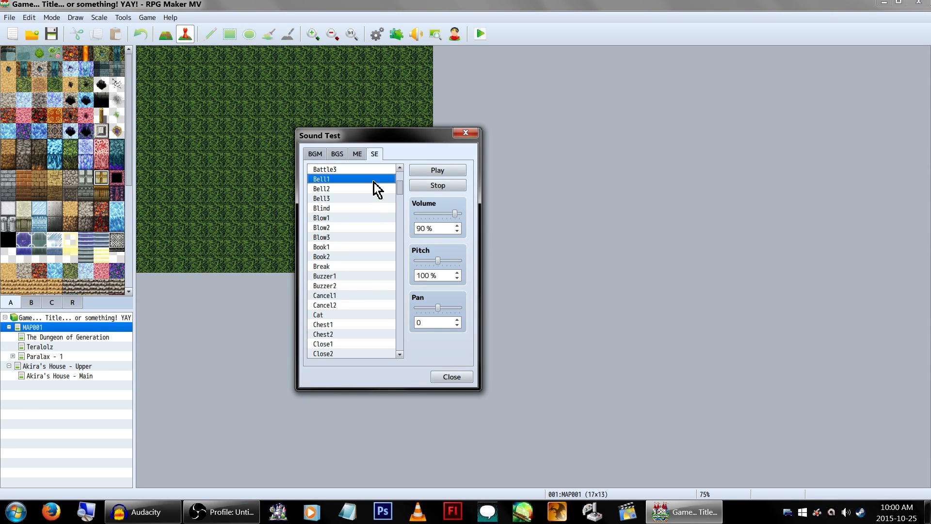
Preview a few sound effects down to Cat, testing Cat at 150% and 50% pitch before resetting the pitch to 100%.
scroll(372, 203, down, 1)
click(372, 218)
scroll(372, 219, down, 2)
click(374, 219)
click(377, 208)
click(446, 261)
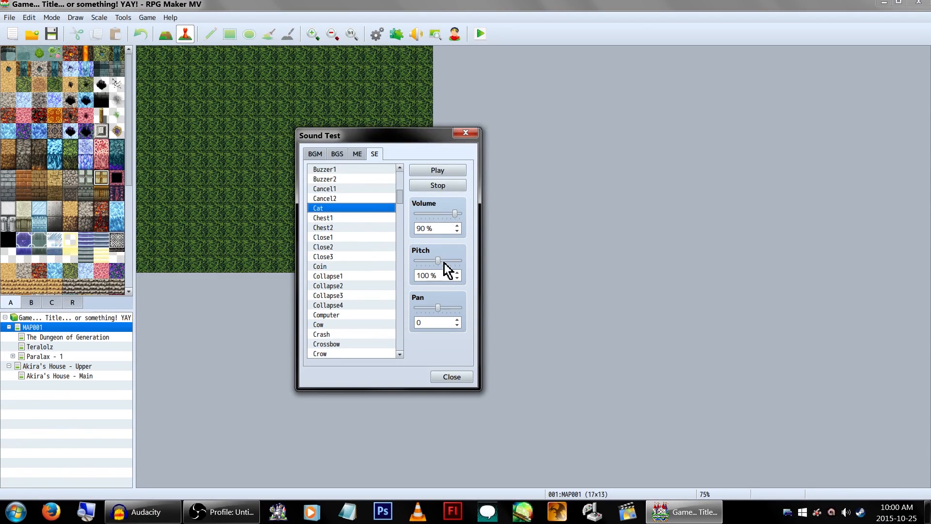
drag(449, 261, 460, 261)
click(449, 172)
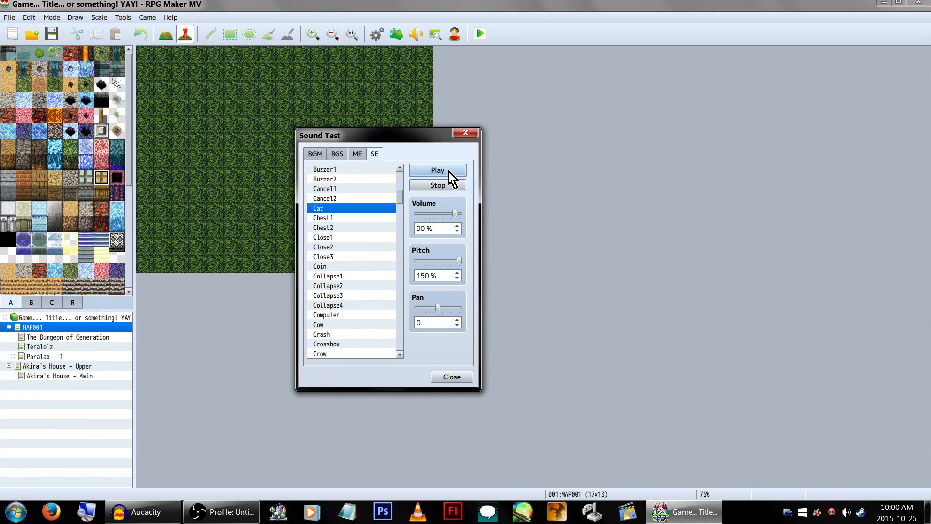
drag(460, 261, 439, 298)
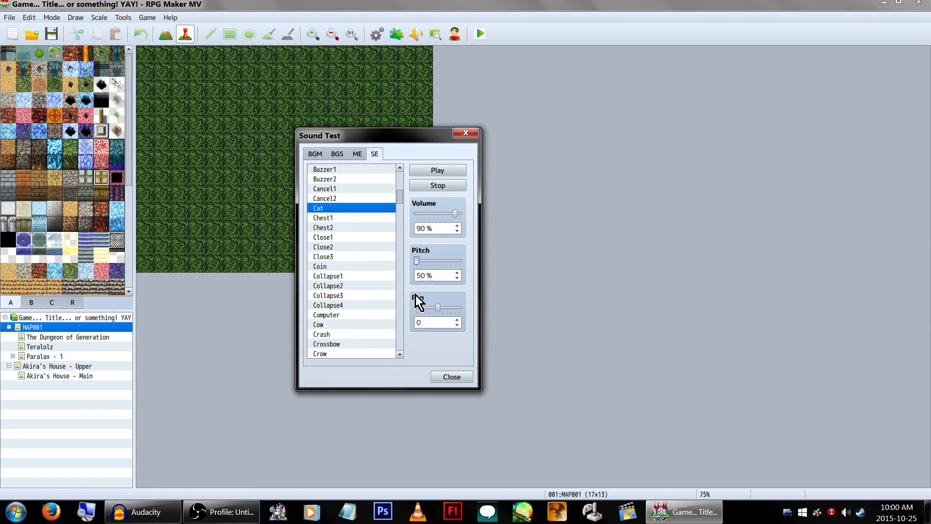
Preview Chest1 and sample further sound effects down the list towards the Devil and Door groups.
click(359, 218)
scroll(357, 233, down, 2)
click(371, 208)
scroll(371, 216, down, 3)
click(370, 222)
scroll(376, 271, down, 5)
click(375, 258)
scroll(374, 219, down, 3)
scroll(374, 220, up, 4)
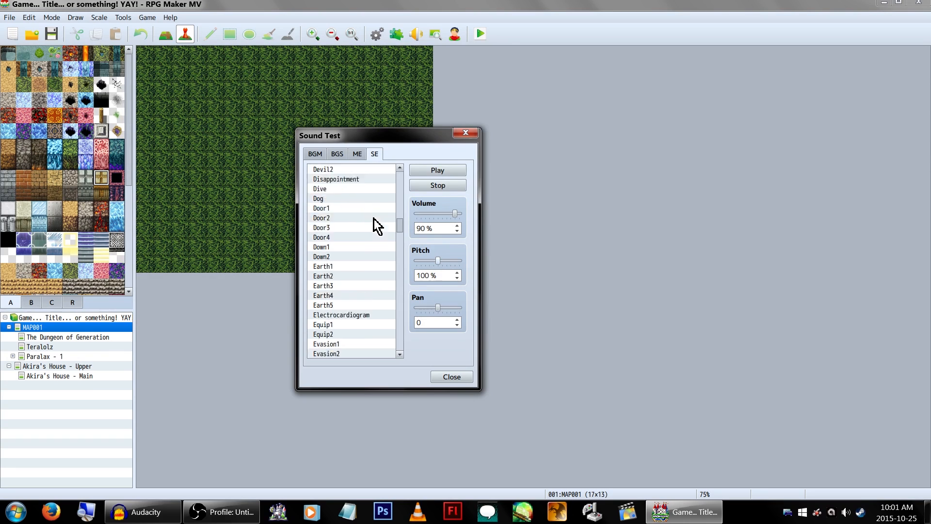
Preview Devil2, raise the pitch to 150%, and preview Devil1, Devil2 and Disappointment.
click(374, 219)
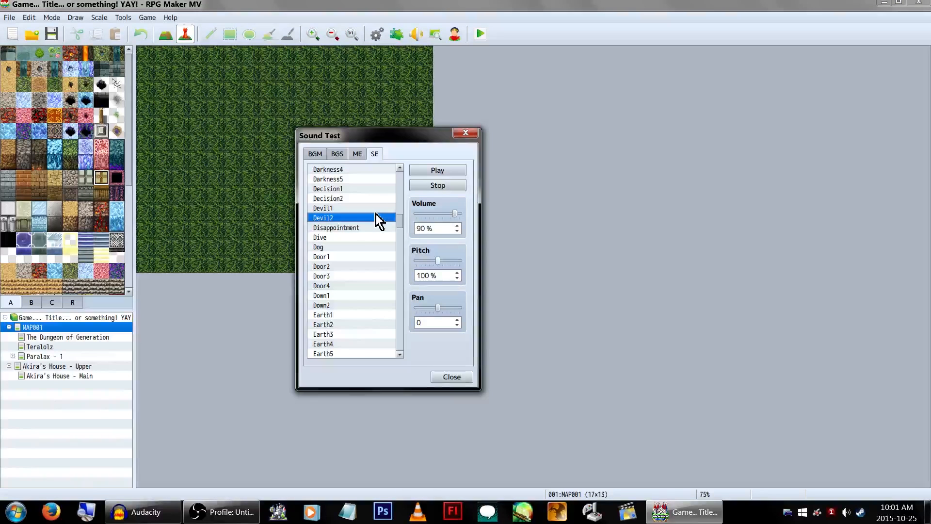
drag(438, 260, 509, 255)
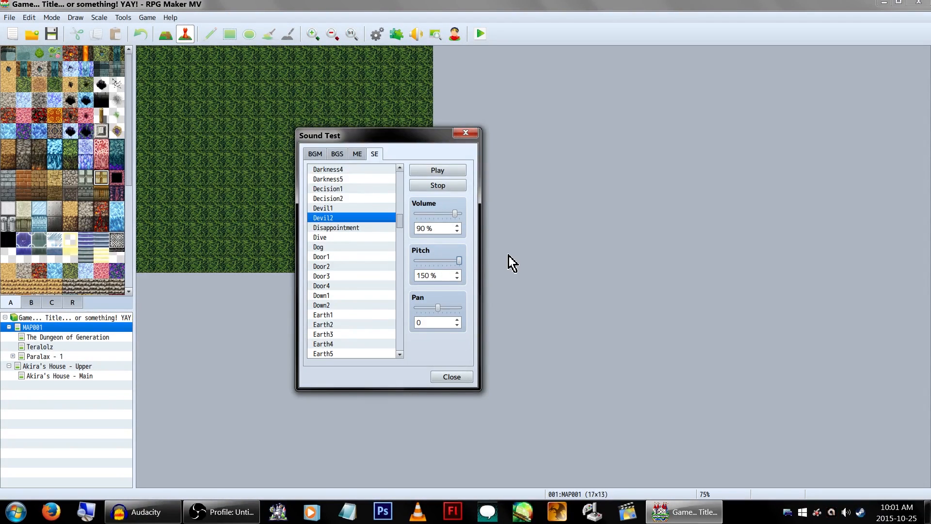
click(388, 211)
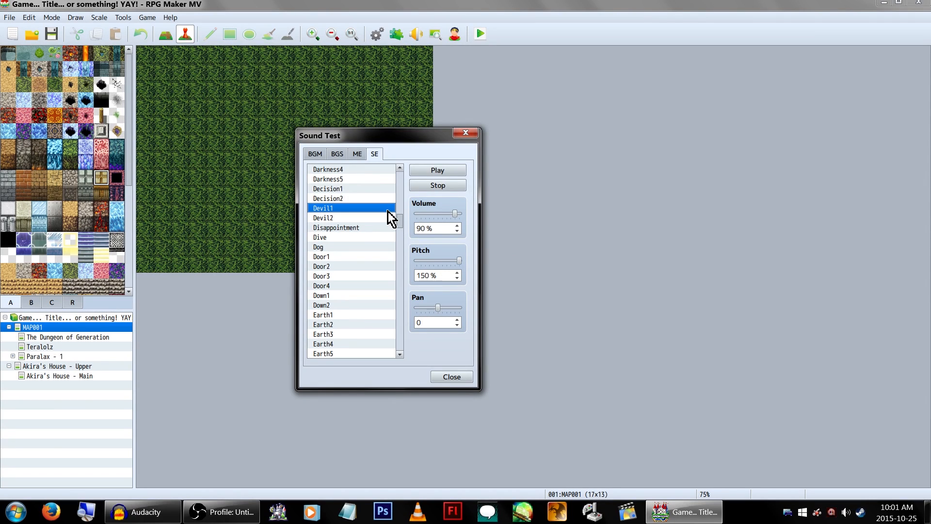
click(385, 219)
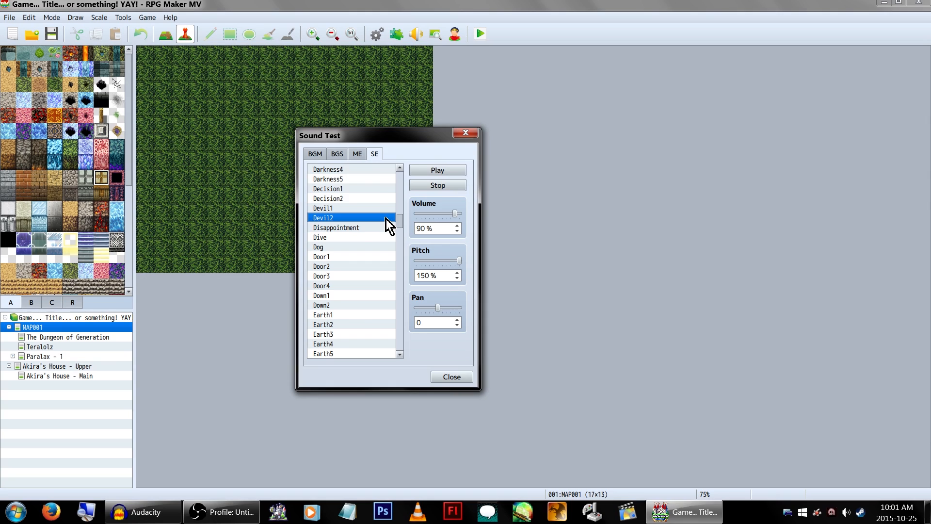
click(385, 228)
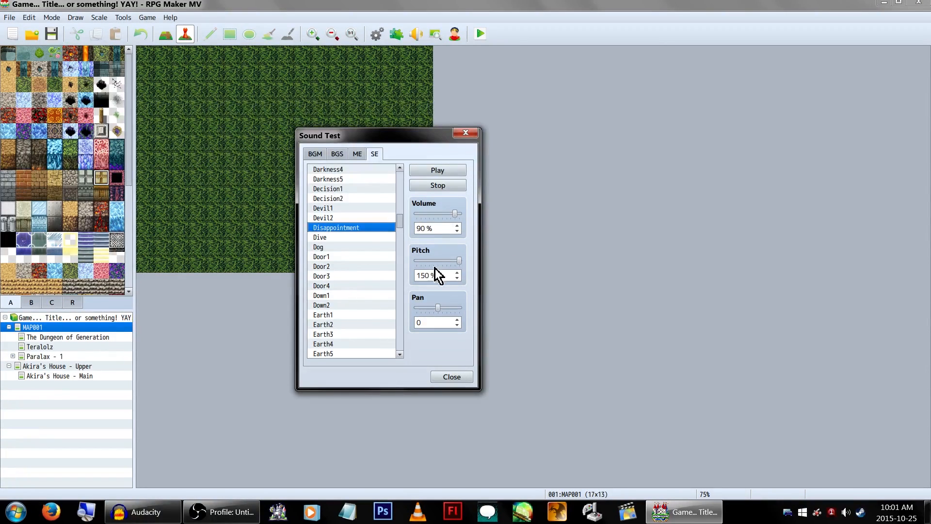
Reset the pitch to 100% and preview the Dive, Dog and Door1 sound effects.
drag(437, 262, 440, 263)
click(435, 261)
click(423, 261)
click(444, 260)
click(365, 240)
scroll(365, 241, down, 2)
click(366, 228)
mouse_move(437, 260)
mouse_down()
mouse_move(493, 261)
mouse_move(438, 261)
mouse_move(424, 275)
mouse_move(439, 276)
mouse_up()
click(374, 238)
scroll(380, 291, down, 3)
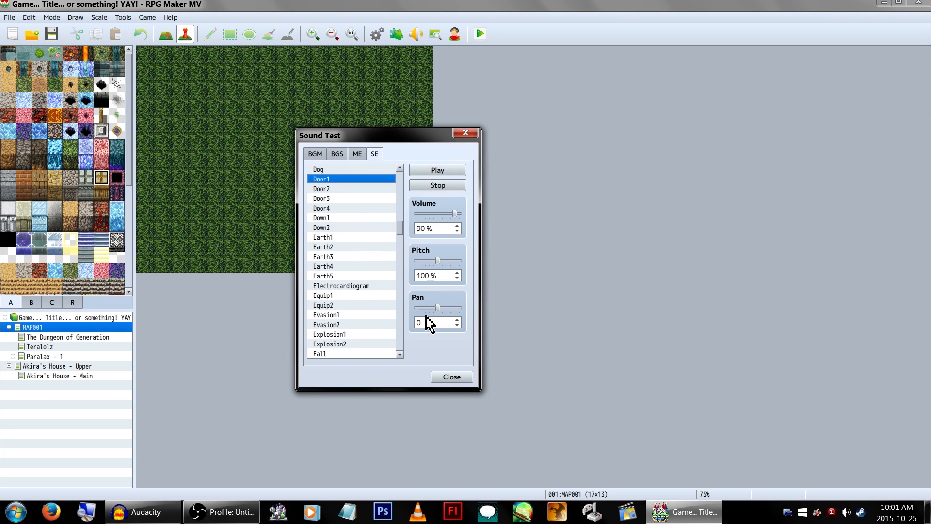
Preview the Electrocardiogram, Evasion1, Explosion1 and Heal1 sound effects.
click(378, 286)
scroll(377, 292, down, 3)
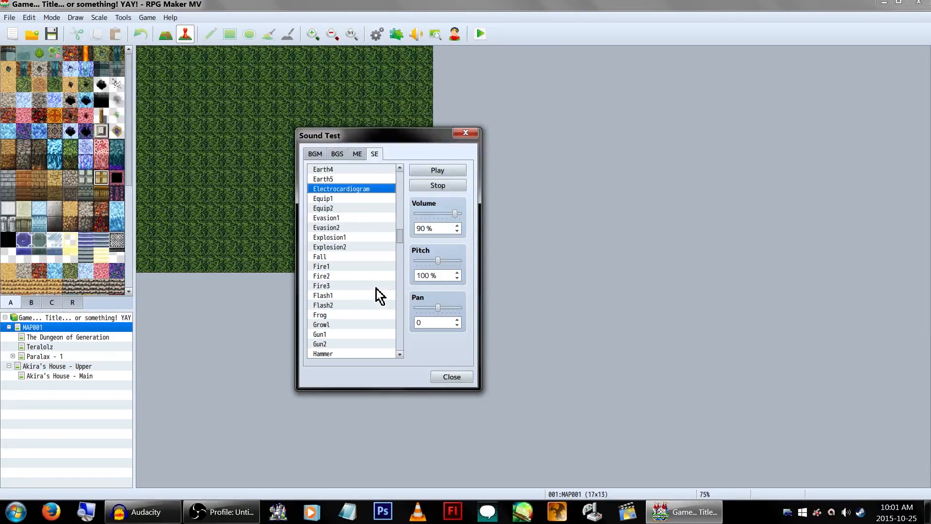
click(381, 217)
click(372, 242)
scroll(371, 241, down, 4)
click(371, 240)
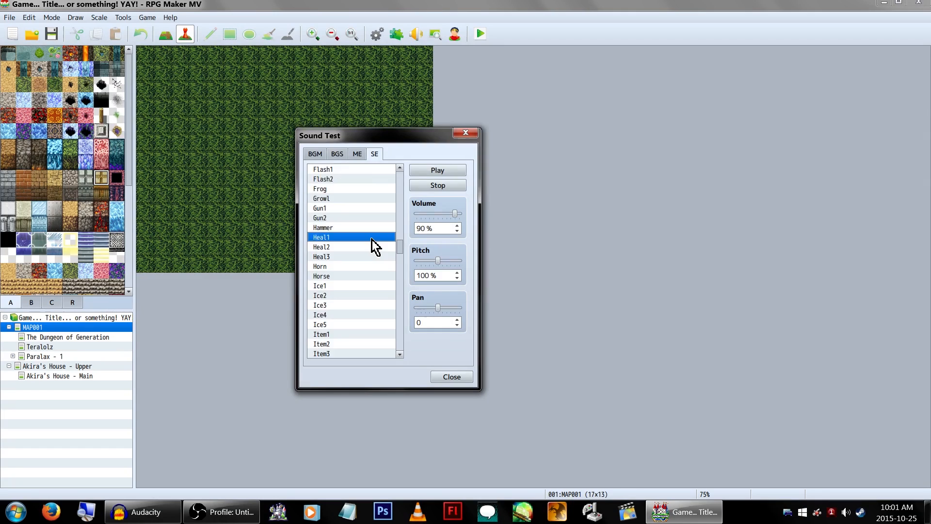
Sample several sound effects between the Heal and Sword groups, ending with Sword4.
scroll(371, 241, down, 6)
click(372, 243)
scroll(371, 243, down, 7)
click(371, 241)
scroll(373, 262, down, 6)
click(374, 222)
scroll(374, 227, down, 12)
click(372, 229)
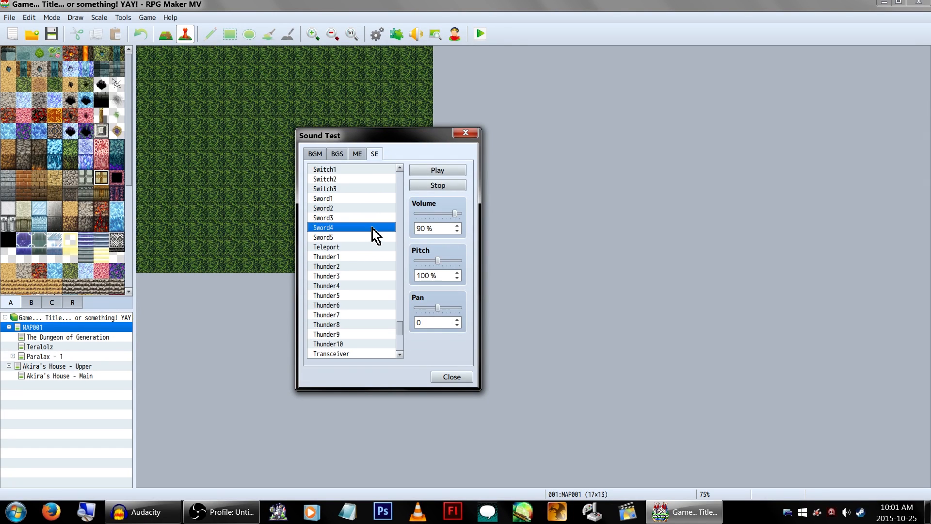
Preview Up4, Wind5, Wind7 and Wolf, try Wolf at 150% pitch, and close the sound test.
scroll(371, 228, down, 6)
click(372, 228)
click(367, 325)
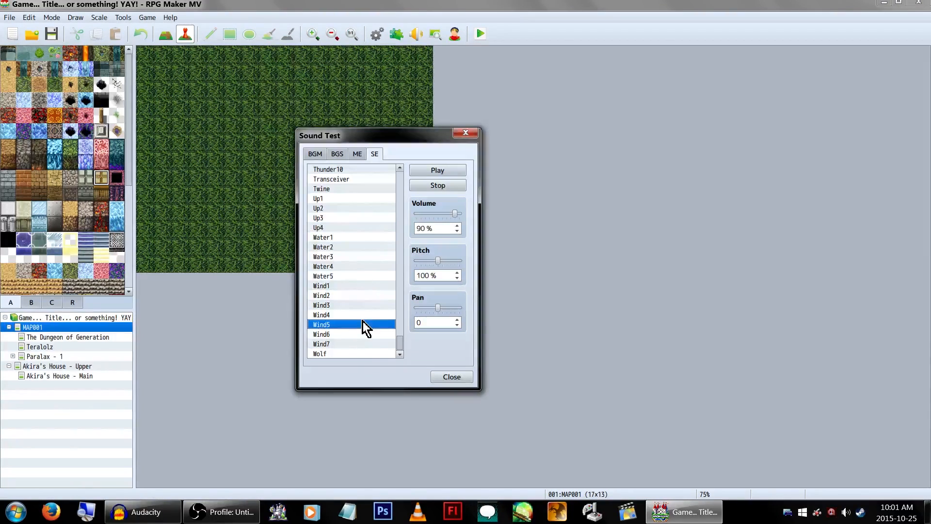
click(372, 343)
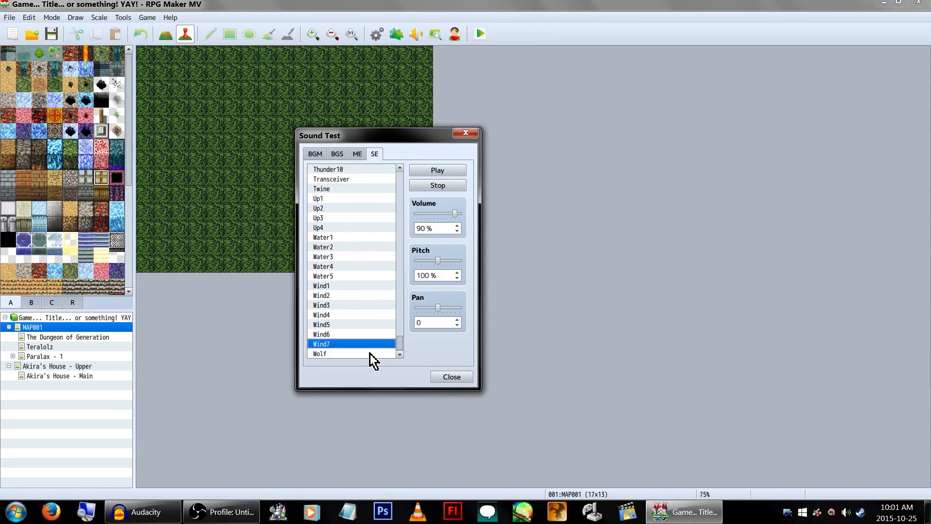
click(371, 354)
drag(438, 260, 513, 264)
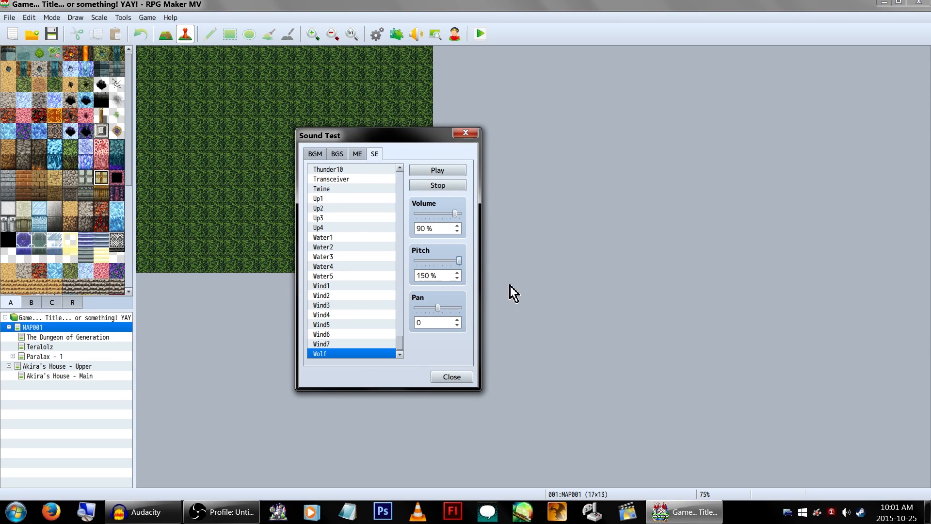
click(455, 378)
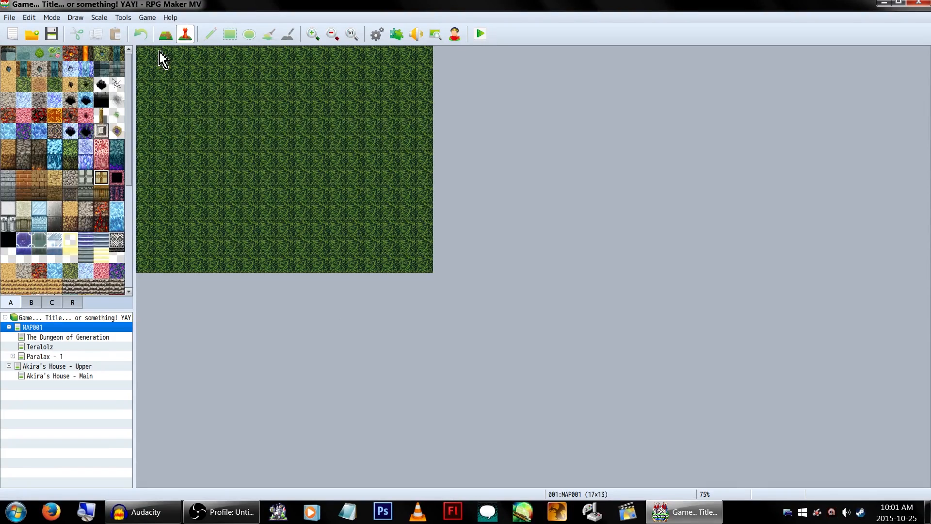
Create a new event at tile 7,3 of MAP001 and open the selection of its character image.
click(264, 112)
right_click(263, 112)
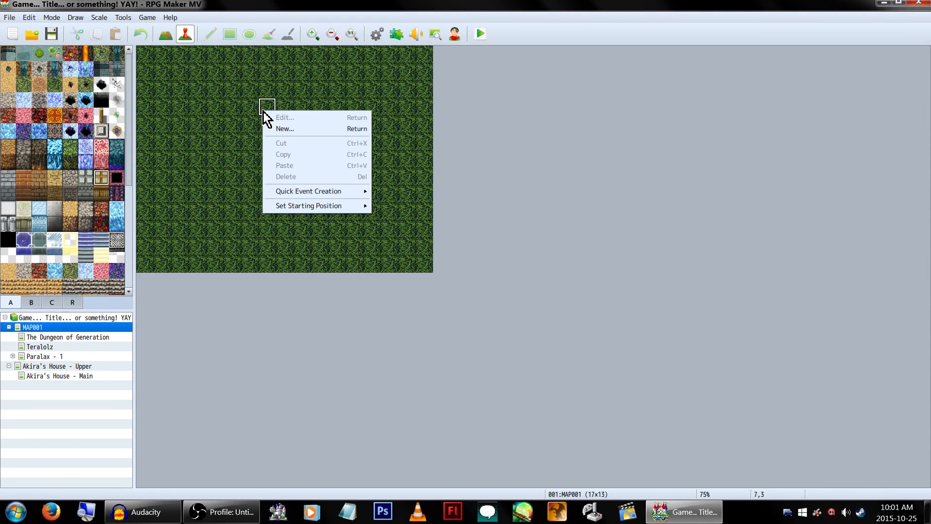
click(289, 130)
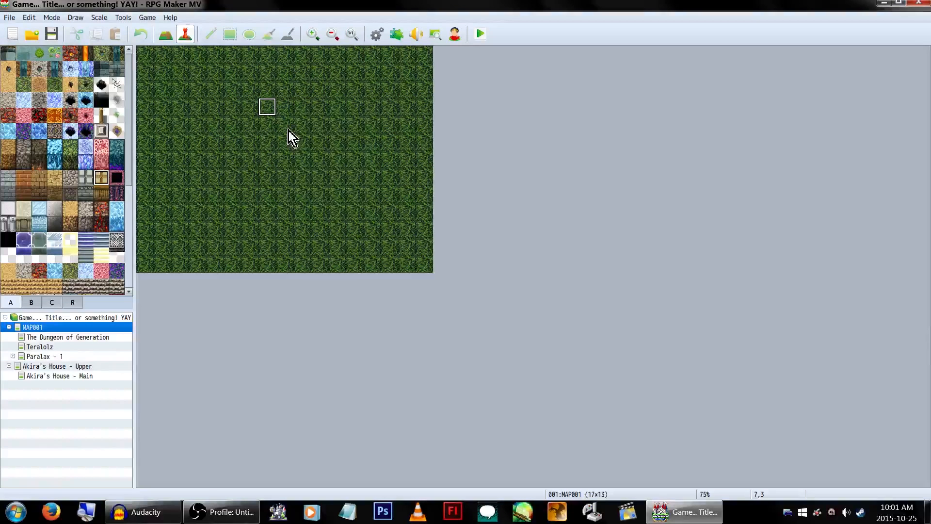
double_click(248, 301)
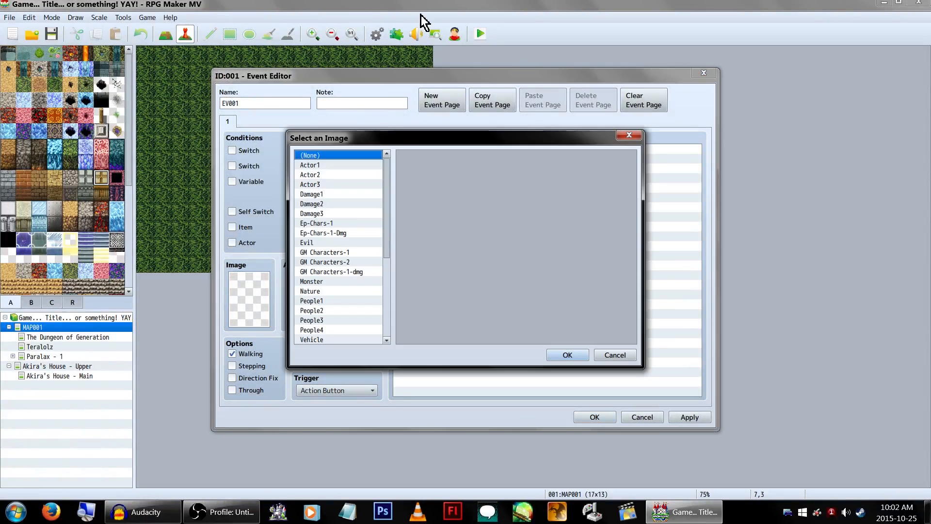
drag(396, 134, 338, 143)
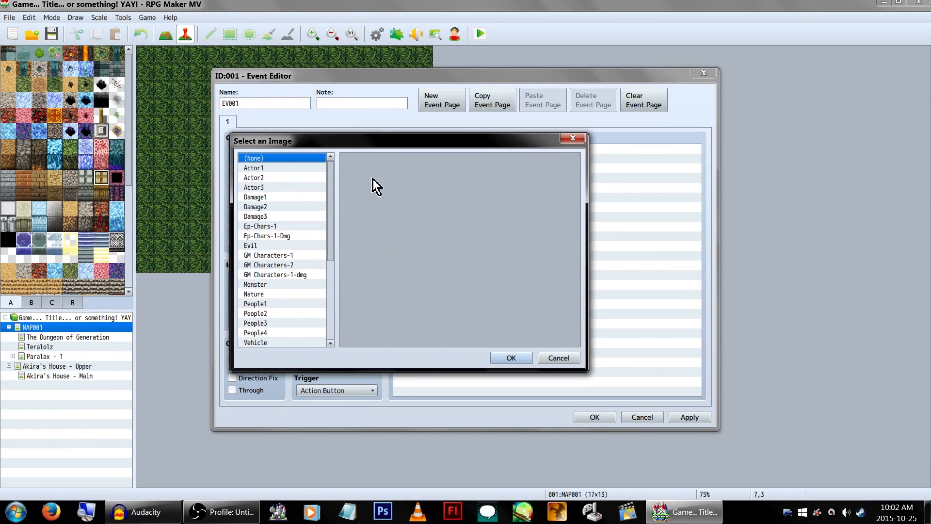
View the Actor1, Actor2 and Actor3 character sheets.
scroll(304, 233, down, 3)
scroll(304, 229, up, 3)
click(305, 168)
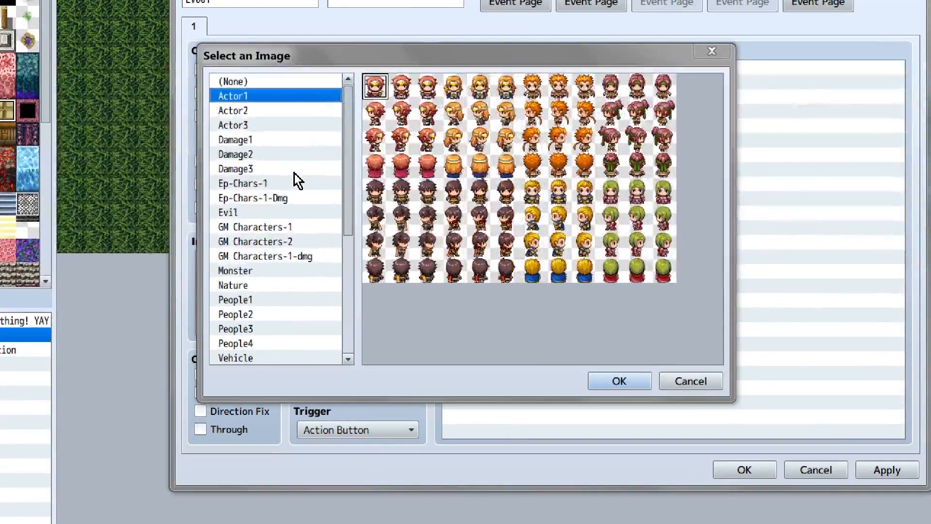
key(Down)
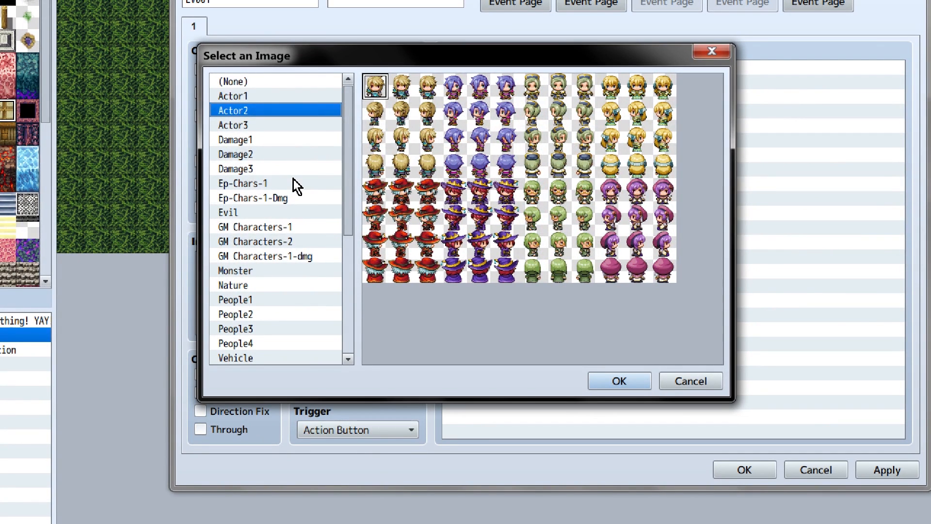
key(Down)
key(Up)
key(Down)
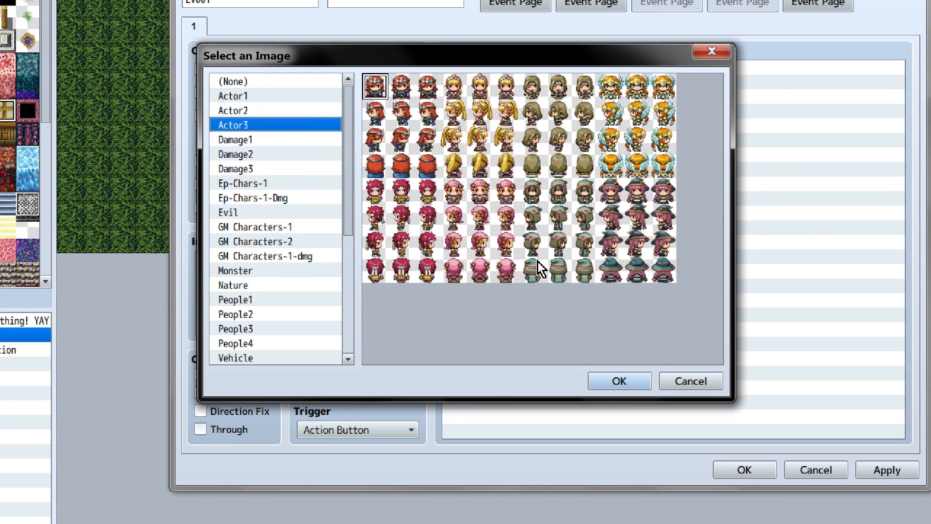
View the Damage1, Damage2 and Damage3 character sheets.
key(Down)
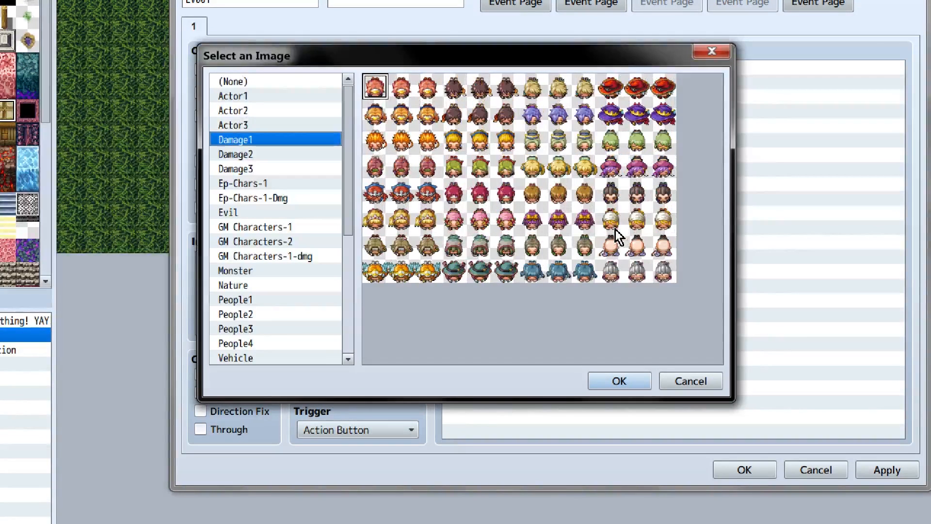
key(Down)
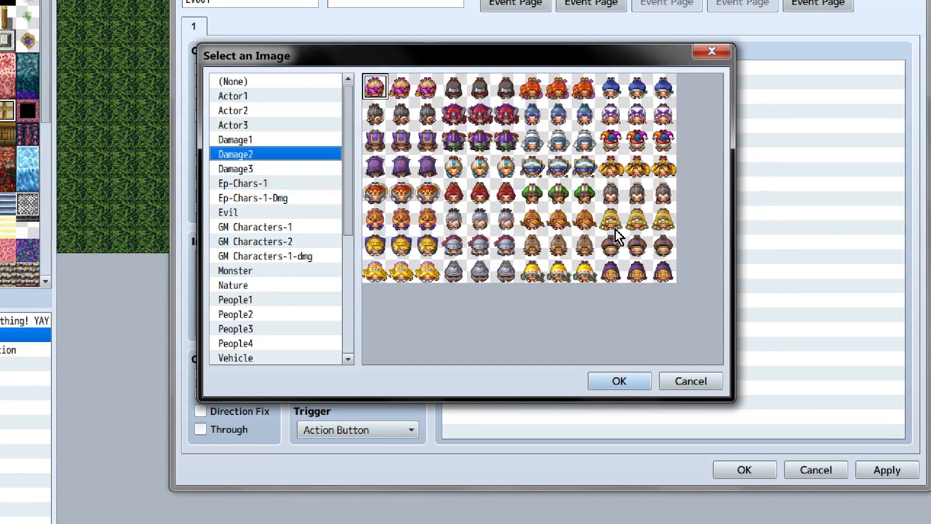
key(Down)
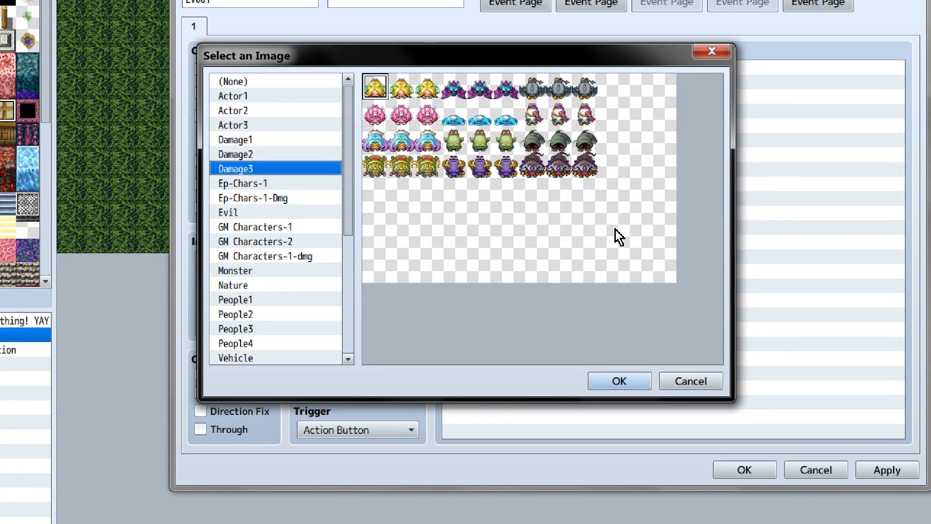
Return to the Damage1 character sheet and look through the sheets listed below it.
key(Up)
key(Up)
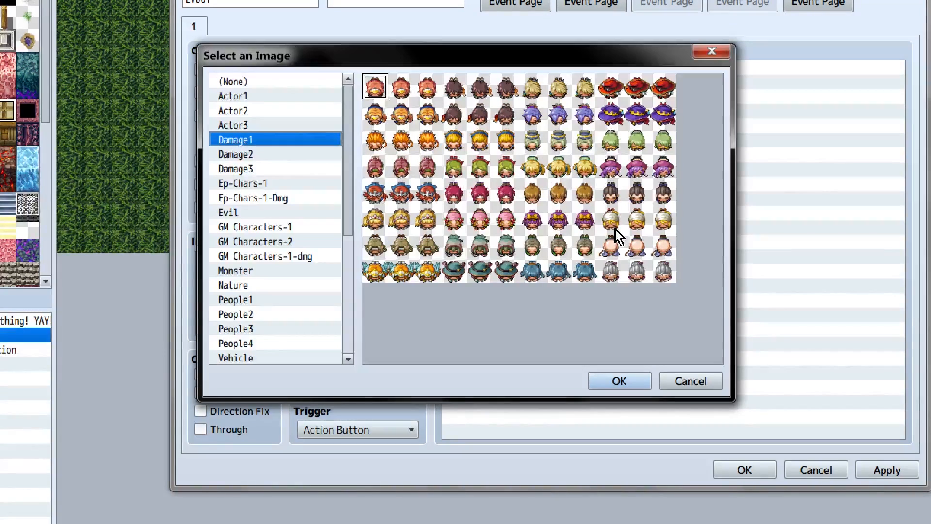
scroll(310, 218, down, 1)
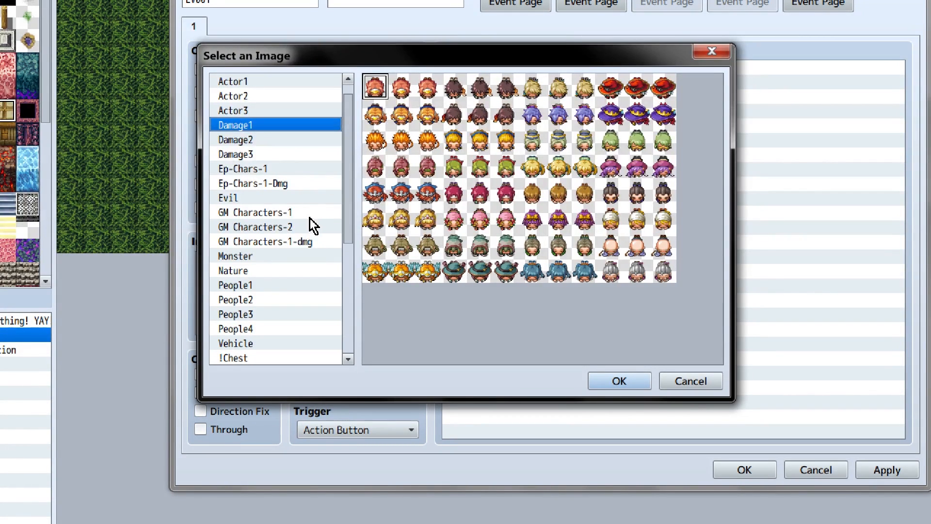
scroll(301, 238, down, 1)
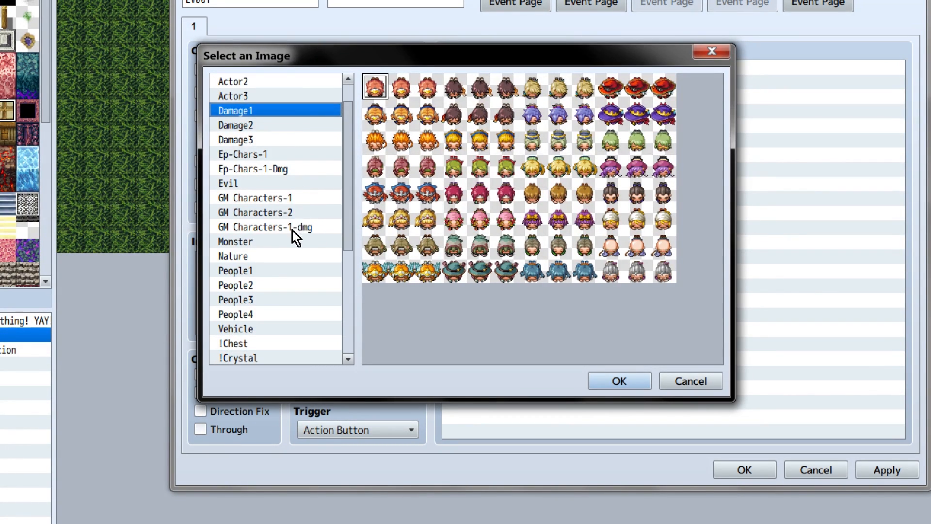
View the Evil character sheet, highlighting the green-faced horned villain and the white-haired character in its lower half.
key(Down)
key(Down)
key(Down)
key(Down)
key(Down)
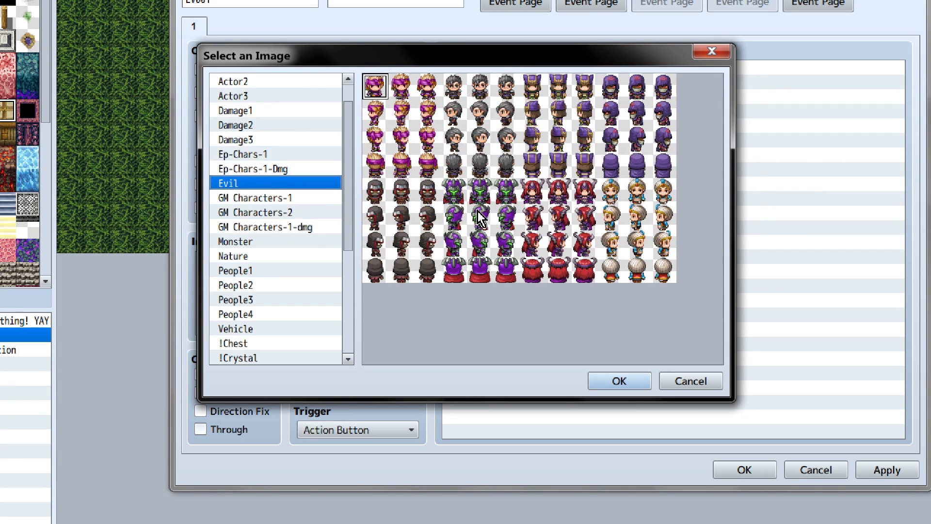
click(481, 191)
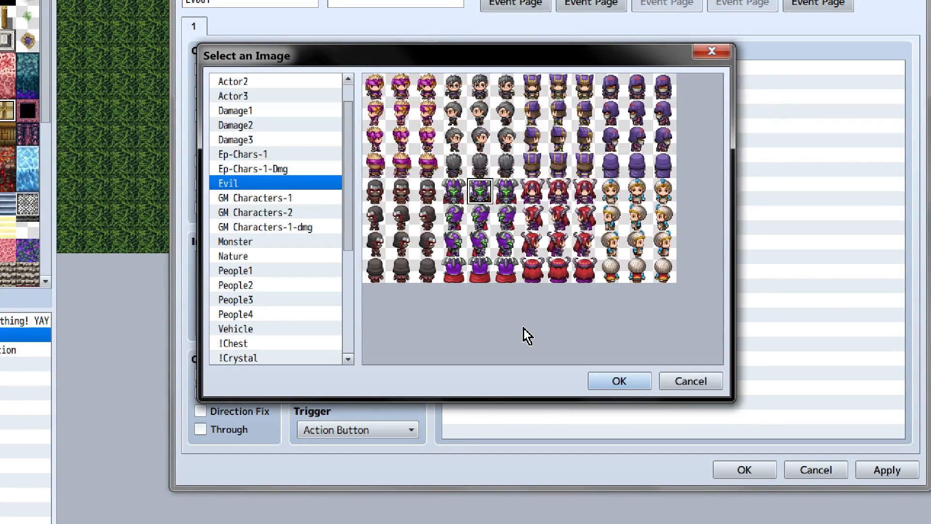
click(638, 191)
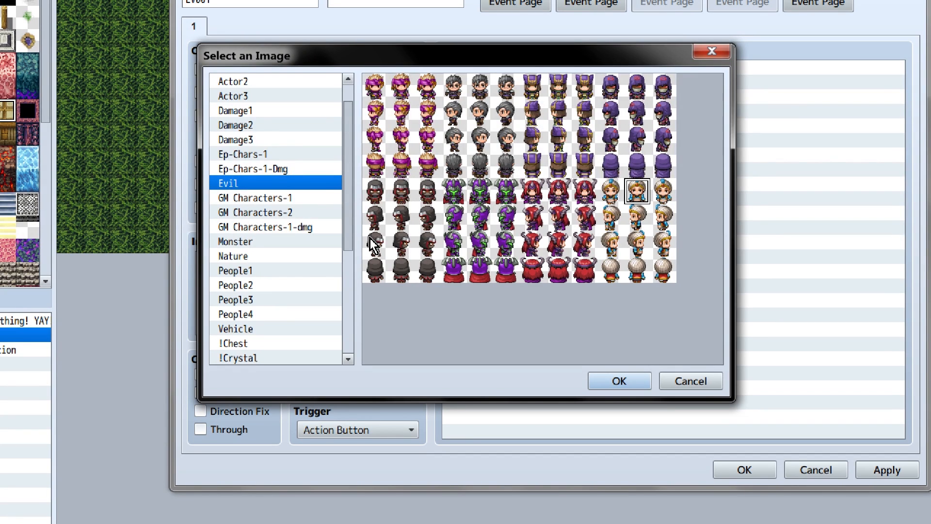
View the Monster character sheet, highlighting the blue slime, lower-row monsters and purple bat one after another.
click(312, 243)
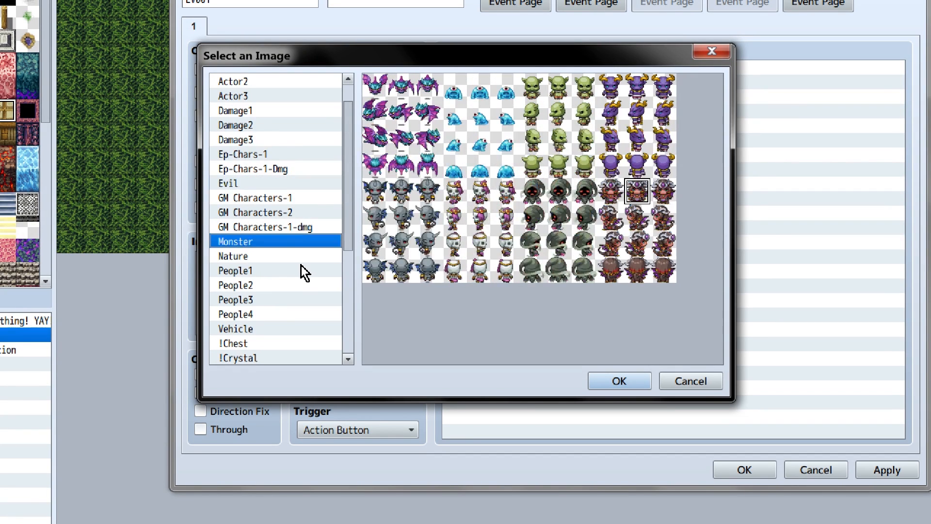
click(479, 86)
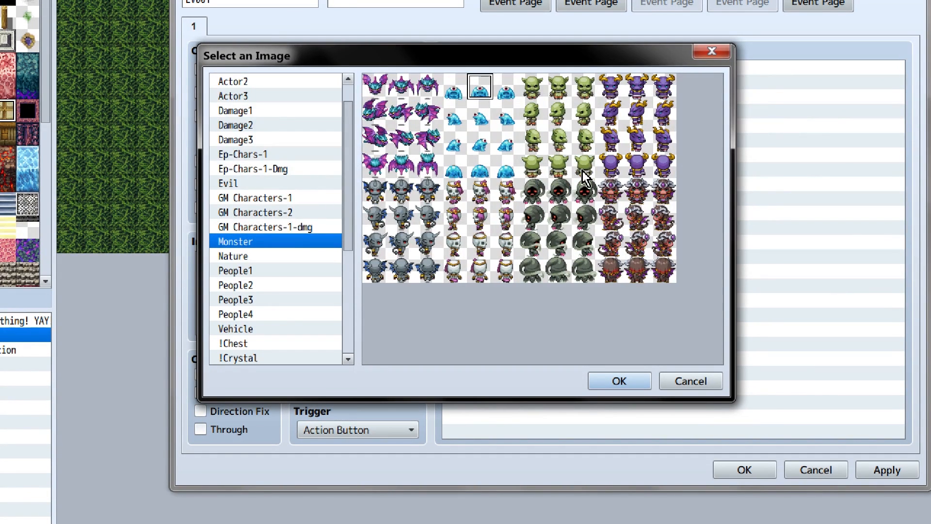
click(611, 191)
click(637, 191)
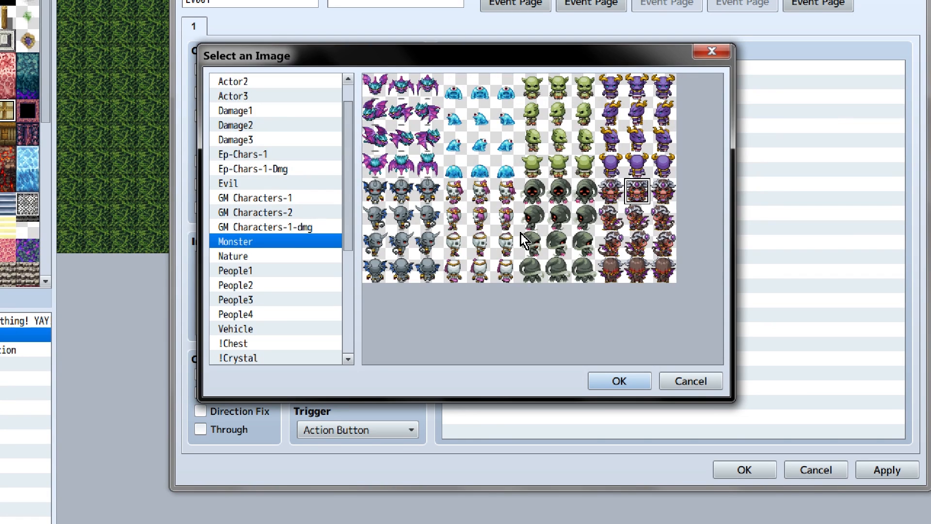
click(481, 191)
click(401, 191)
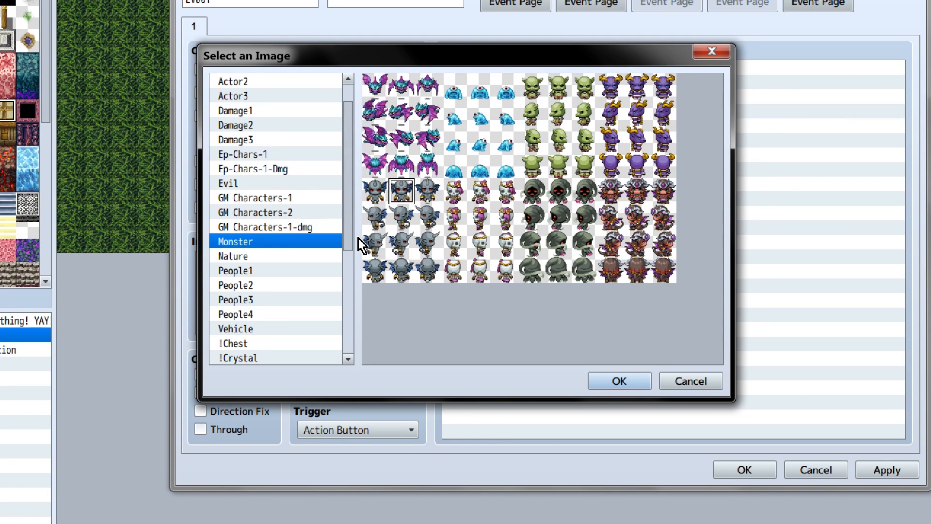
click(402, 86)
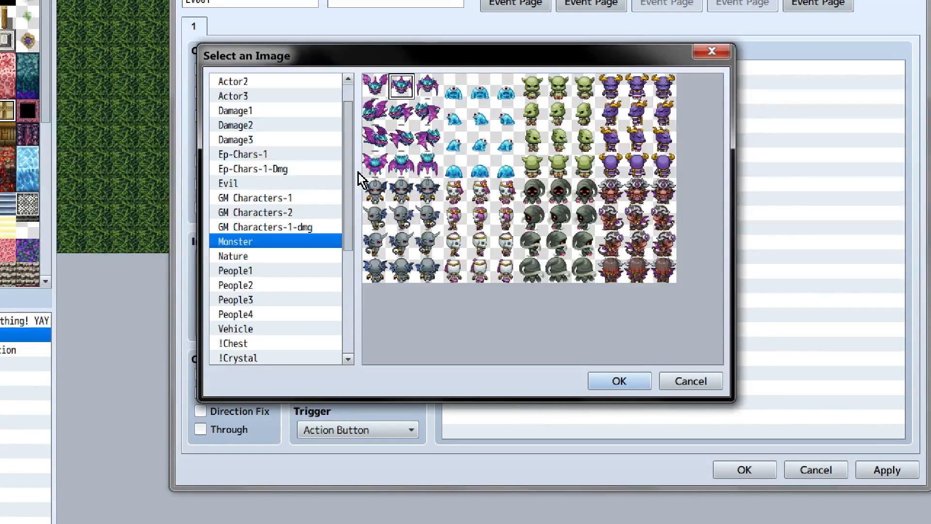
View the Nature character sheet, highlight the front-facing dark grey animal and shift the image selection dialog slightly.
key(Down)
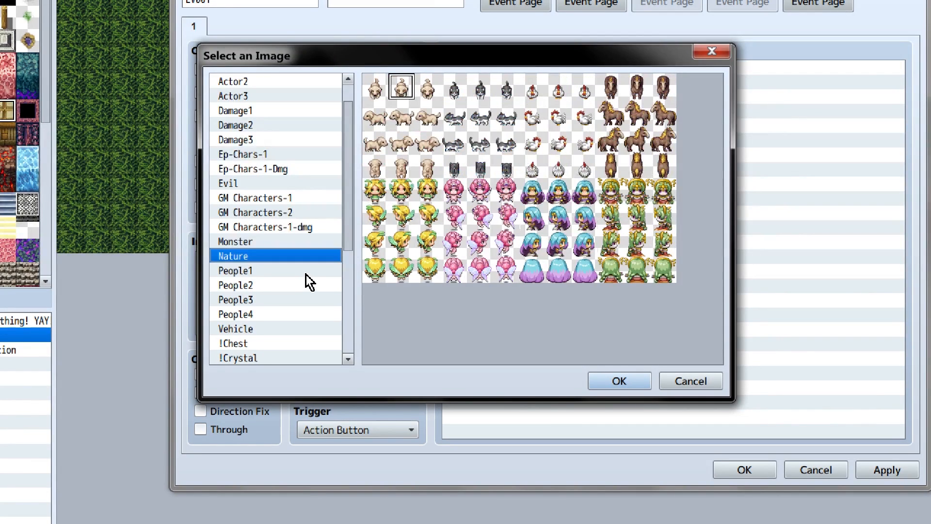
click(480, 87)
click(481, 113)
key(Up)
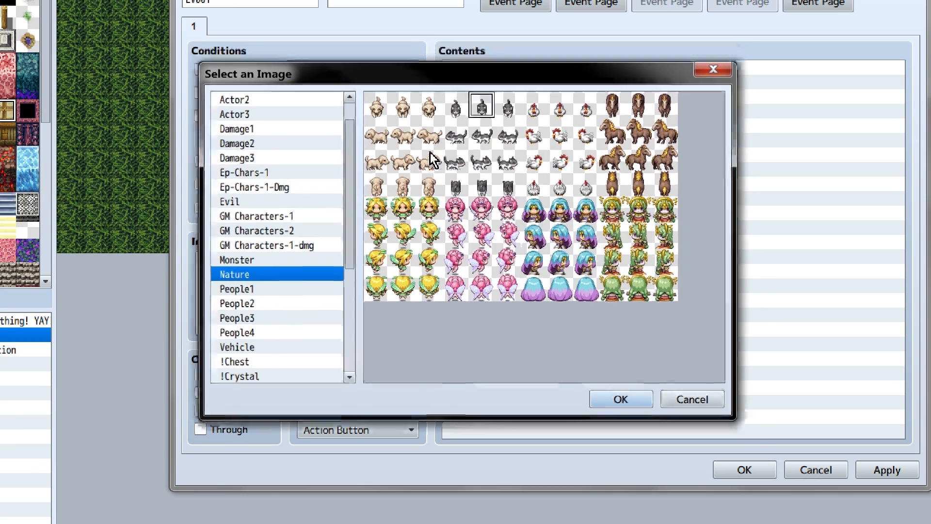
mouse_move(430, 152)
mouse_down()
mouse_move(441, 168)
mouse_move(436, 205)
mouse_move(423, 157)
mouse_move(435, 154)
mouse_up()
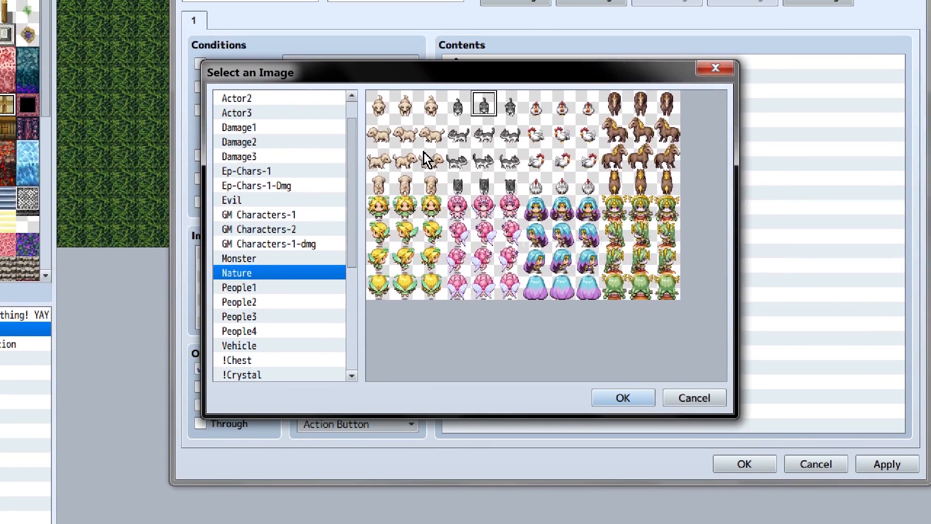
drag(430, 117, 431, 89)
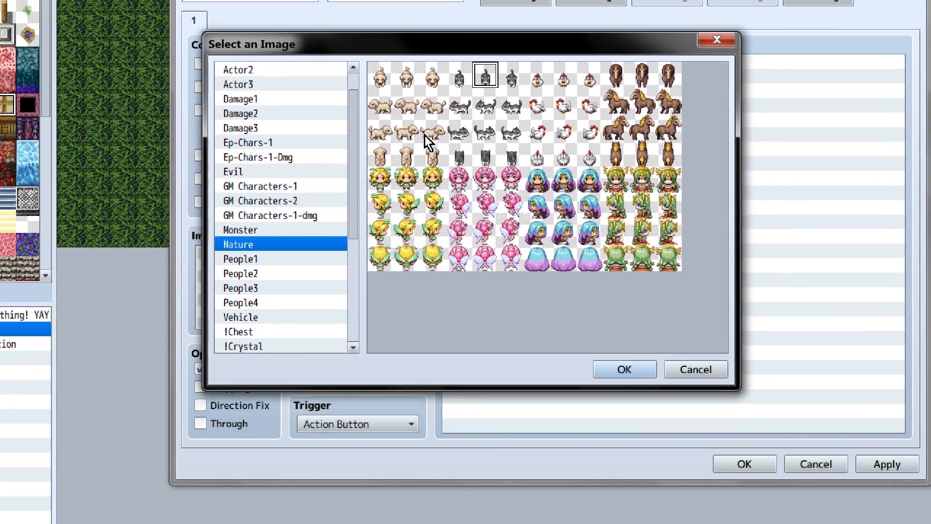
drag(425, 135, 429, 140)
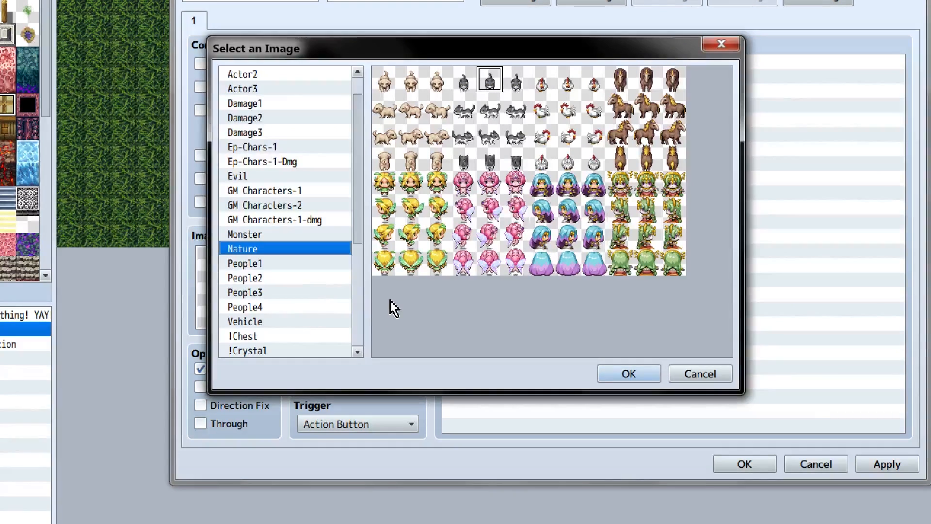
View the People1 character sheet, switching back and forth with People2 to compare them.
key(Down)
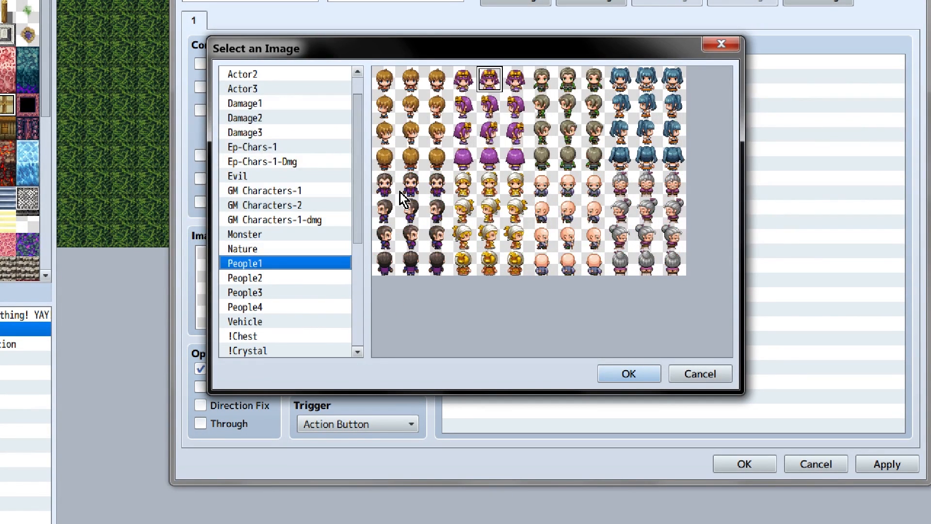
key(Down)
key(Up)
key(Down)
key(Up)
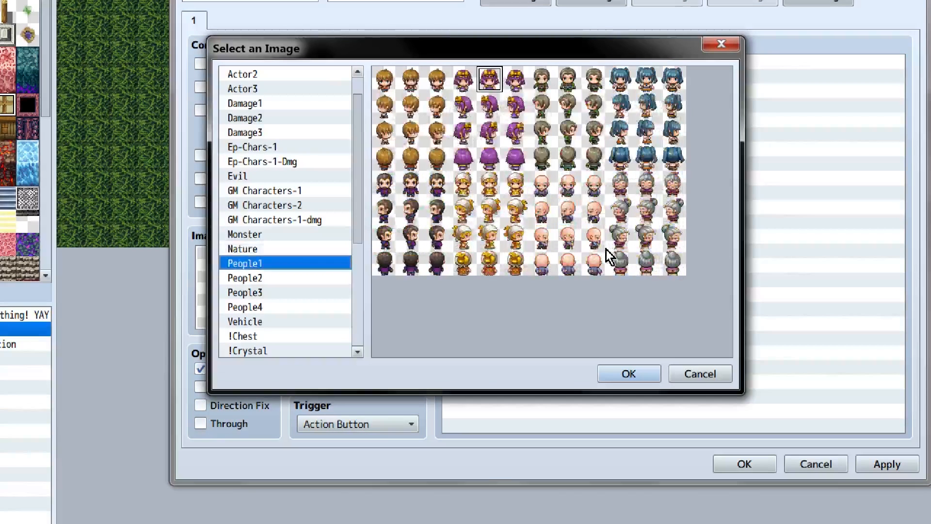
key(Down)
key(Up)
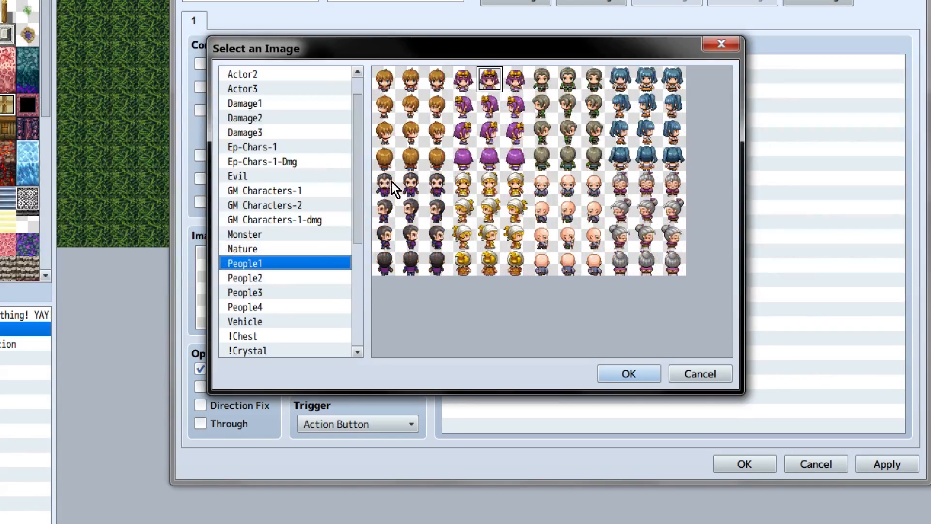
View the People2, People3 and People4 character sheets.
key(Down)
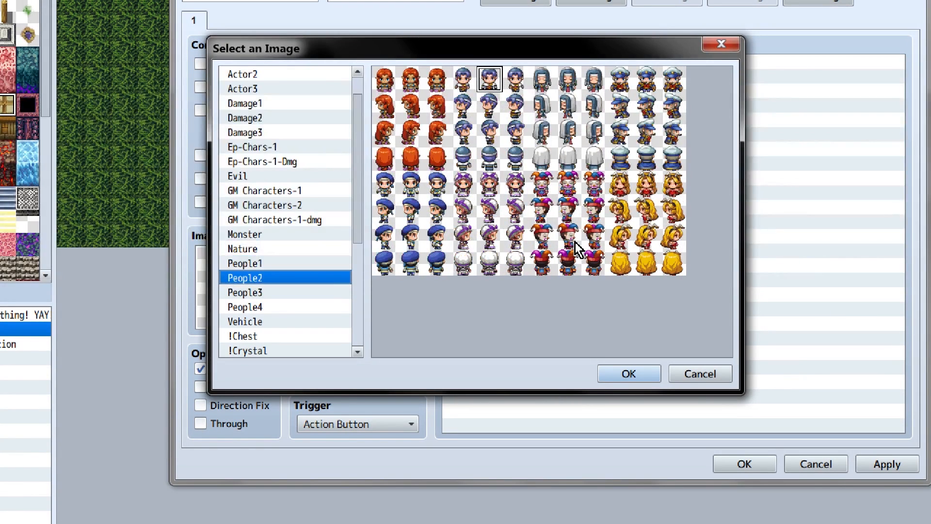
key(Down)
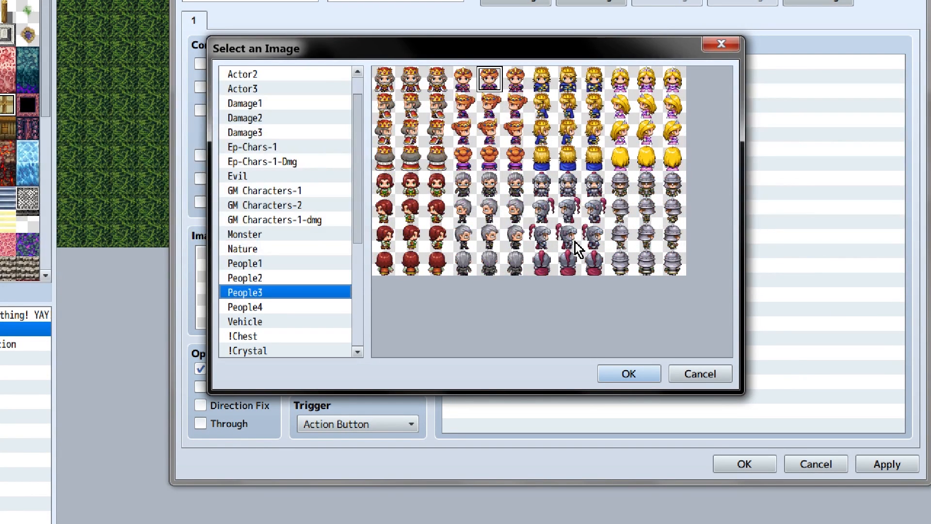
key(Down)
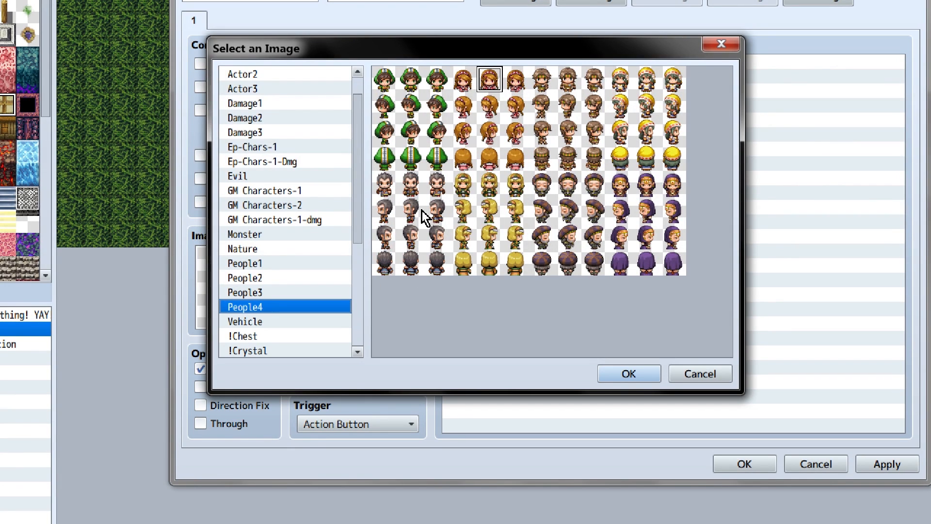
View the Vehicle sheet, highlighting the covered wagon, the horse and the brown sailing vehicle in its lower half.
key(Down)
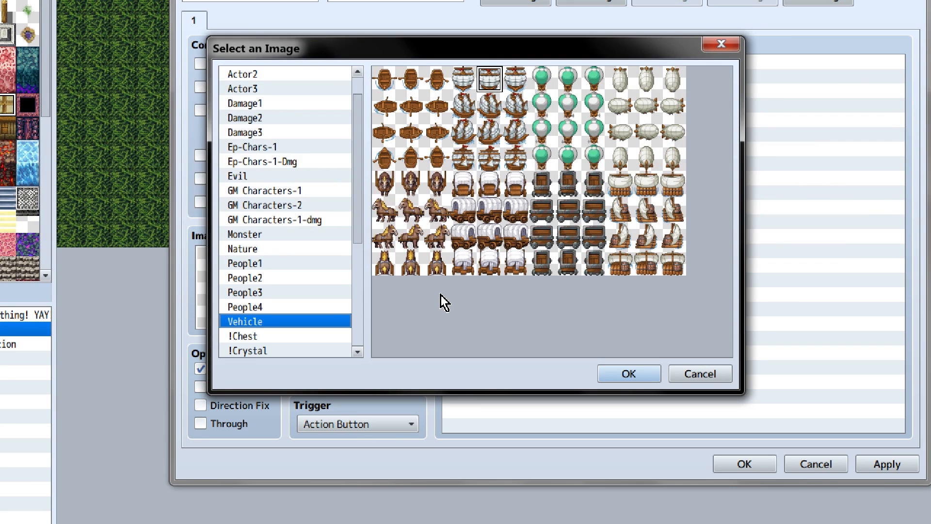
click(490, 236)
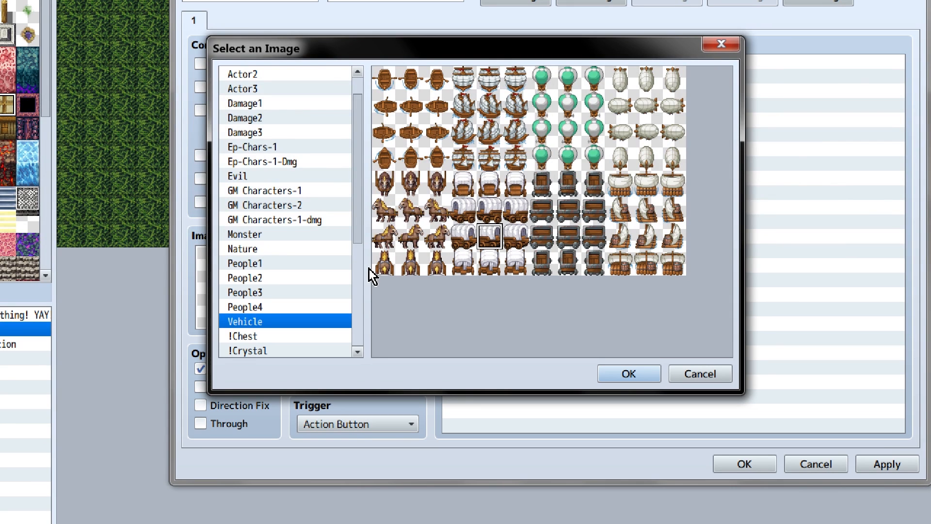
key(Left)
click(490, 210)
click(385, 184)
click(437, 210)
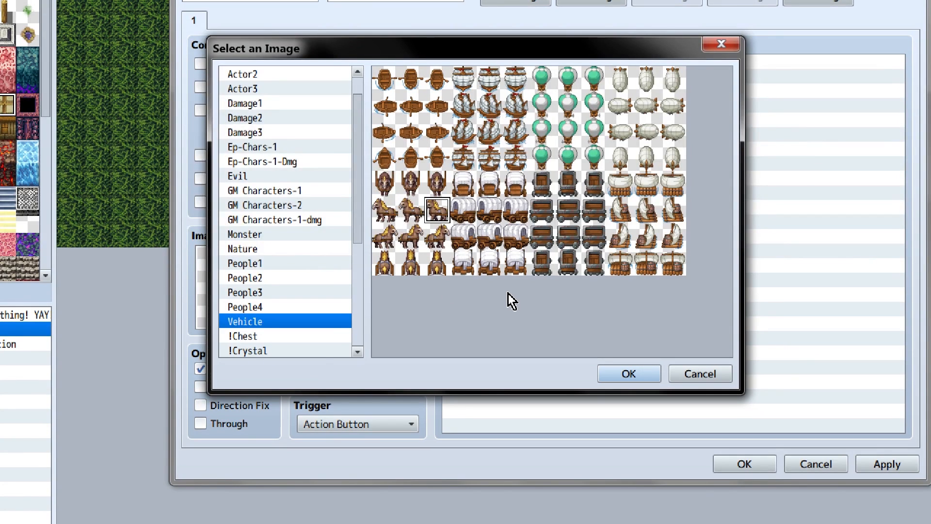
click(647, 210)
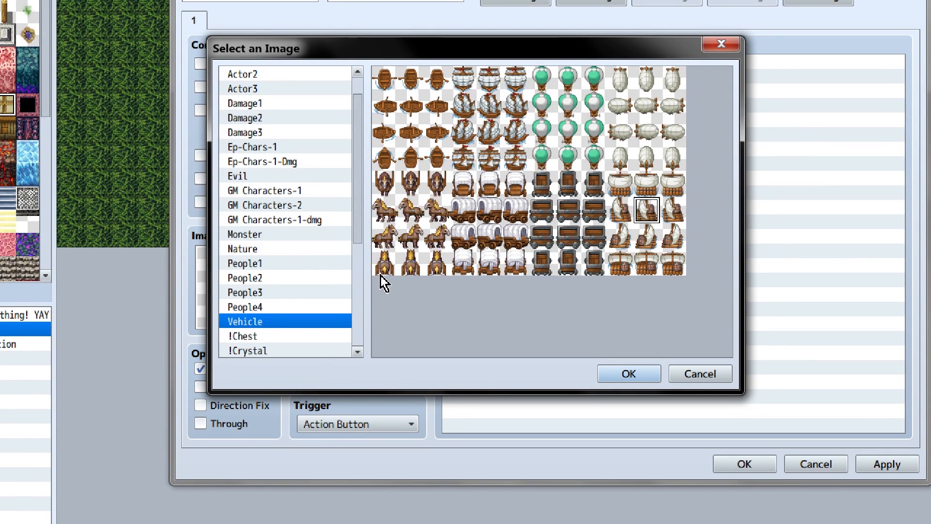
View the !Chest object sheet.
scroll(290, 330, down, 2)
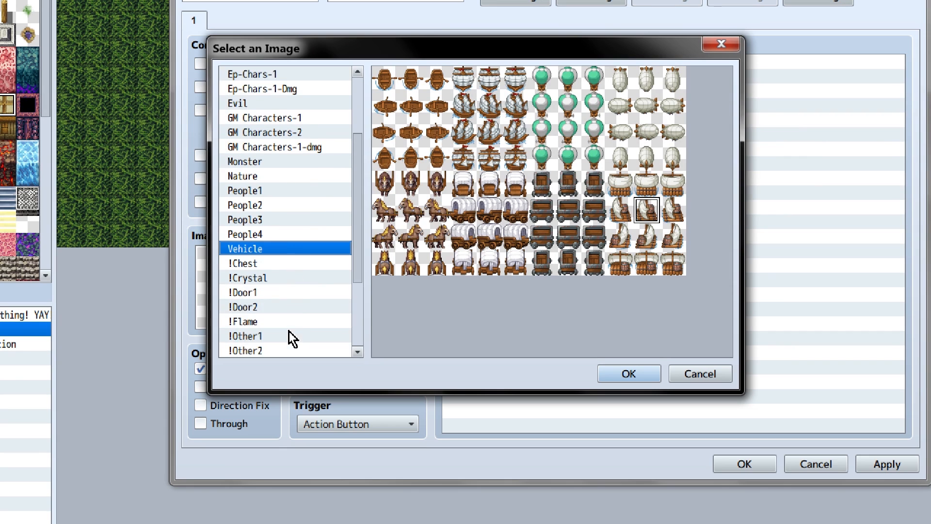
scroll(295, 288, down, 2)
key(Down)
key(Down)
key(Up)
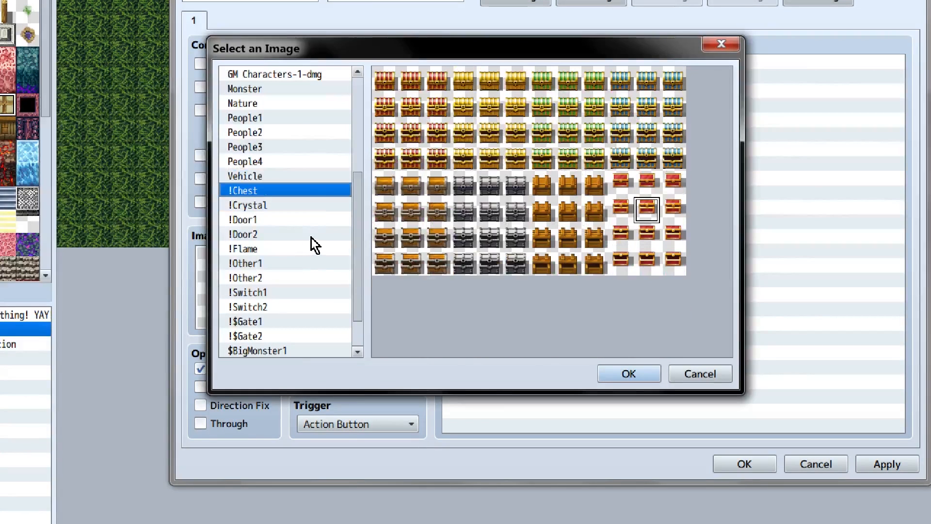
View the full !Crystal object sheet, highlighting a yellow crystal in its second row.
key(Down)
scroll(406, 233, up, 1)
click(463, 145)
scroll(409, 219, down, 3)
scroll(428, 255, up, 2)
scroll(431, 256, up, 1)
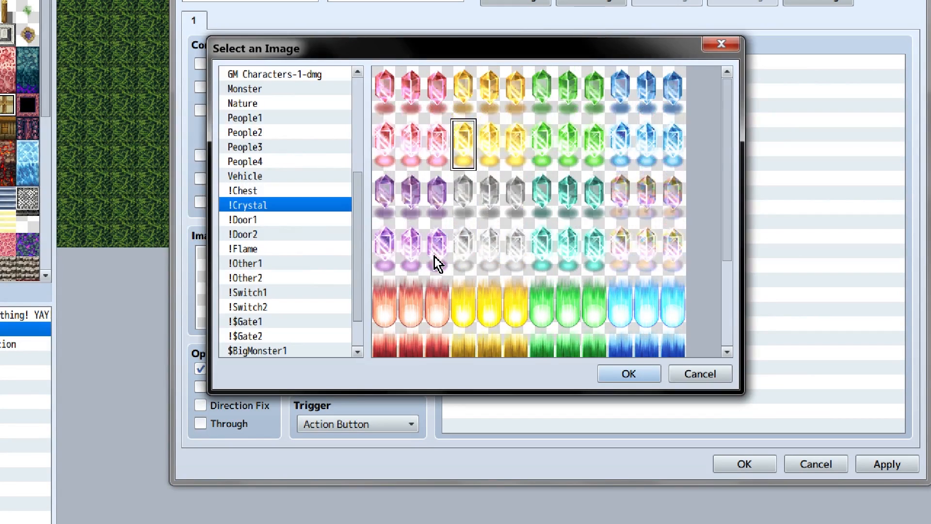
scroll(435, 262, down, 5)
scroll(441, 271, up, 5)
key(Down)
key(Up)
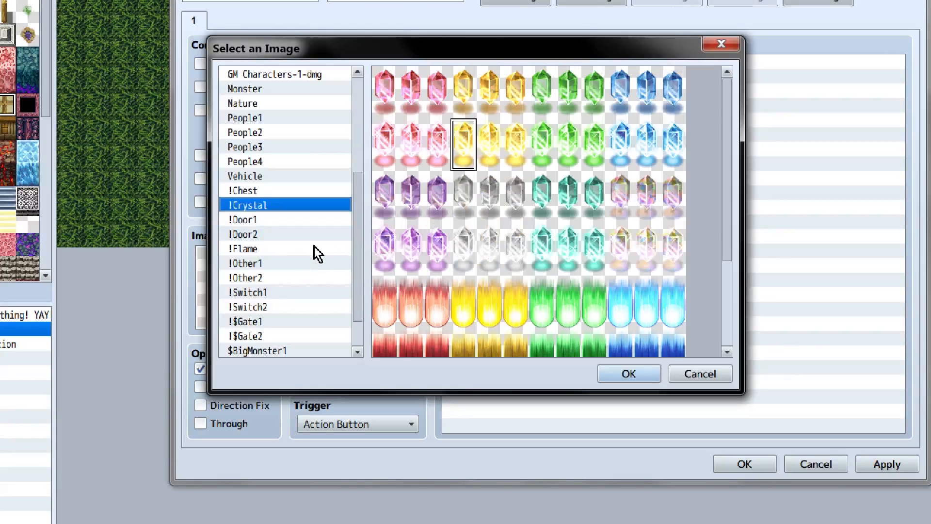
View the !Door1, !Door2, !Flame and !Other1 object sheets, highlighting a closed wooden door on !Door1.
key(Down)
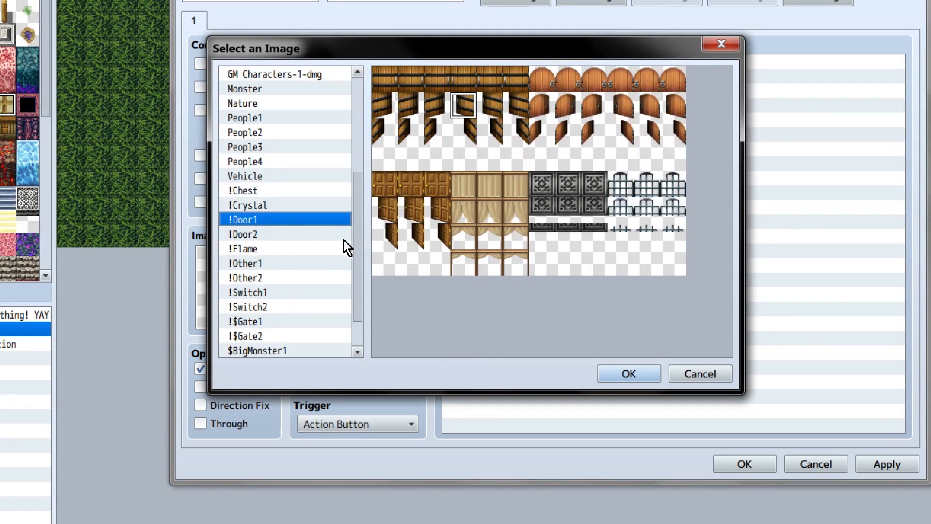
click(438, 79)
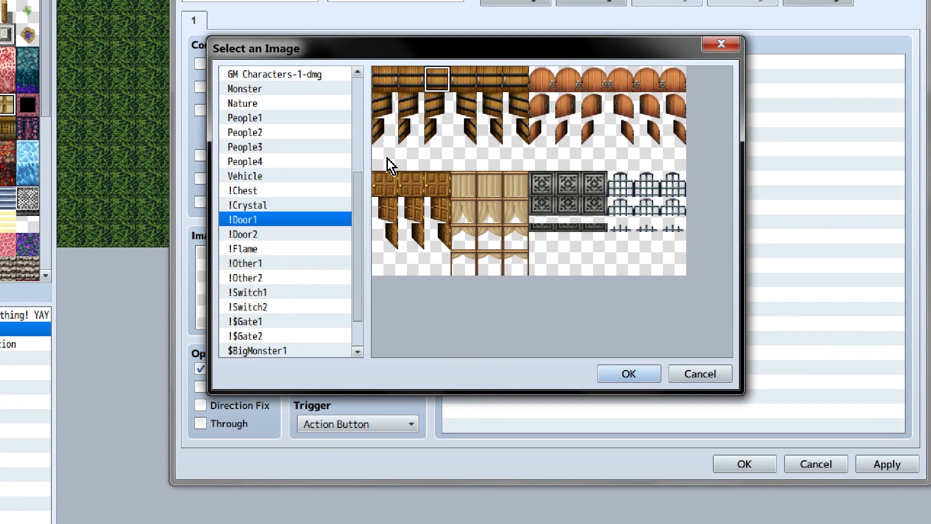
key(Down)
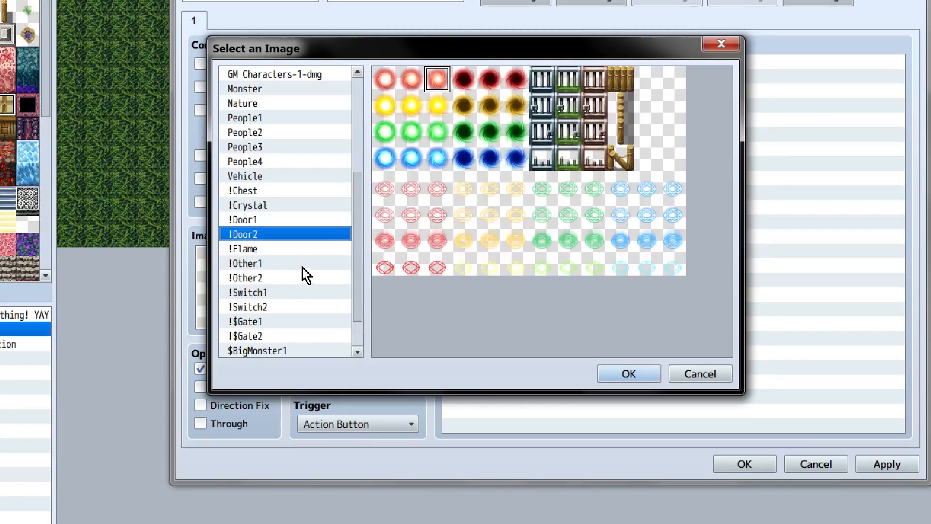
key(Down)
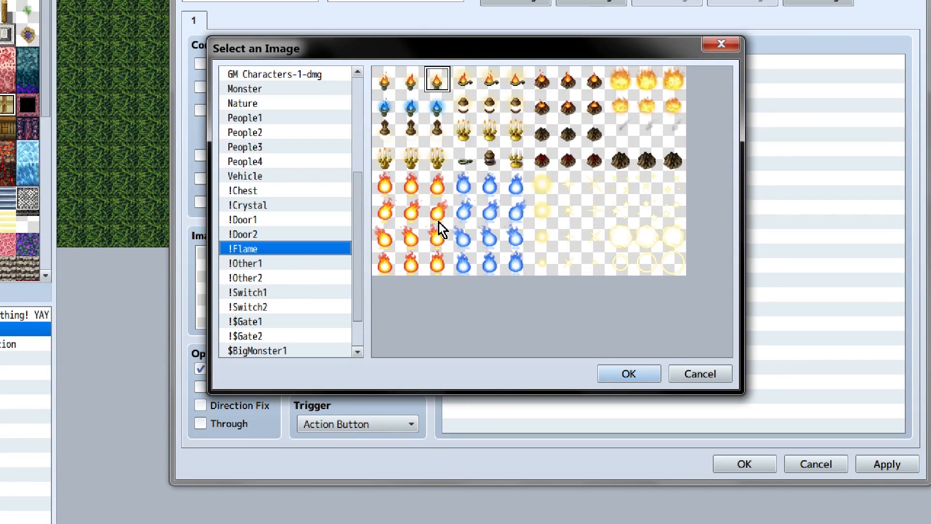
key(Down)
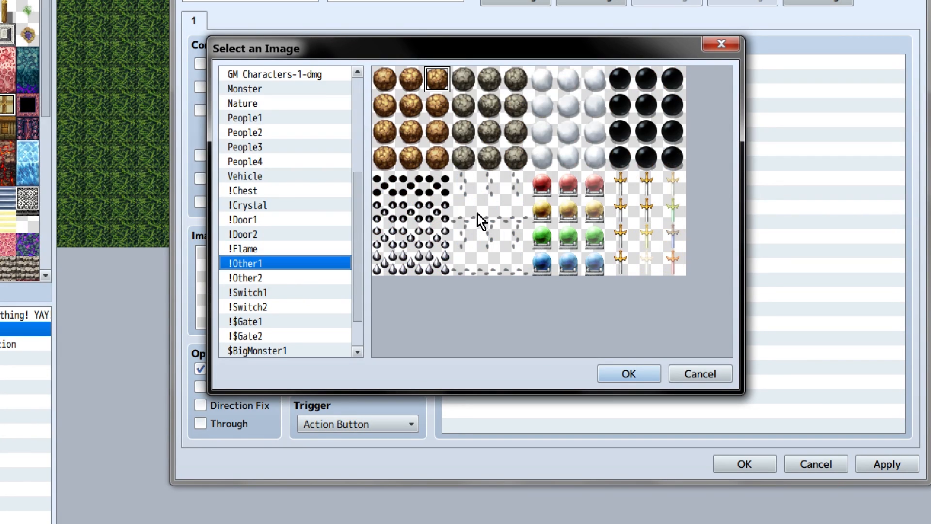
View the !Other2, !Switch1 and !Switch2 object sheets, looking over the full height of !Other2.
key(Down)
scroll(530, 290, down, 3)
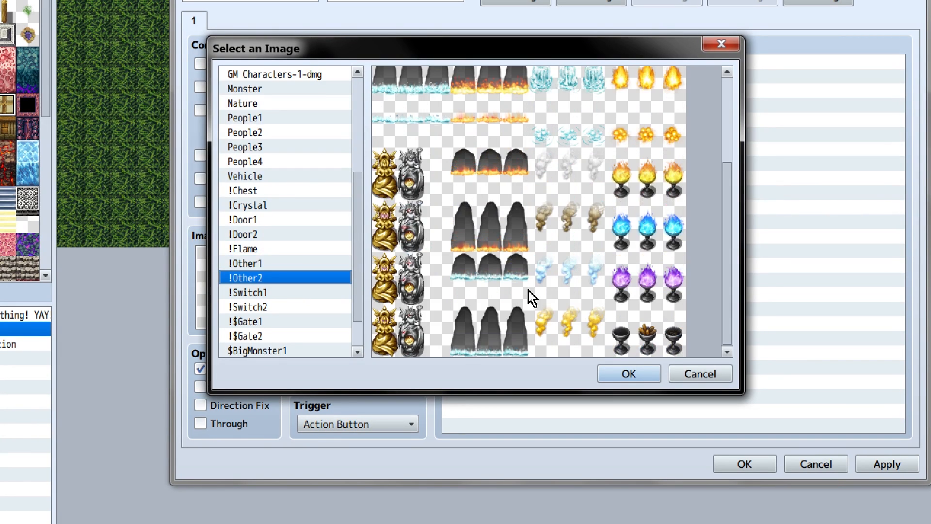
scroll(529, 290, up, 3)
click(286, 292)
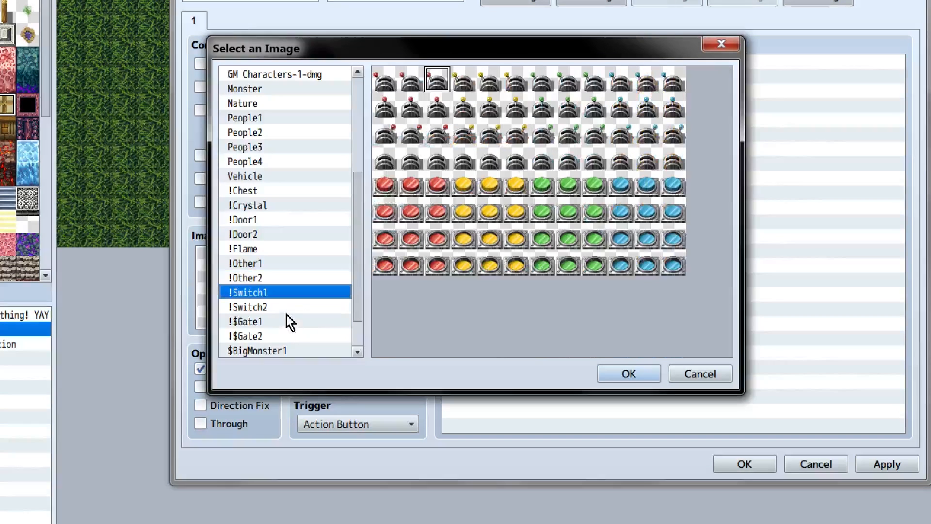
scroll(297, 305, down, 1)
key(Down)
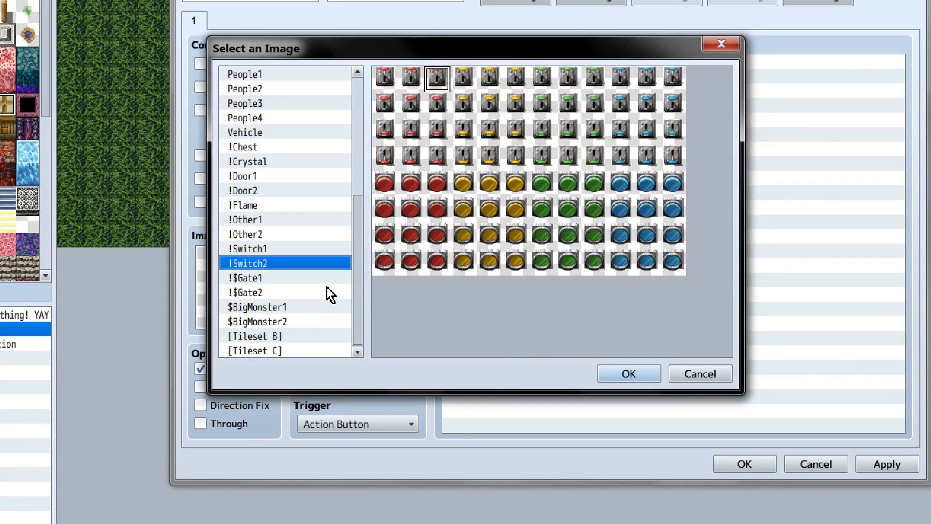
View the !$Gate1, !$Gate2, $BigMonster1, $BigMonster2 and [Tileset C] sheets, and close the image selection without choosing an image.
key(Down)
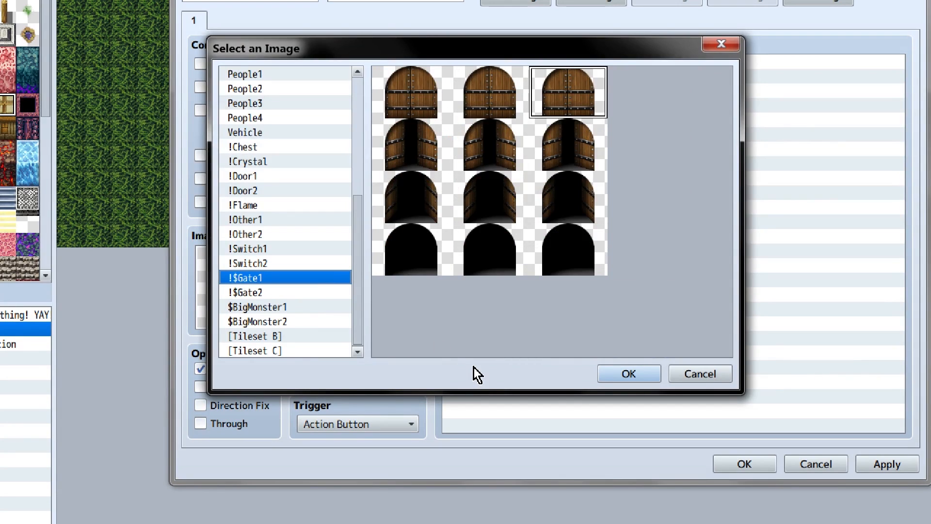
key(Down)
key(Down)
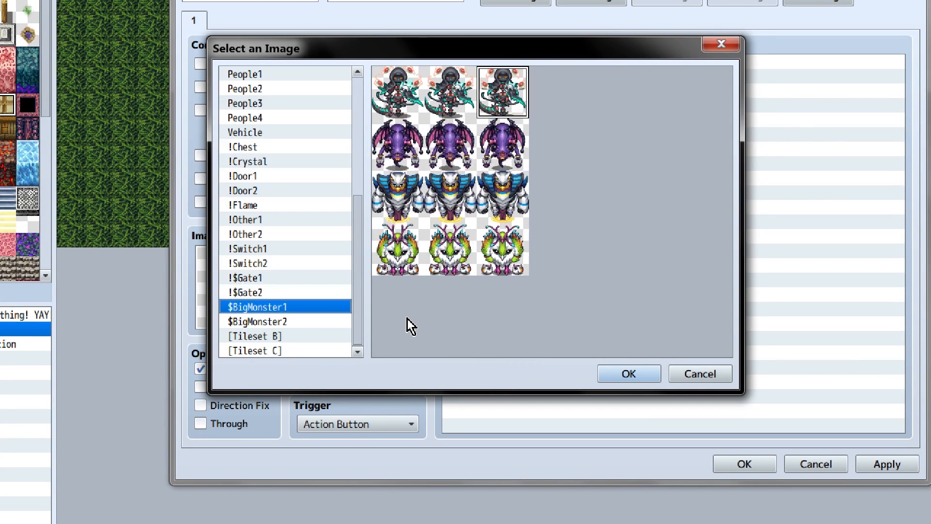
key(Down)
key(Down)
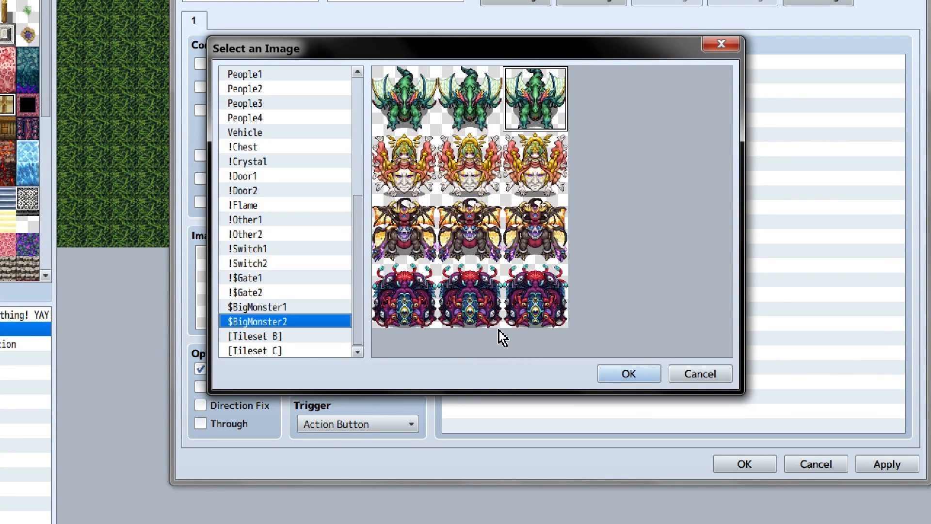
key(Up)
key(Down)
key(Down)
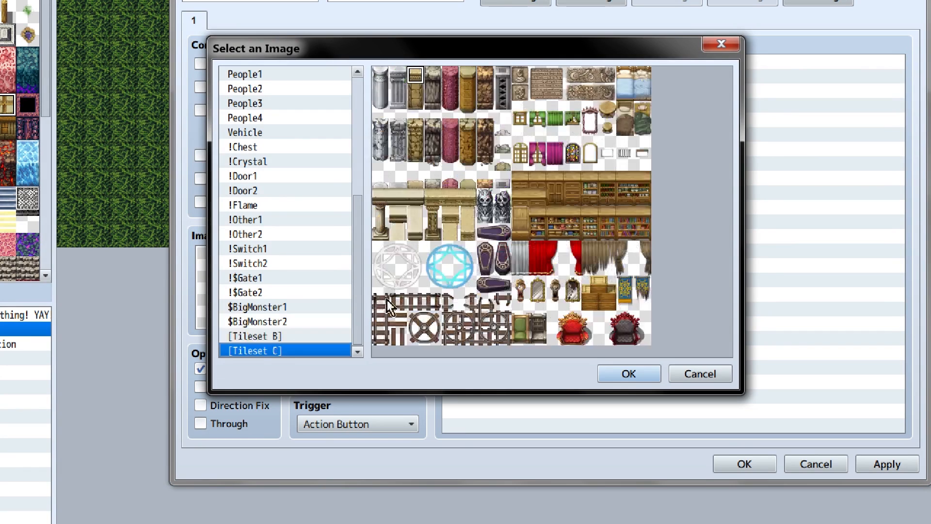
click(700, 373)
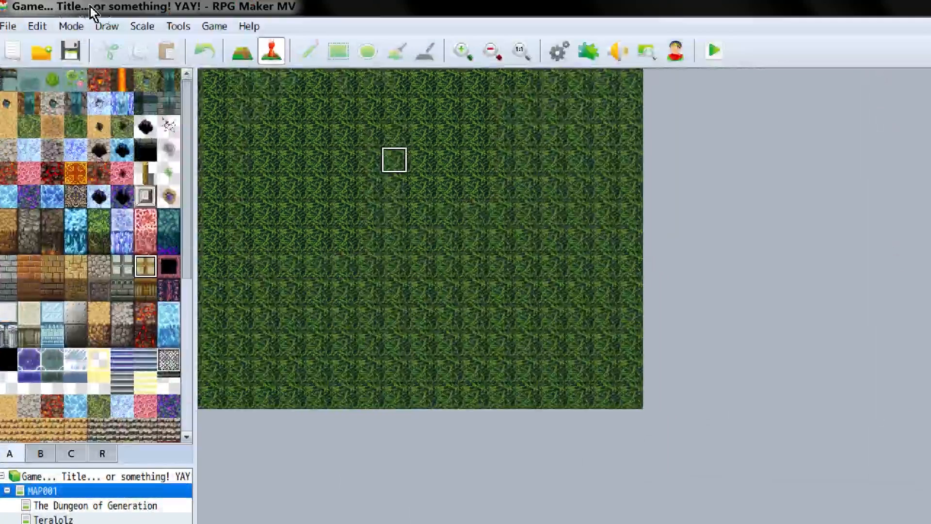
Open the database's Enemies section and bring up the image selection for the Bat enemy.
click(178, 26)
click(205, 45)
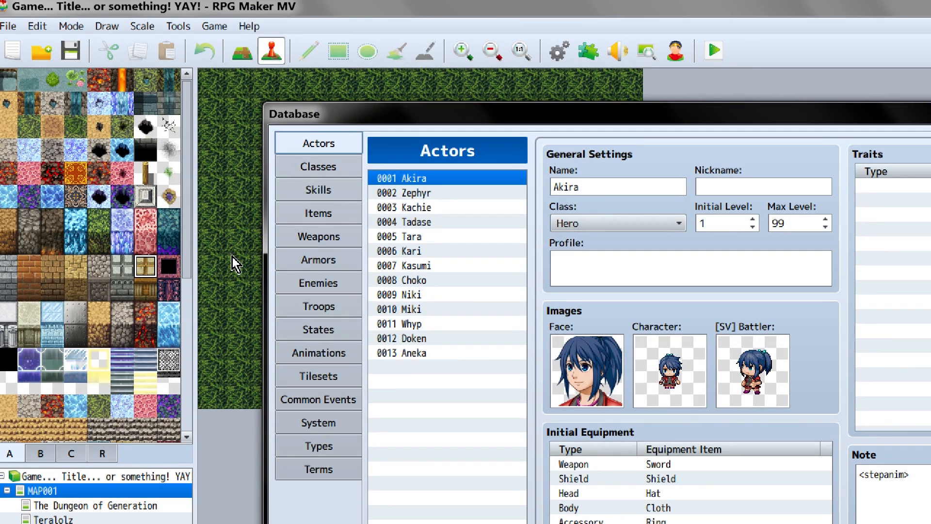
key(t)
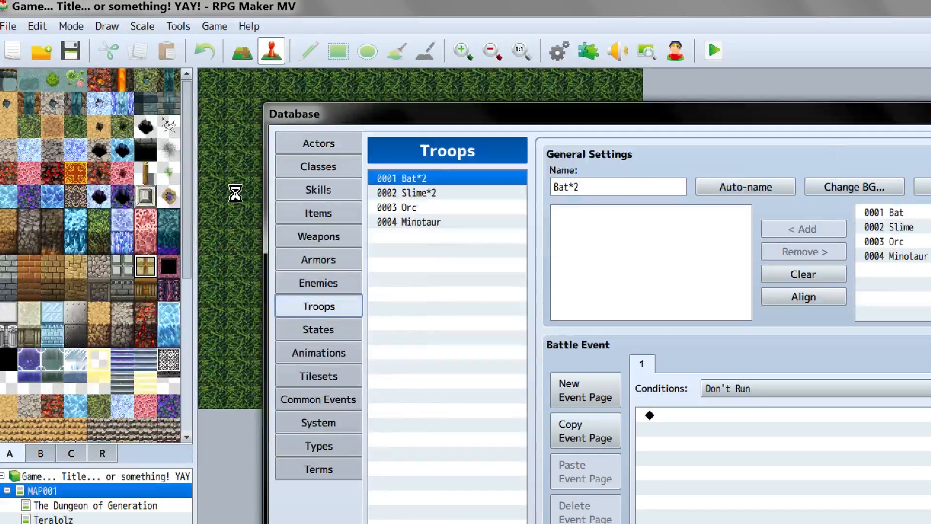
key(e)
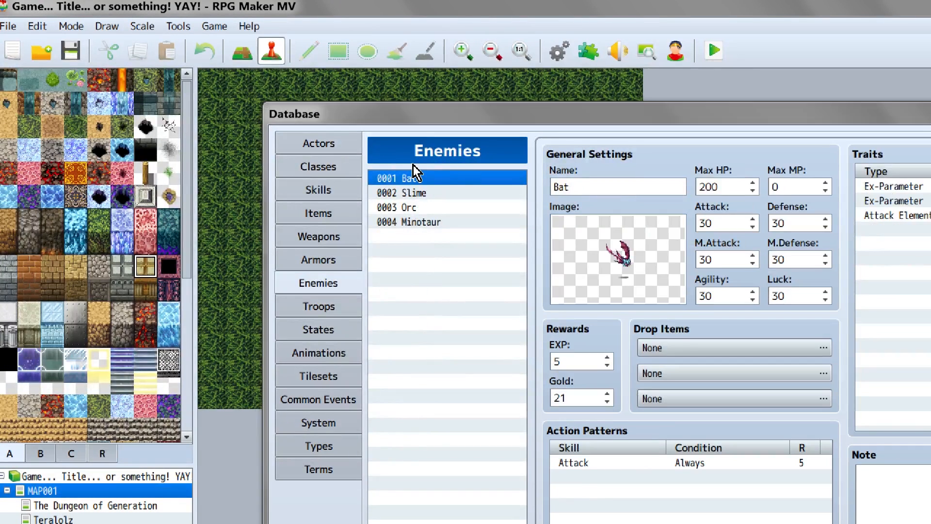
double_click(613, 246)
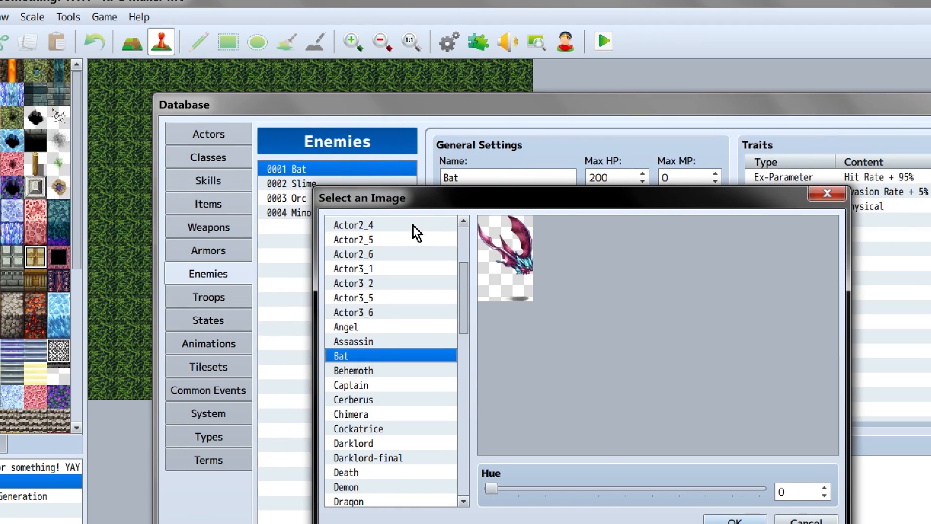
View the enemy battler images in order from Actor1_3 to Actor2_4.
scroll(386, 205, up, 3)
click(363, 167)
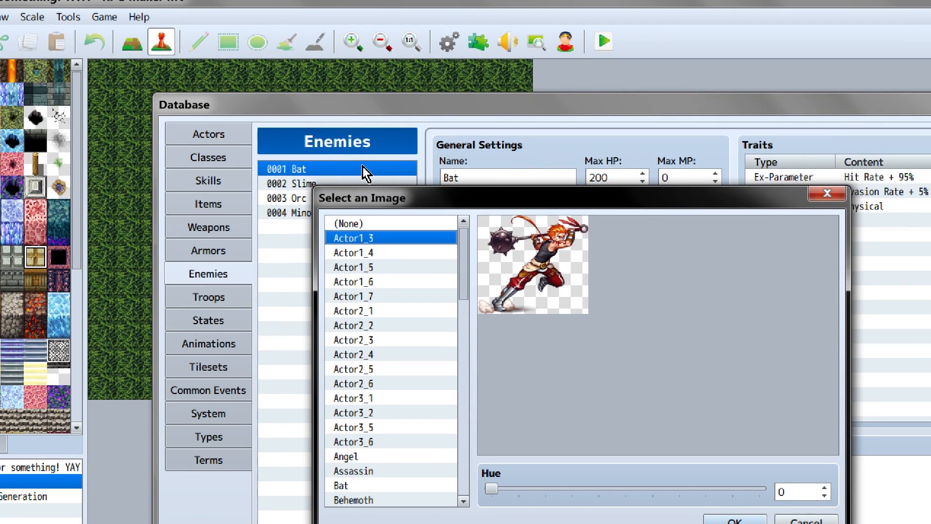
key(Down)
key(Down)
key(Down)
key(Down)
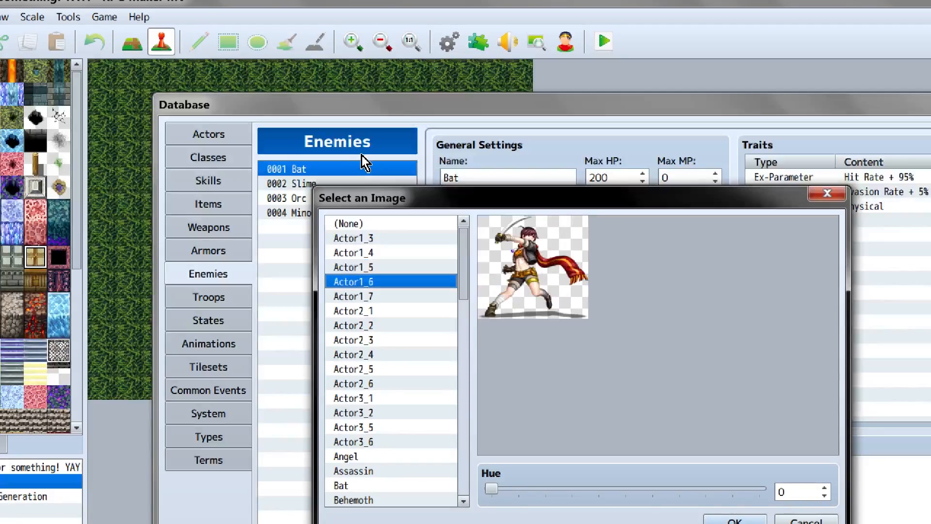
key(Down)
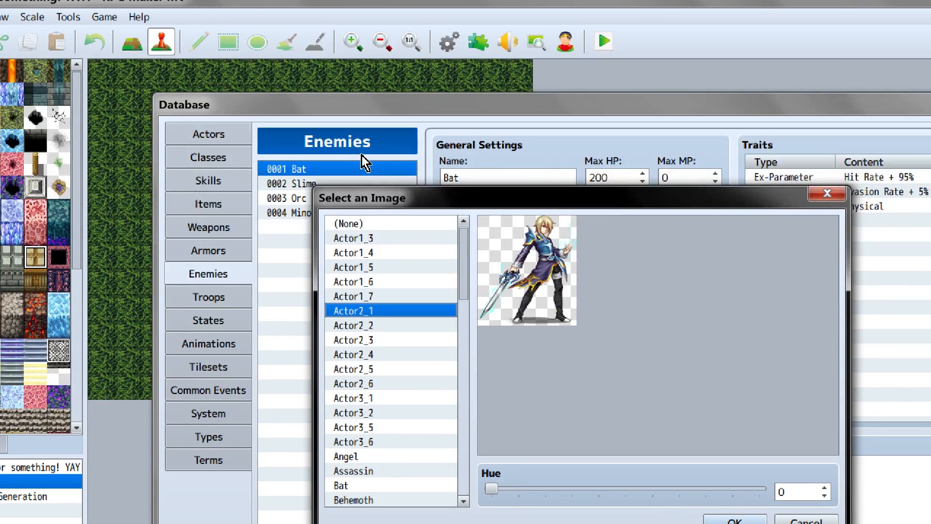
key(Down)
key(Down)
key(Down)
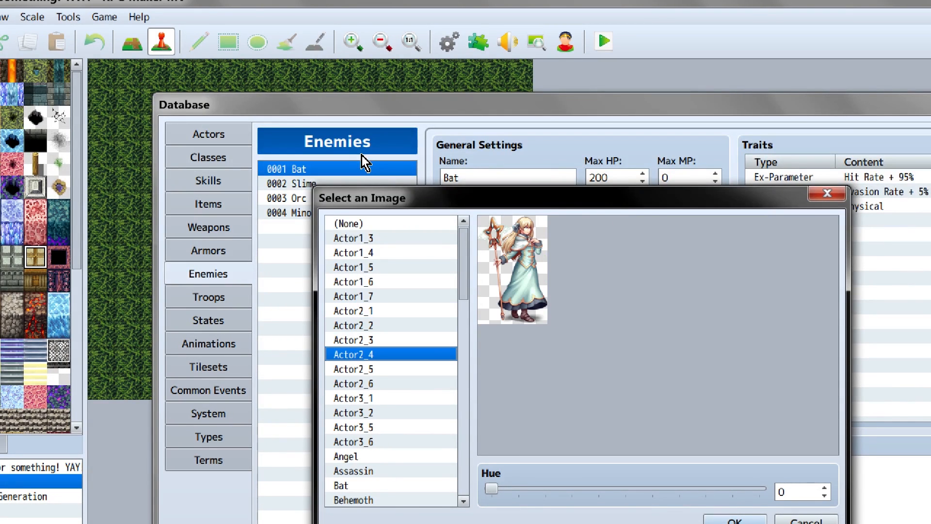
View the enemy battler images in order from Actor2_5 to Actor3_6.
scroll(377, 190, down, 1)
key(Down)
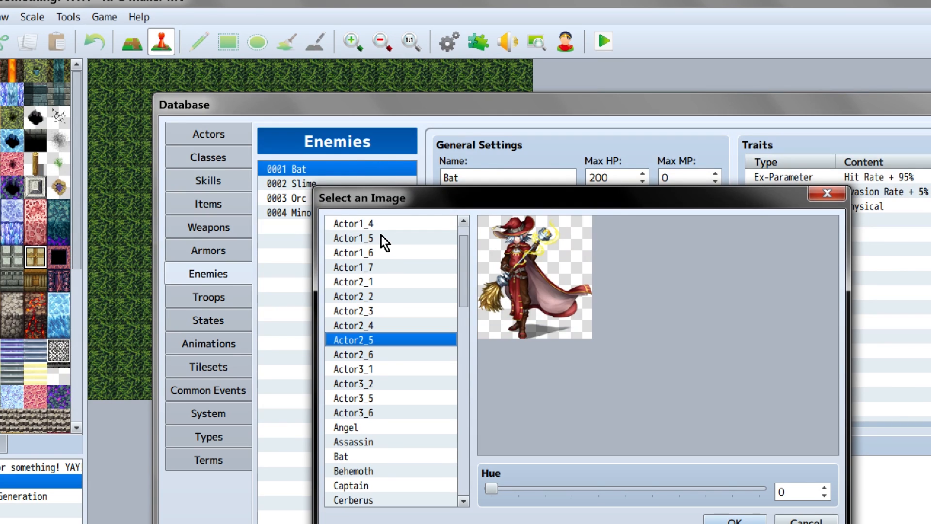
key(Down)
scroll(366, 238, down, 1)
key(Down)
key(Down)
key(Down)
key(Down)
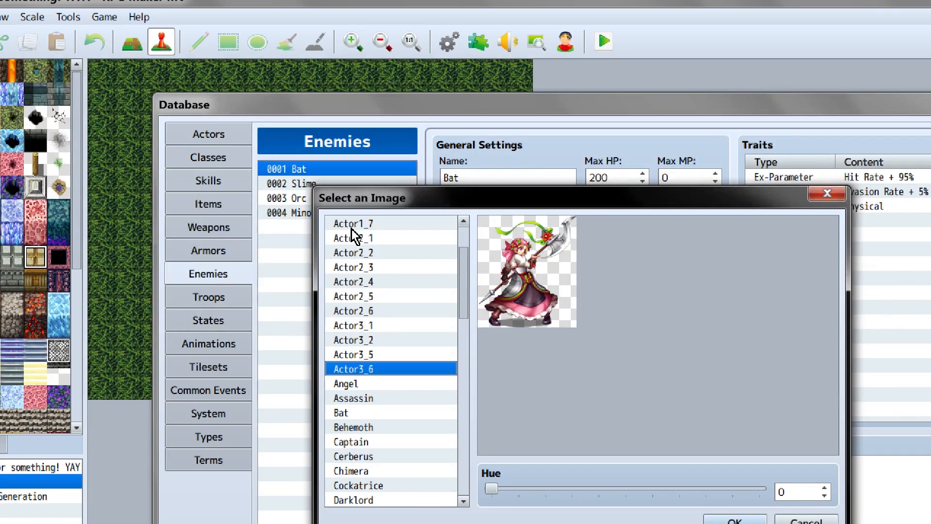
View the Angel, Assassin, Bat and Behemoth battlers, and move the image selection window so that all of it is on screen.
scroll(353, 237, down, 1)
key(Down)
key(Down)
key(Down)
scroll(352, 237, down, 1)
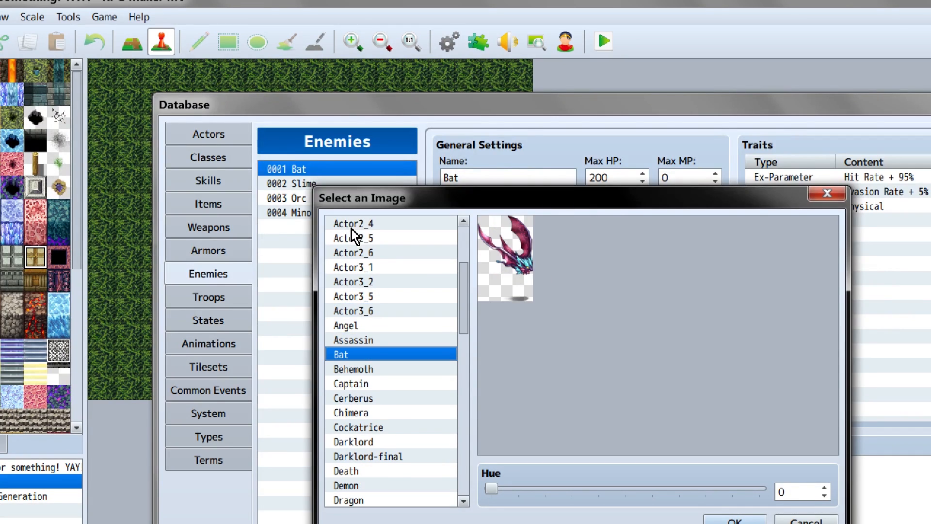
key(Down)
scroll(368, 230, down, 1)
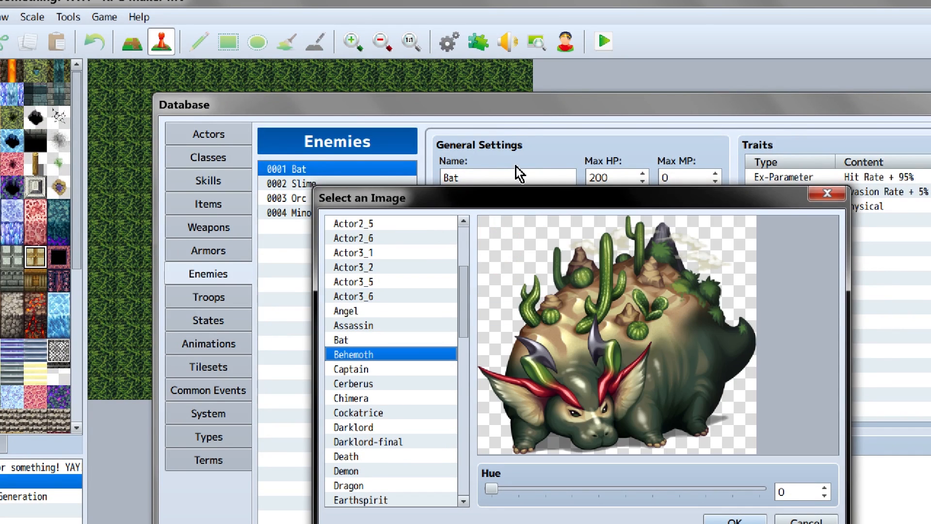
drag(500, 198, 375, 120)
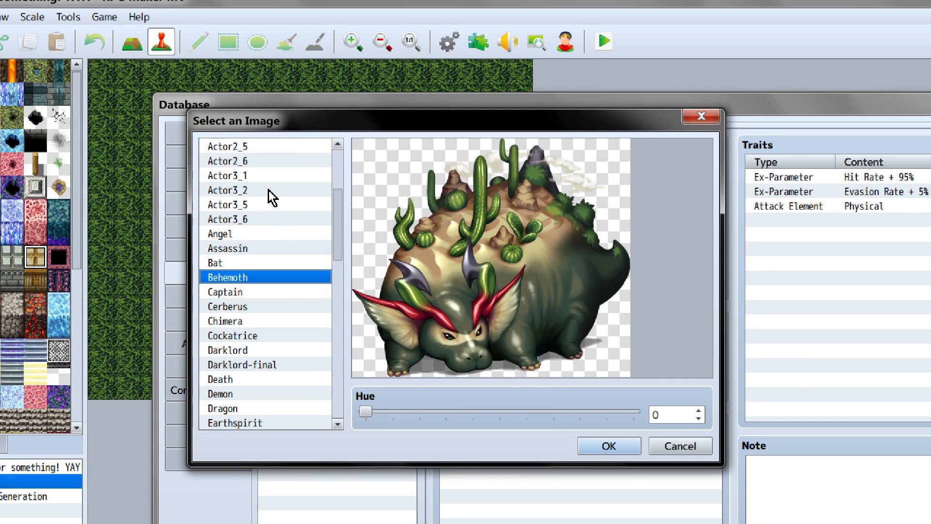
View the battler images in order from Captain to Death, including Cerberus, Chimera and Cockatrice.
key(Down)
key(Down)
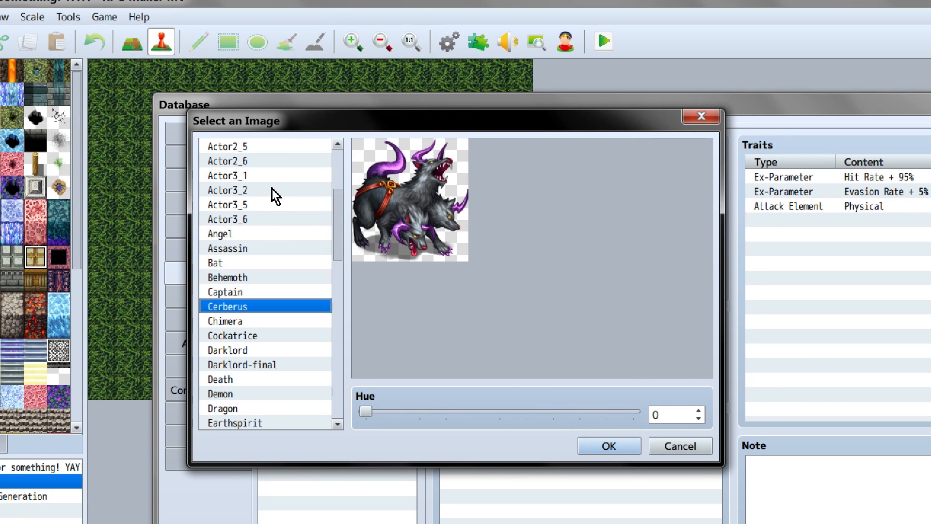
key(Down)
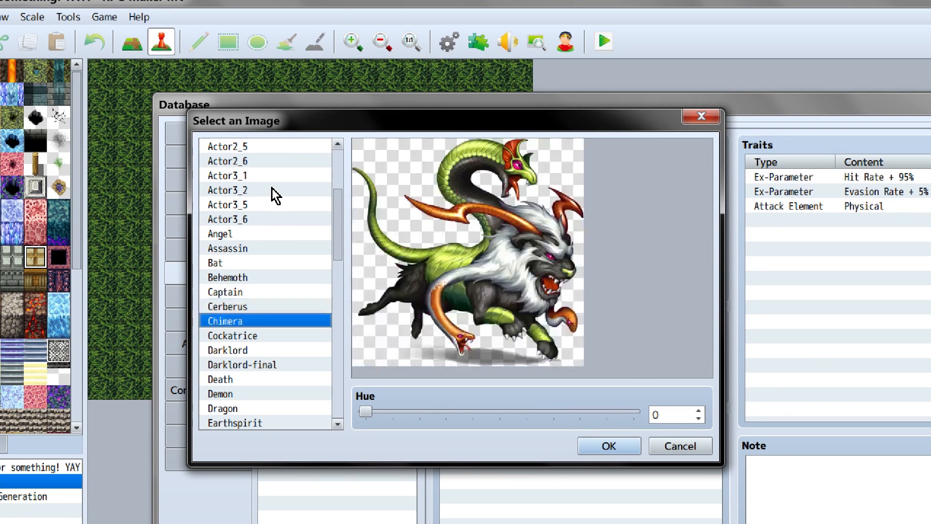
key(Down)
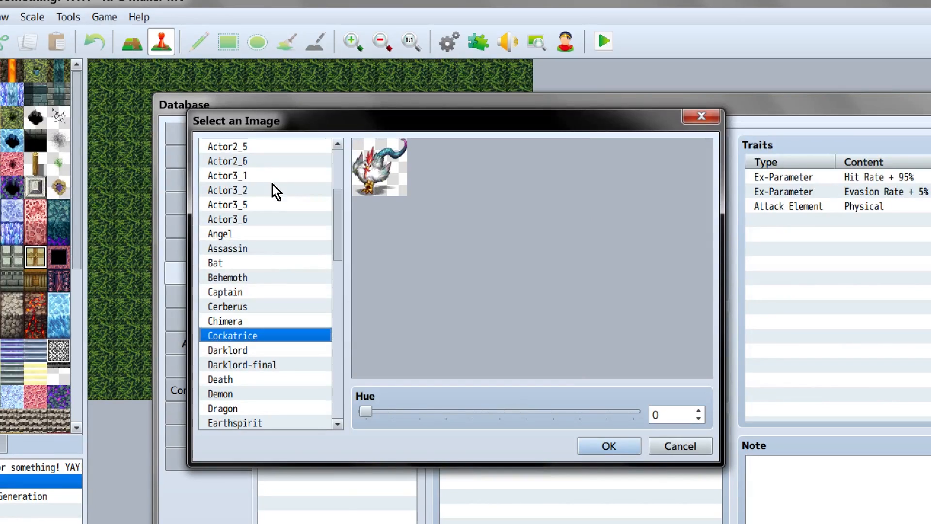
key(Down)
key(Down)
key(Down)
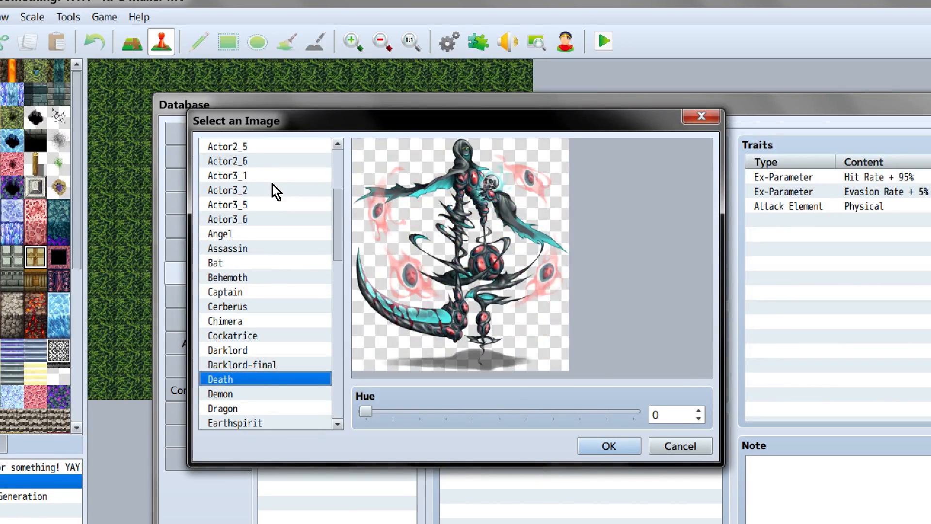
Return to the Darklord-final battler and examine its oversized image.
key(Up)
scroll(276, 191, down, 2)
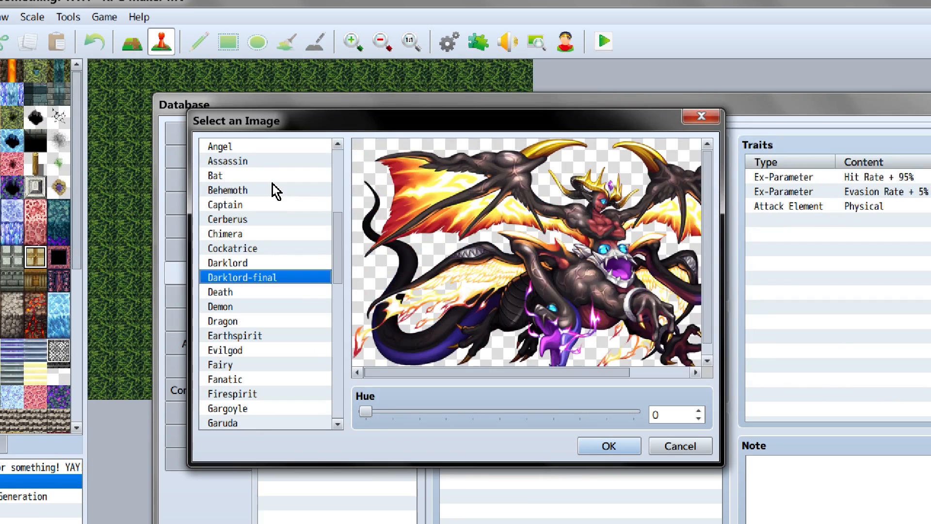
scroll(479, 173, down, 1)
scroll(479, 172, up, 1)
View the Death, Demon, Dragon and Earthspirit battler images.
key(Down)
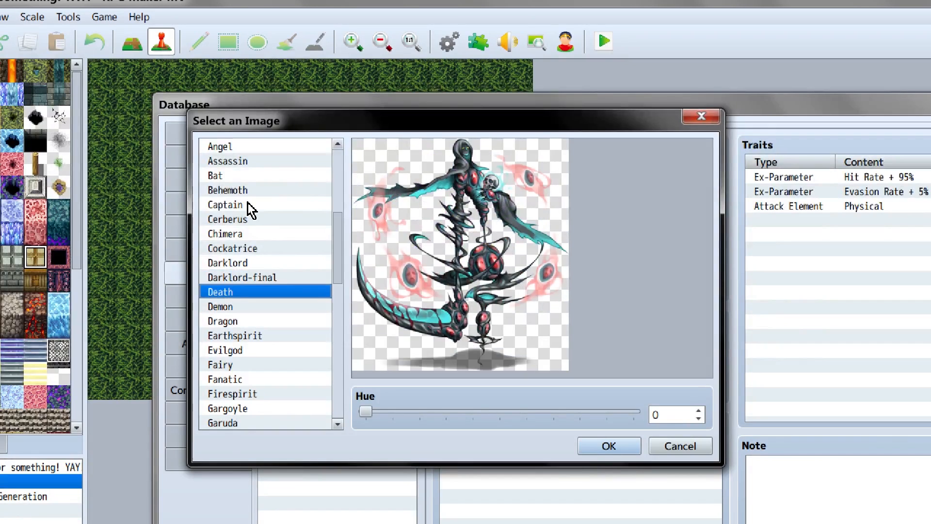
key(Down)
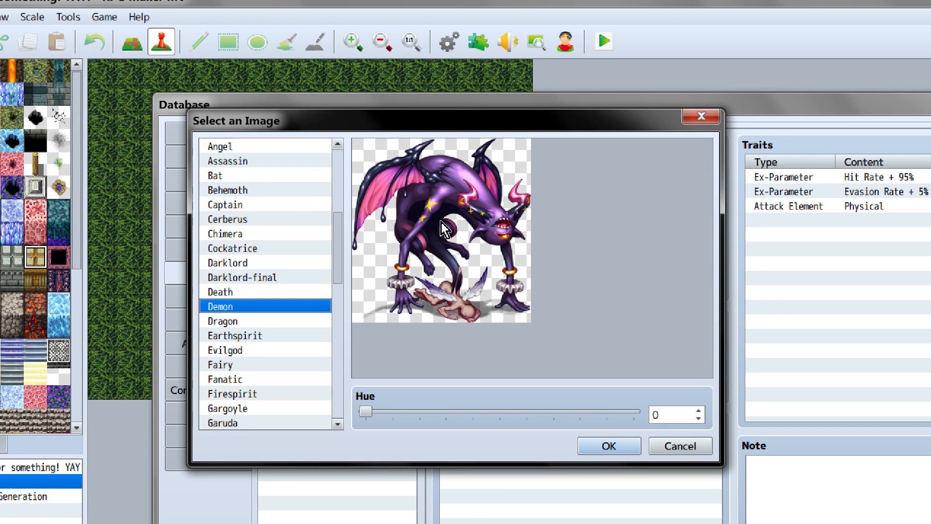
key(Down)
key(Down)
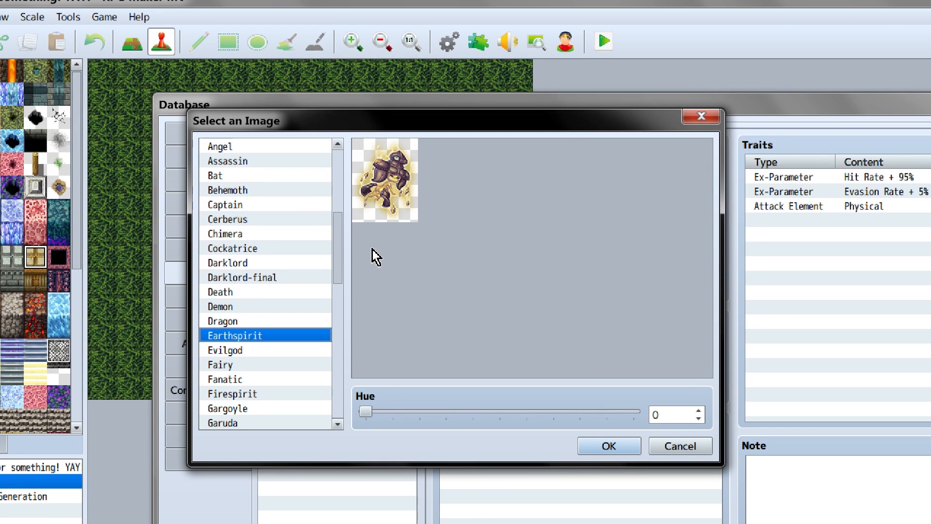
Examine the whole Evilgod battler image, including its upper, lower and right-hand parts.
key(Down)
scroll(416, 238, down, 1)
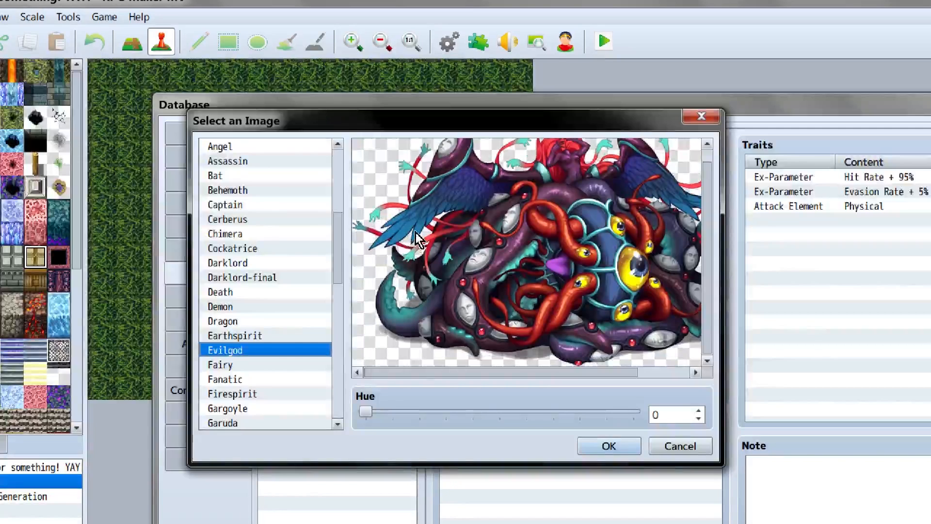
key(Down)
key(Up)
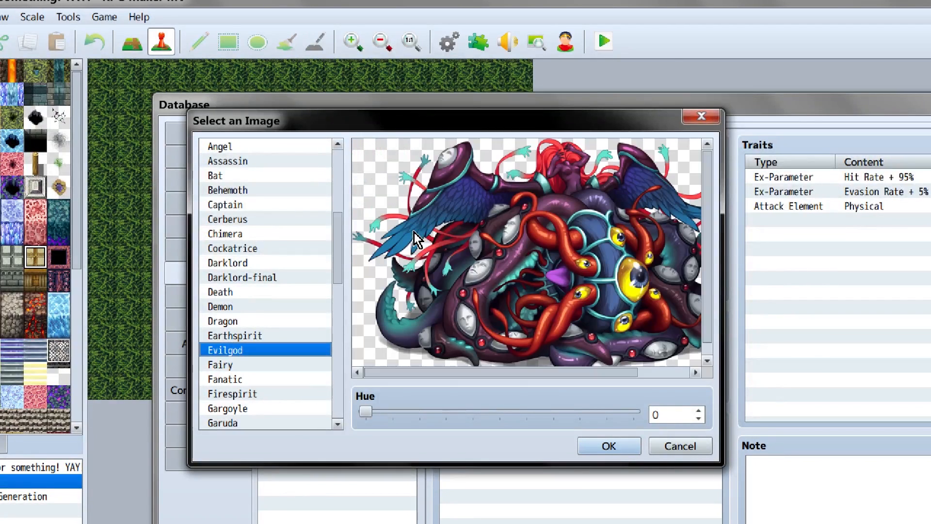
scroll(416, 237, down, 1)
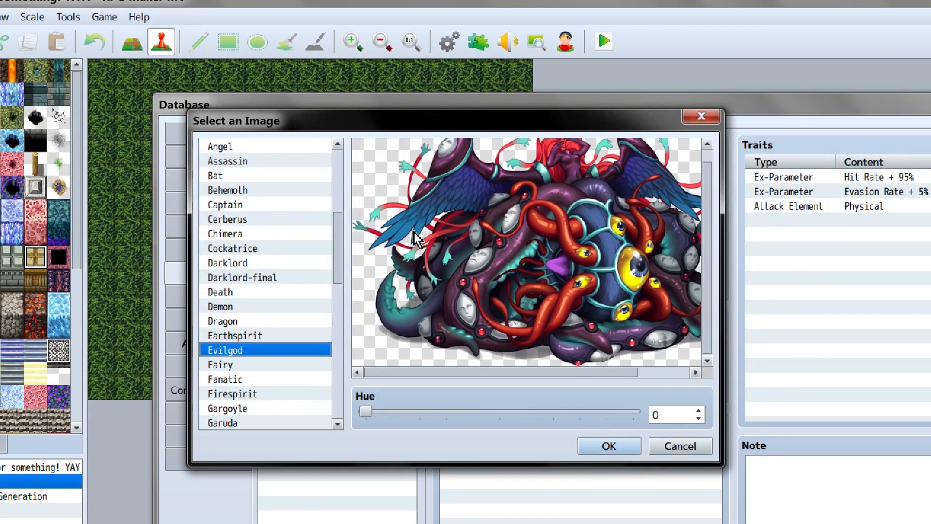
scroll(470, 256, right, 3)
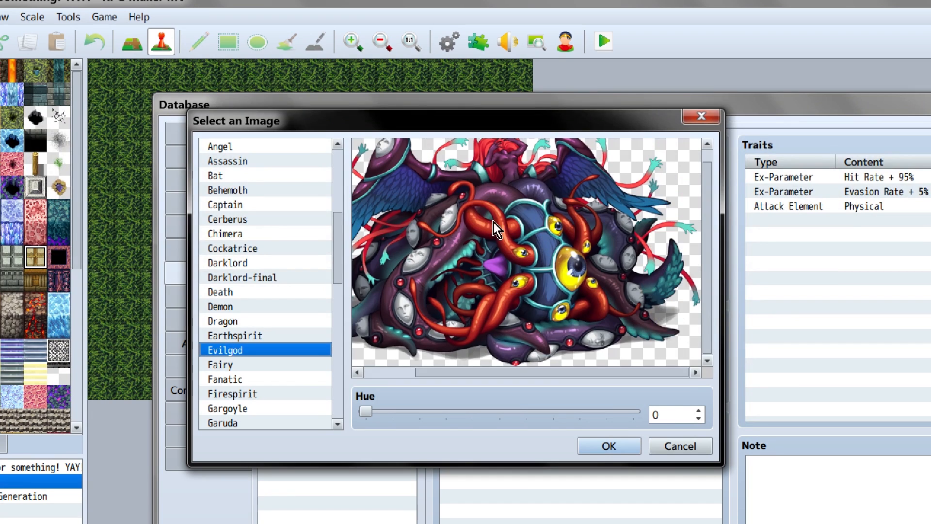
scroll(451, 187, up, 1)
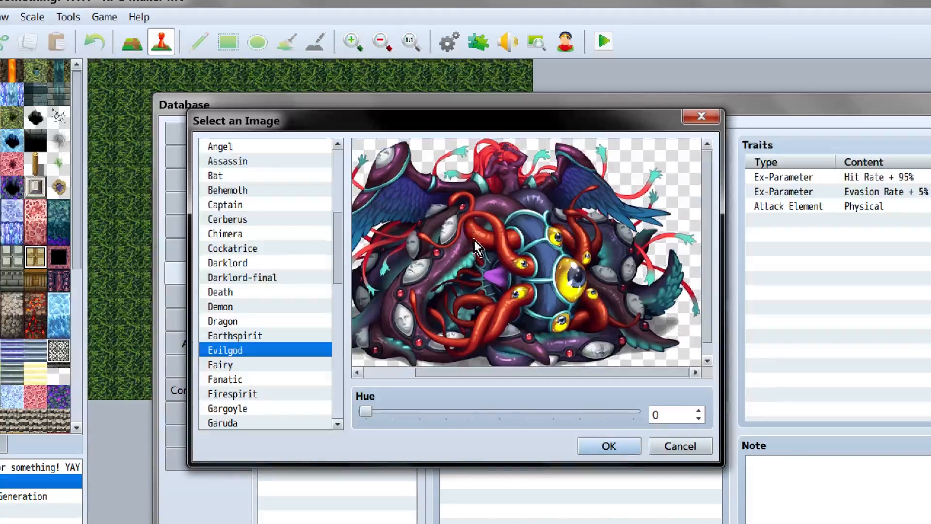
scroll(235, 253, up, 2)
scroll(281, 274, down, 2)
Try shifting the Evilgod image's hue, and view the Fairy and Fanatic battler images.
drag(366, 411, 385, 412)
drag(333, 279, 274, 277)
key(Down)
key(Down)
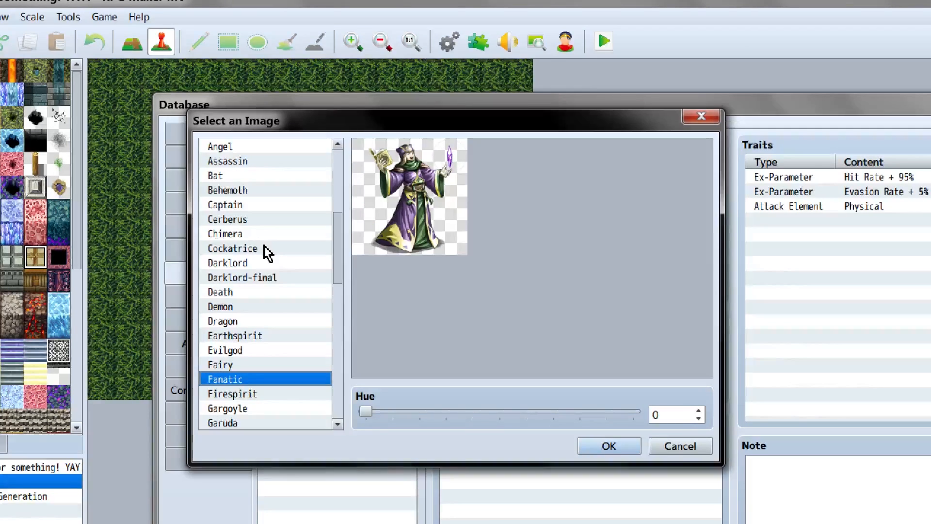
View the Firespirit, Gargoyle, Garuda and Gazer battler images.
key(Down)
key(Down)
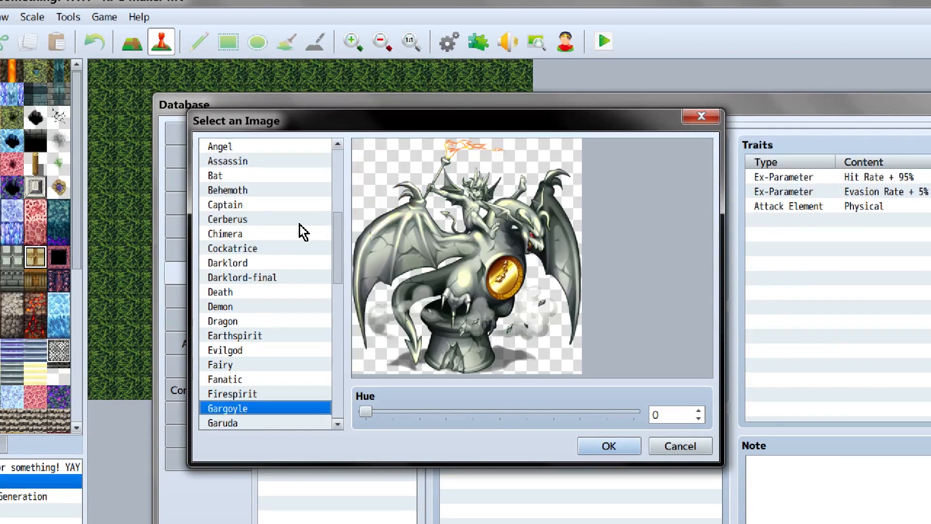
scroll(302, 233, down, 1)
key(Down)
key(Down)
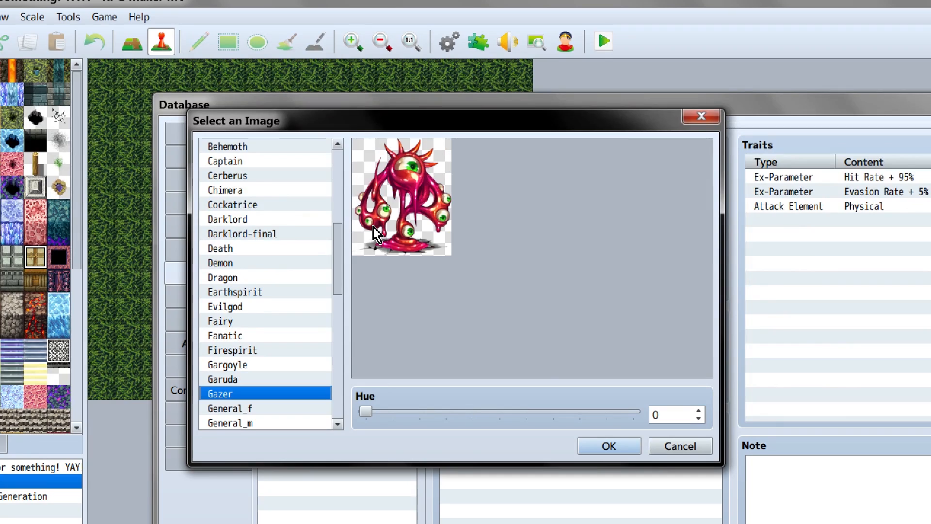
View the General_f, General_m and Ghost battler images, returning once to General_m for comparison.
key(Down)
key(Down)
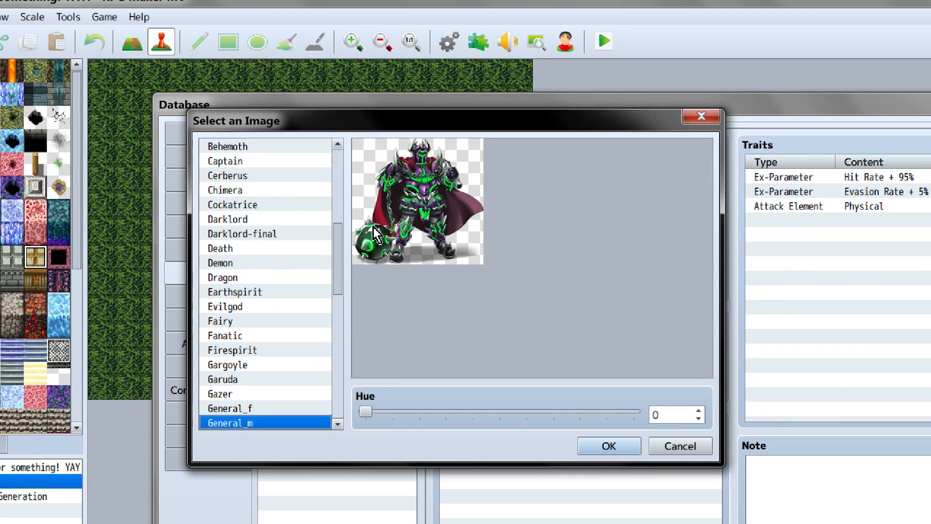
key(Down)
key(Up)
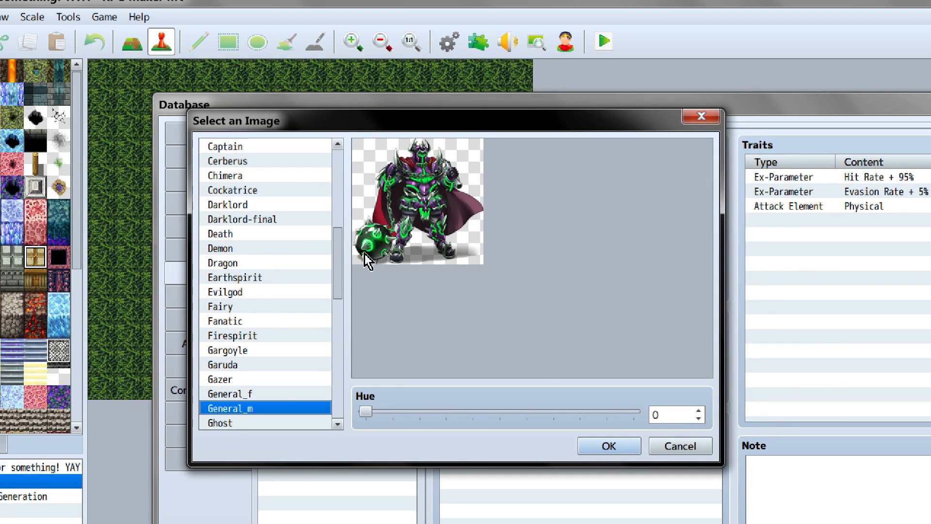
key(Down)
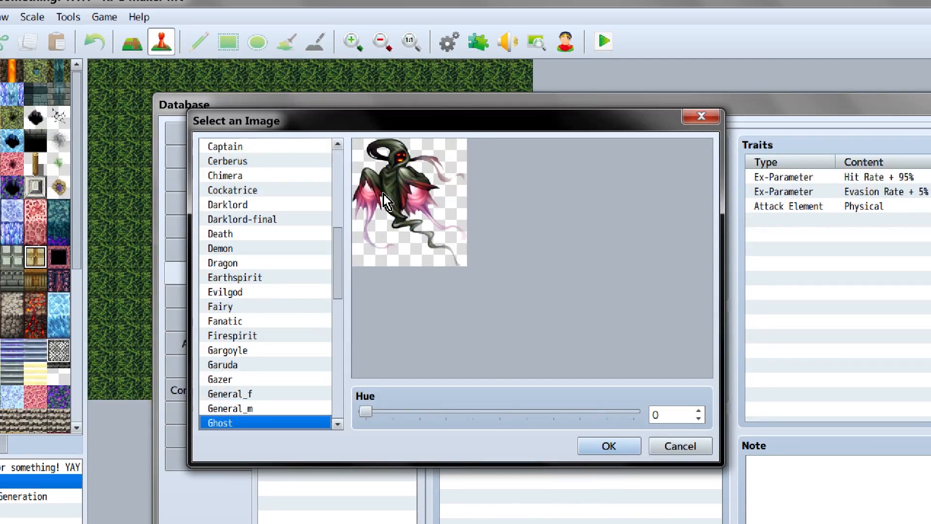
View the God battler image and skim the remaining battler names through Zombie.
key(Down)
scroll(268, 236, down, 1)
scroll(268, 237, down, 10)
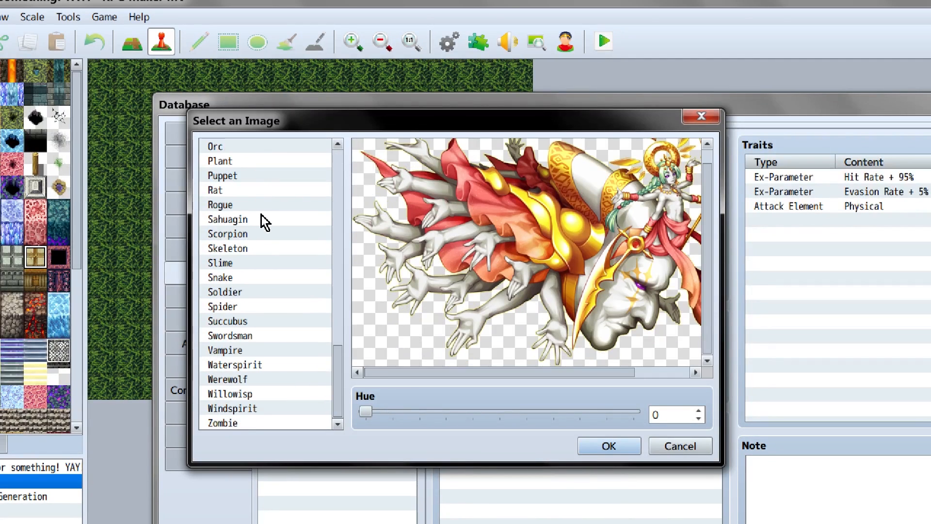
scroll(264, 212, up, 6)
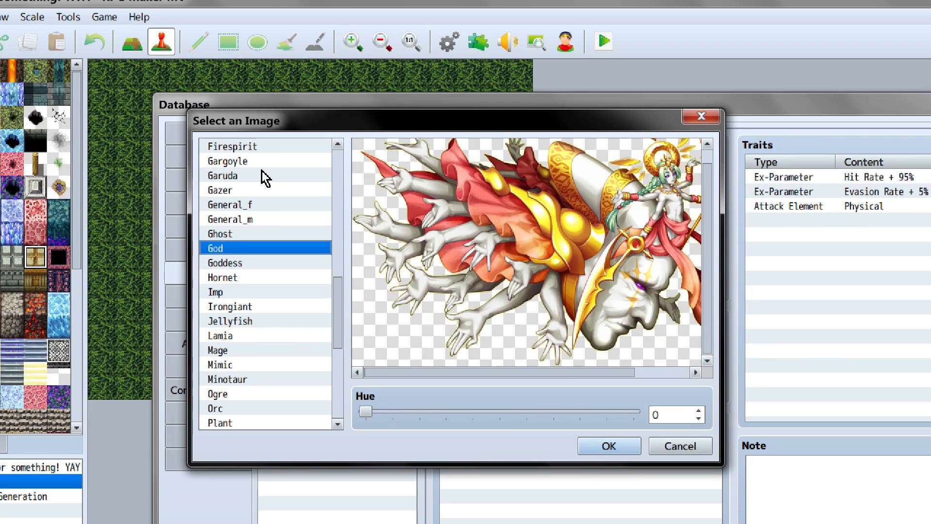
View the Goddess, Hornet, Imp, Irongiant, Jellyfish and Lamia battler images.
key(Down)
key(Down)
key(Down)
key(Down)
key(Down)
key(Down)
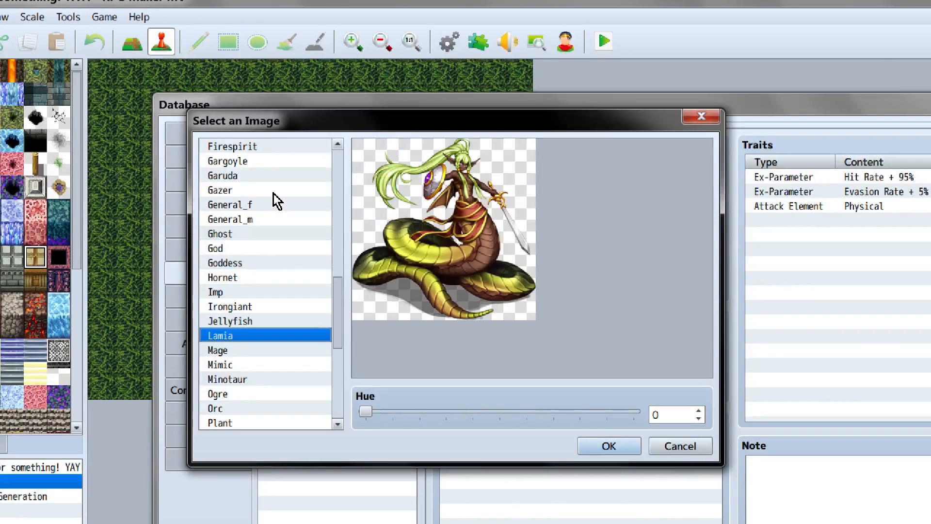
View the Mage, Mimic, Minotaur and Ogre battler images.
key(Down)
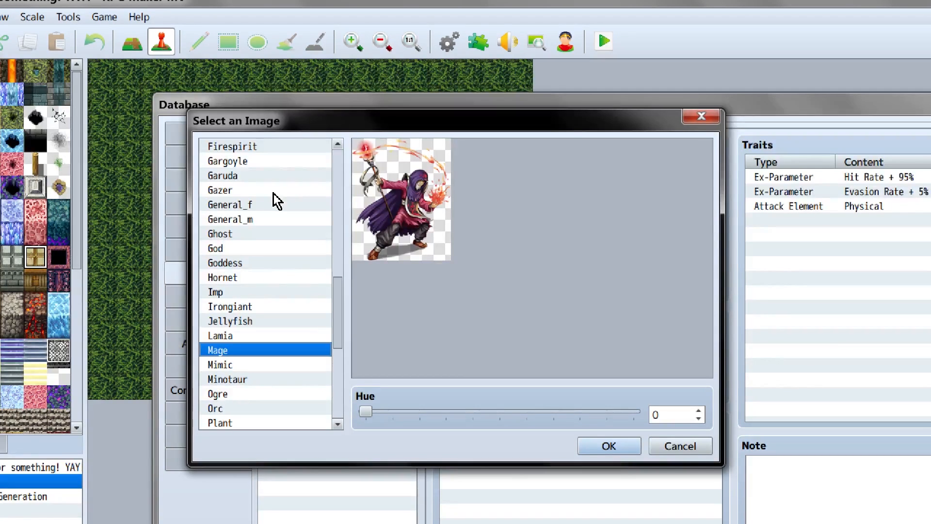
key(Down)
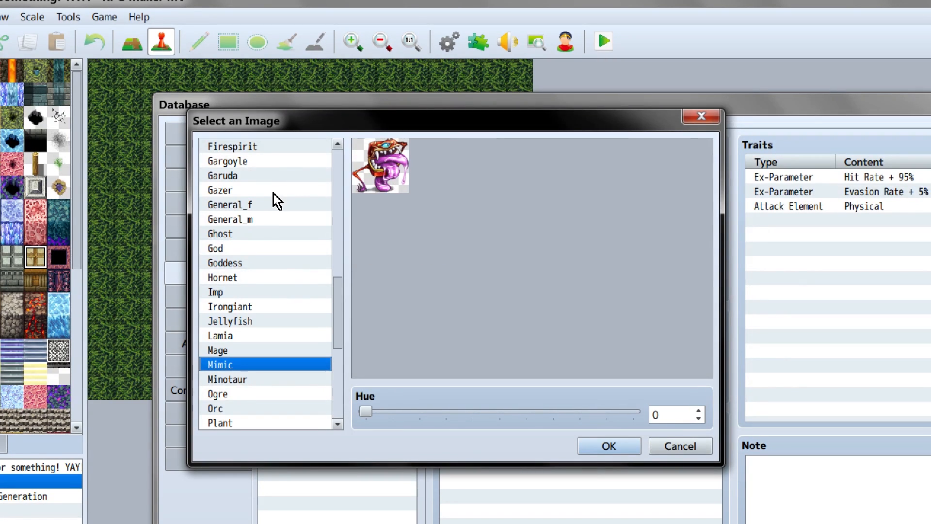
key(Down)
scroll(275, 219, down, 4)
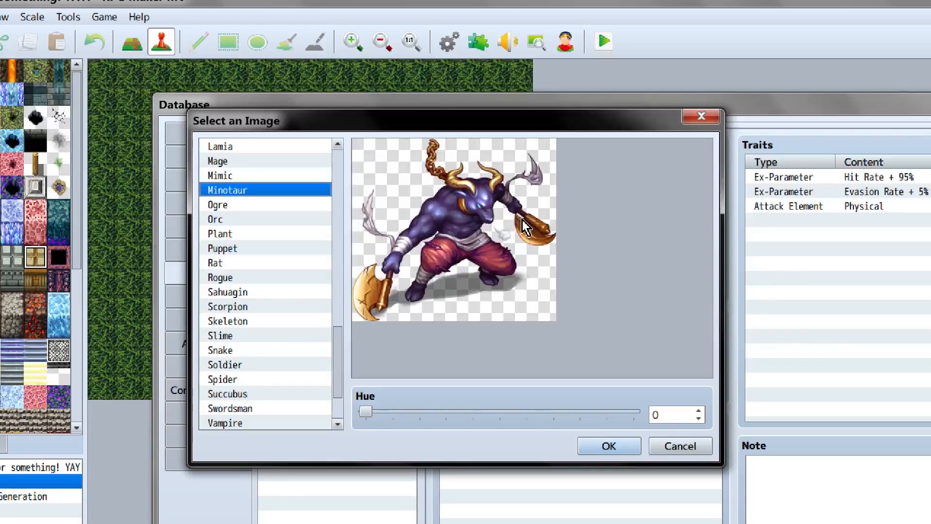
scroll(395, 191, down, 2)
scroll(257, 187, up, 3)
key(Up)
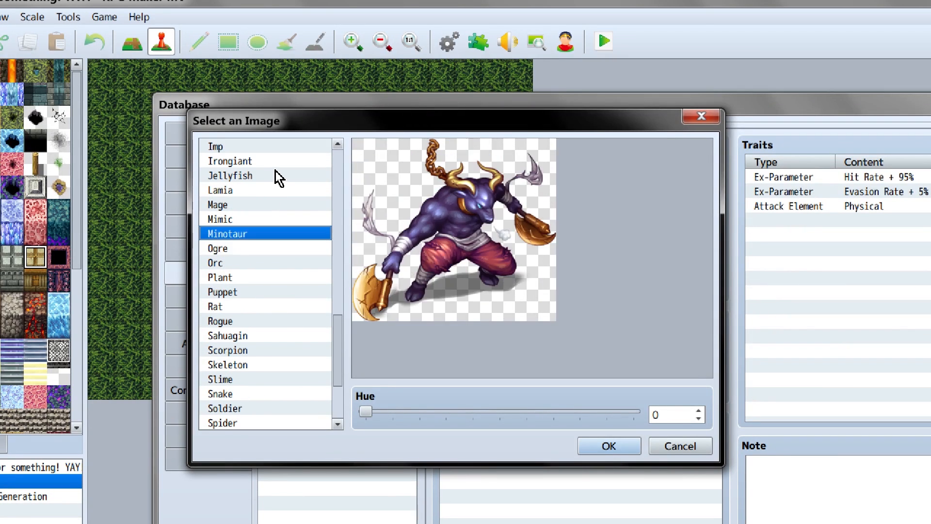
key(Down)
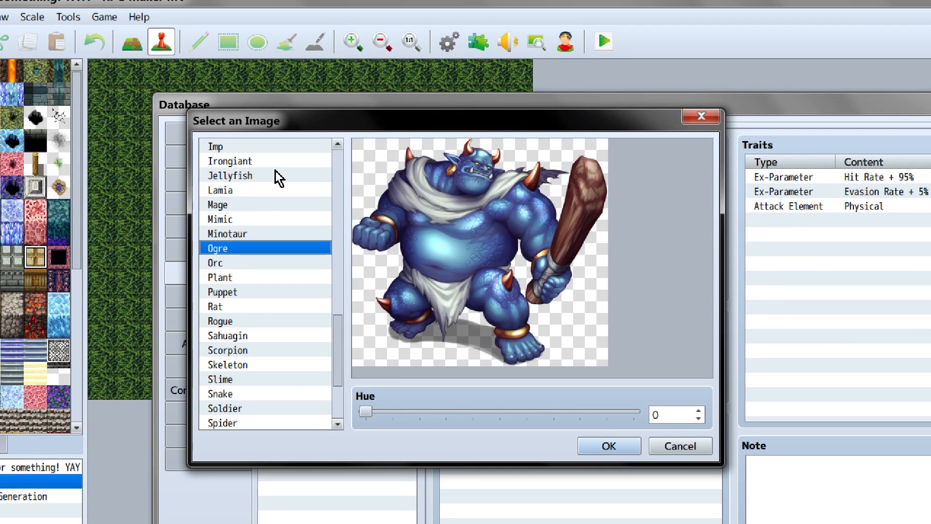
View the Orc, Plant and Puppet battler images.
scroll(276, 172, down, 1)
key(Down)
key(Down)
key(Down)
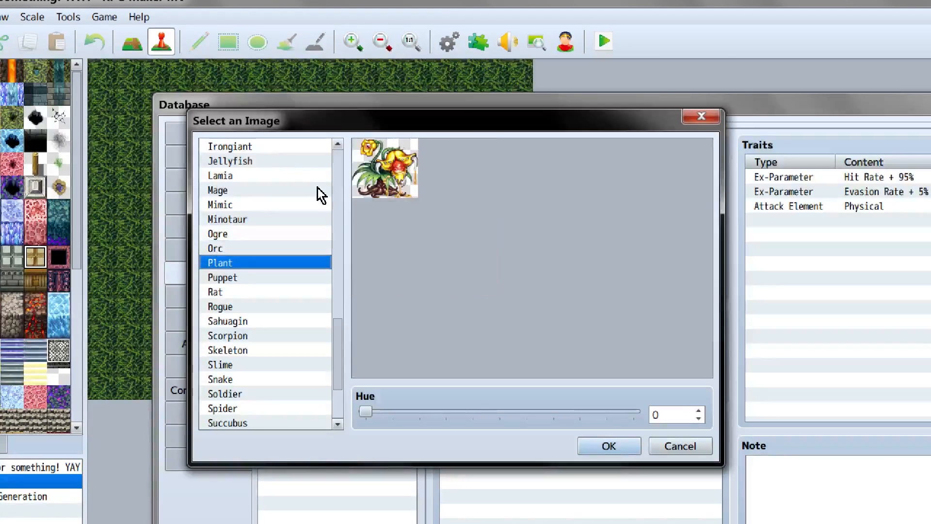
key(Down)
key(Up)
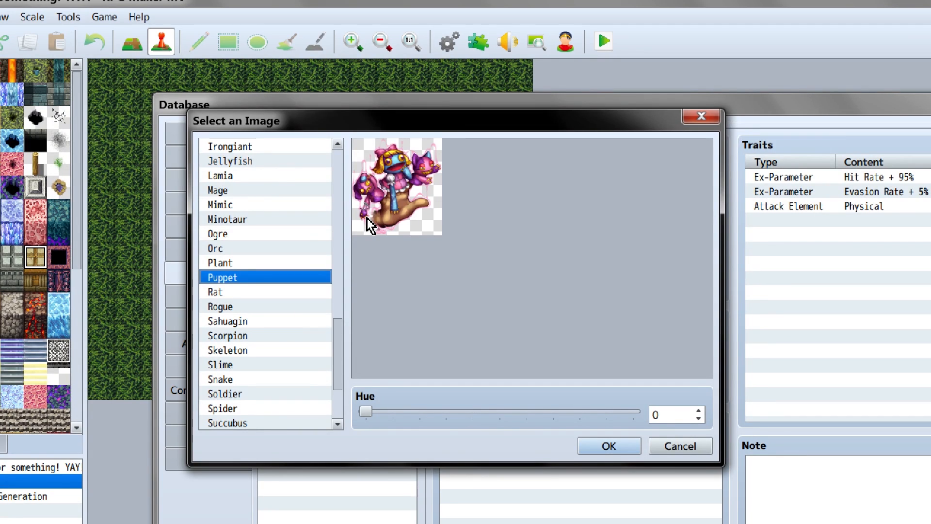
View the Rat, Rogue, Sahuagin, Scorpion and Skeleton battler images.
key(Down)
key(Up)
key(Down)
key(Down)
key(Down)
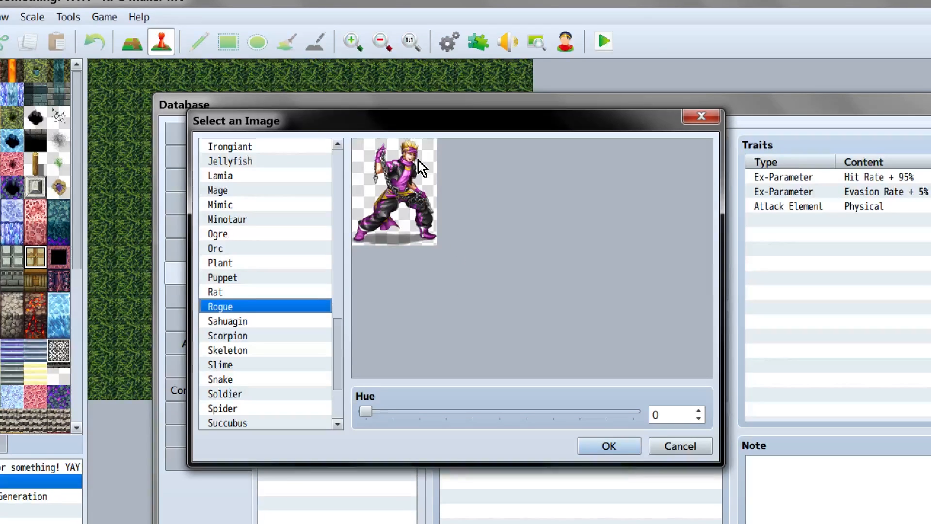
key(Down)
key(Down)
key(Down)
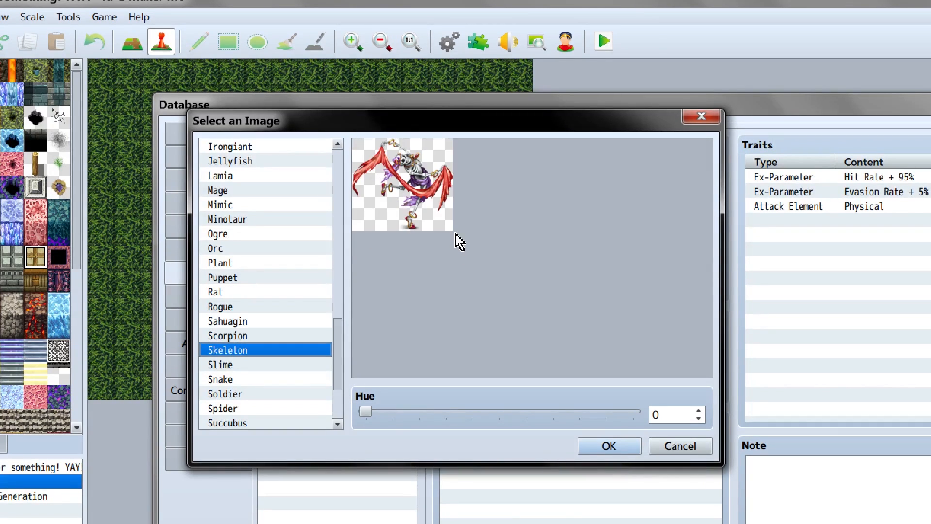
View the Slime, Snake, Soldier, Spider and Succubus battler images.
key(Down)
key(Down)
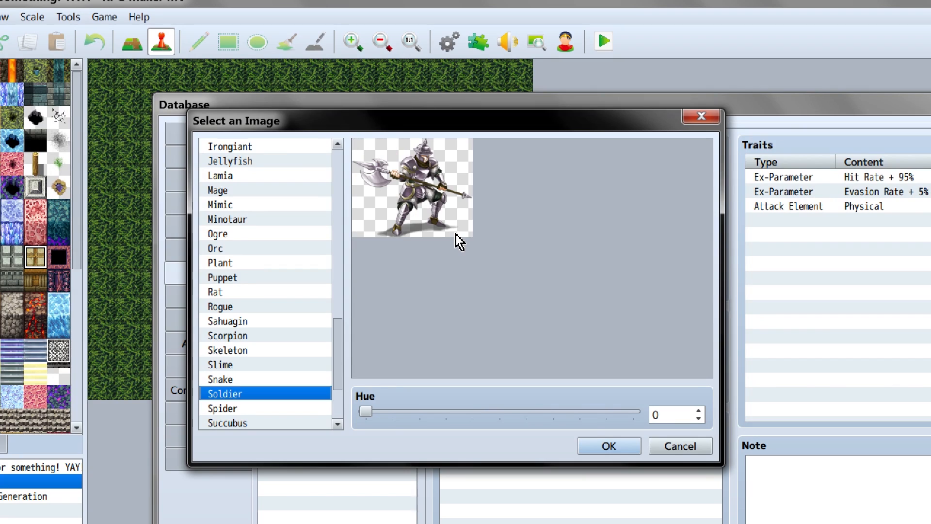
scroll(257, 216, down, 3)
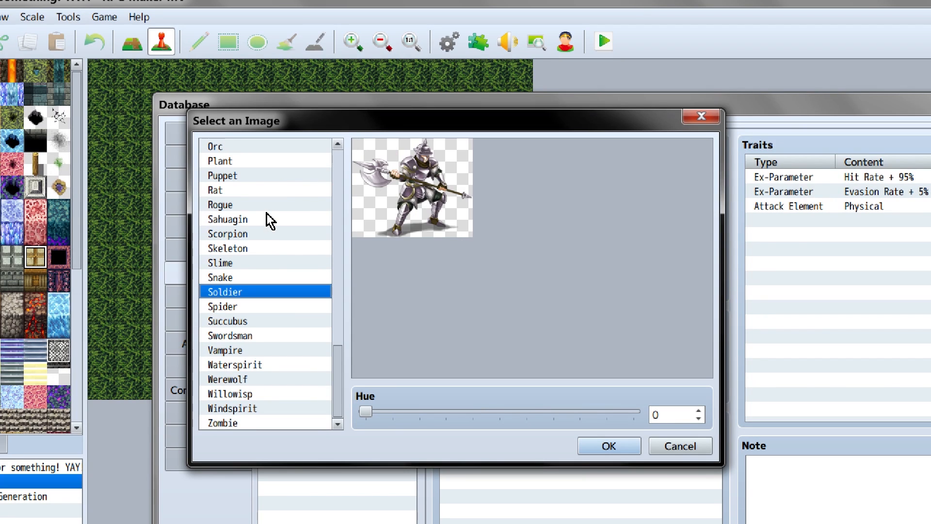
key(Down)
key(Down)
key(Up)
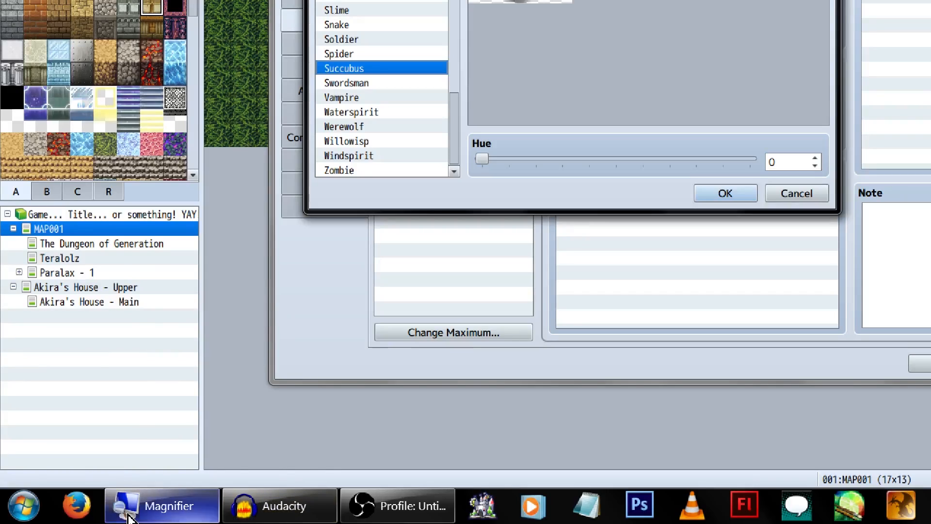
Switch to Magnifier and set the screen magnification one level above 150%.
click(128, 515)
click(66, 279)
click(67, 279)
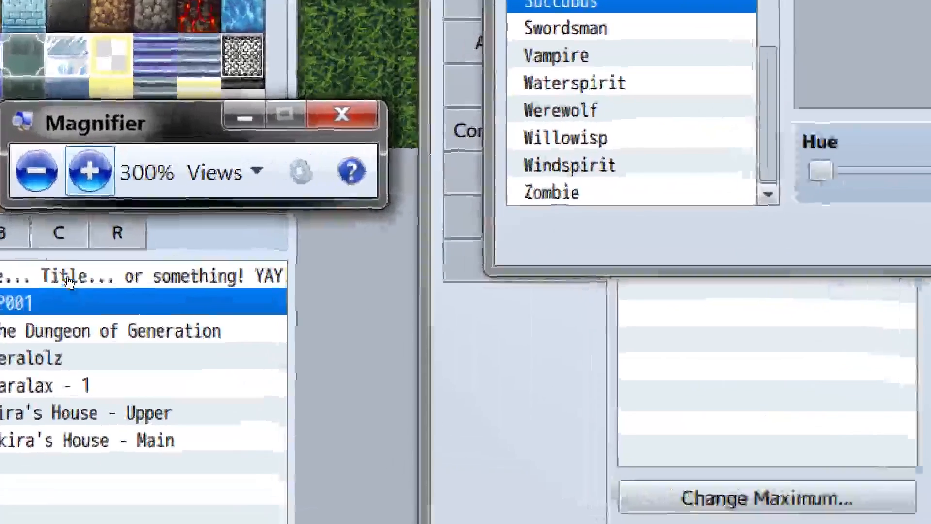
click(67, 279)
click(493, 33)
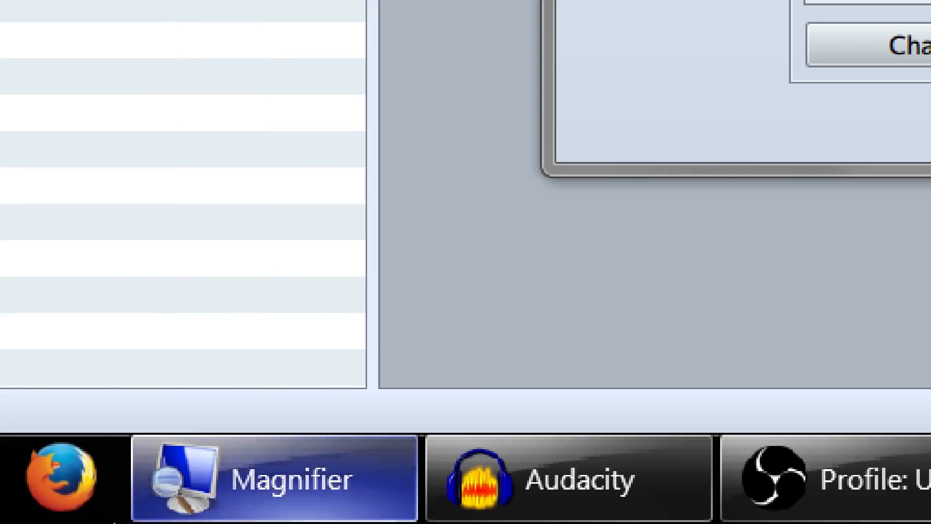
click(194, 478)
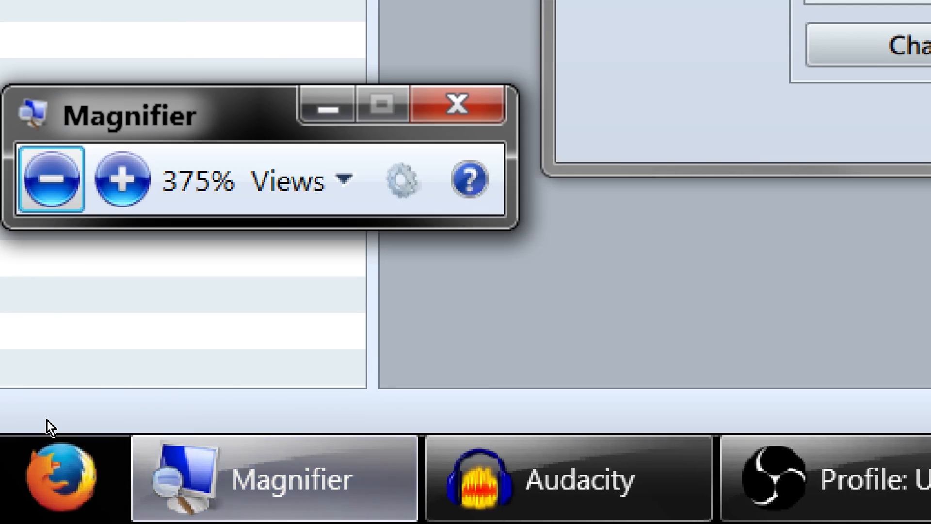
click(52, 179)
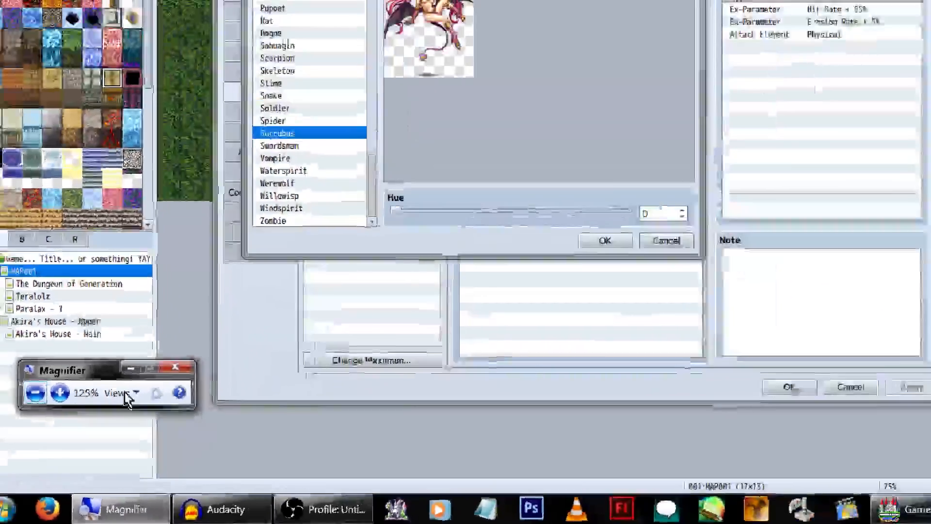
click(59, 395)
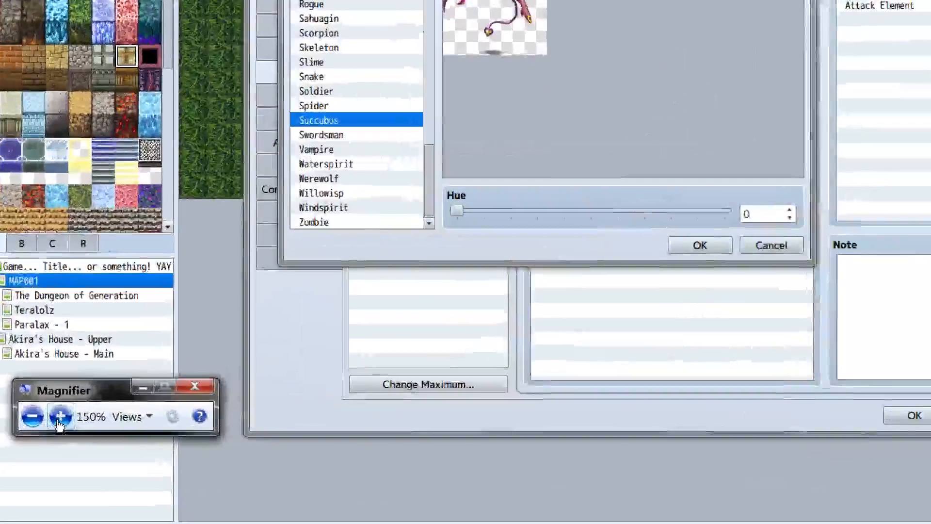
click(58, 417)
View the remaining battler images from Swordsman and Vampire through Windspirit and Zombie.
key(Down)
key(Down)
key(Down)
key(Down)
key(Down)
key(Down)
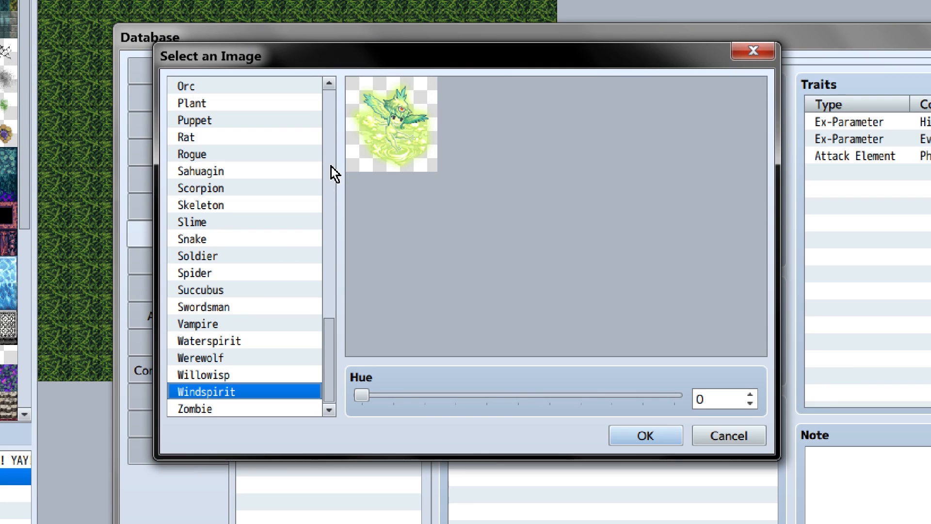
key(Down)
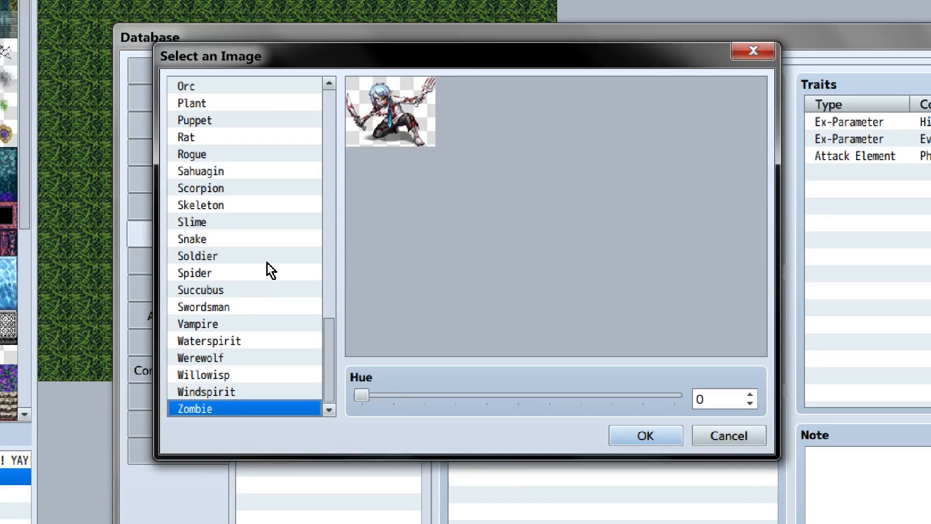
Look again at the Willowisp, Windspirit and Zombie battlers, and leave the image selection without changing the Bat enemy.
key(Up)
key(Up)
key(Down)
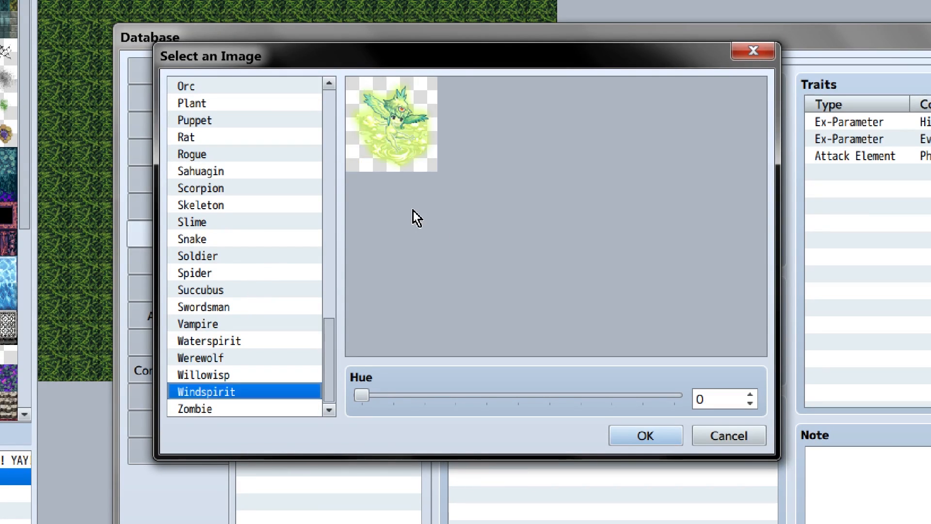
key(Down)
key(Escape)
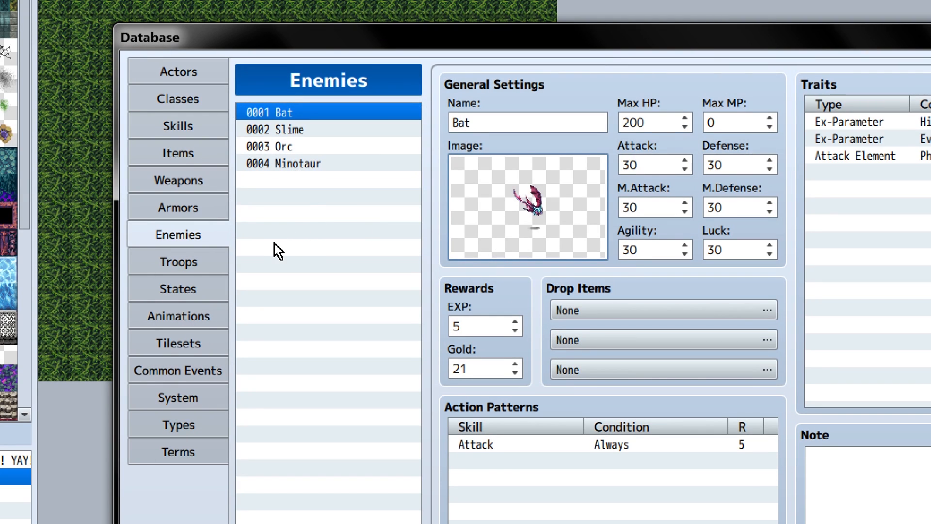
Open the image selection for the Overworld tileset in the database and view the Dungeon_A1 sheet.
click(194, 343)
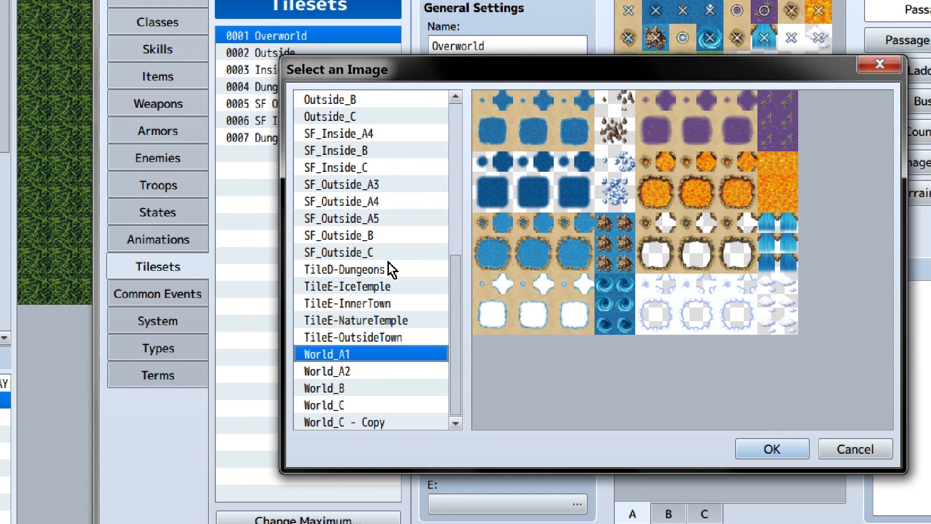
scroll(392, 242, up, 6)
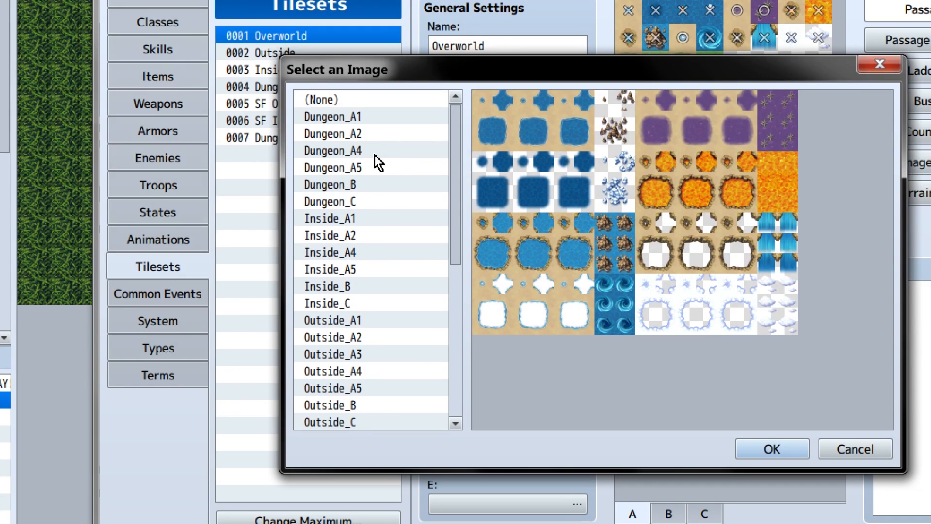
key(Down)
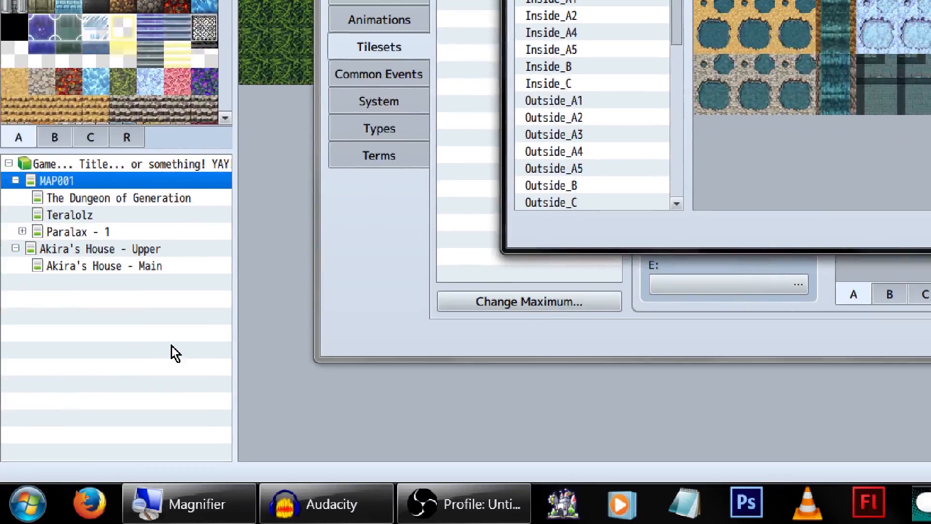
click(72, 383)
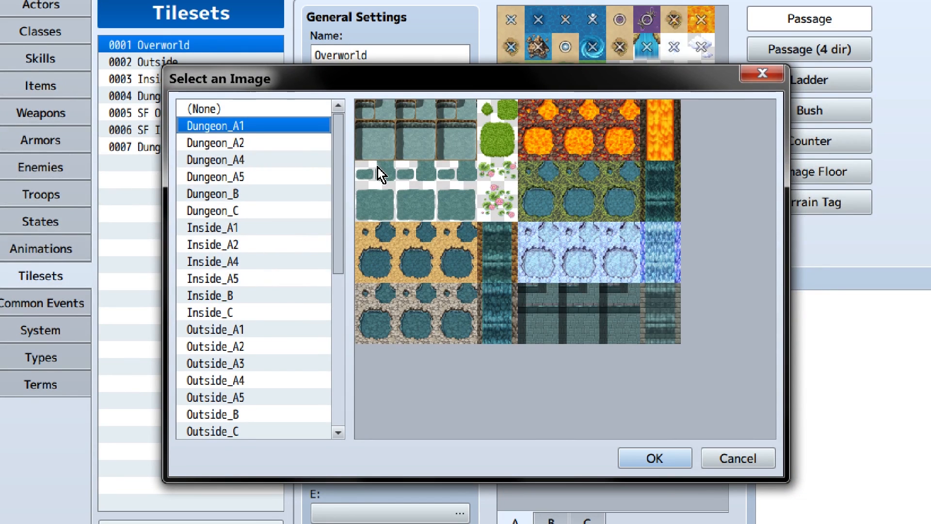
View the Dungeon_A2, Dungeon_A4 and Dungeon_A5 tileset sheets.
key(Down)
key(Down)
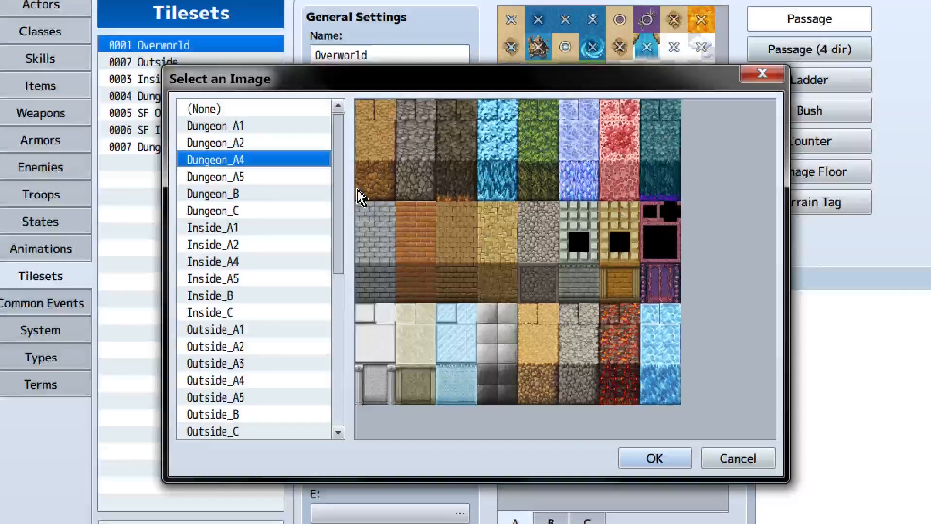
key(Down)
key(Down)
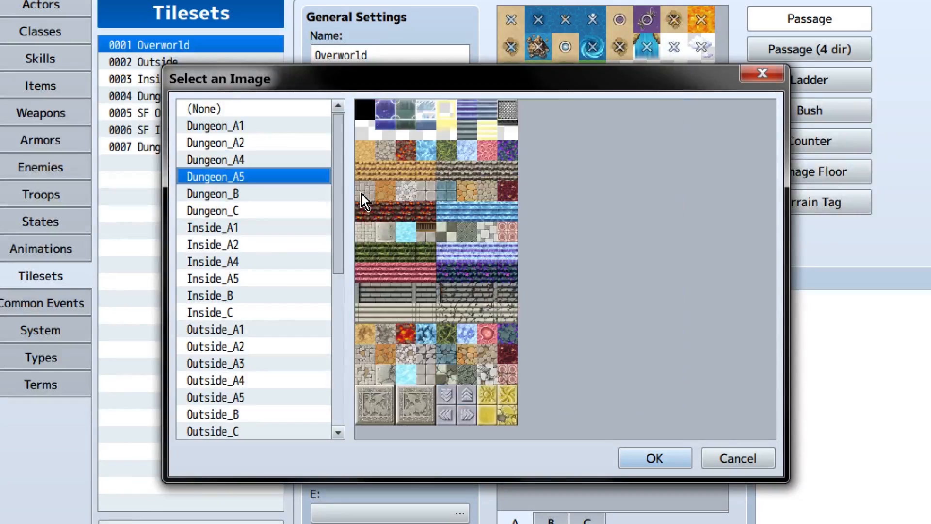
View the Dungeon_B and Dungeon_C tileset sheets and the Inside sheets from Inside_A1 through Inside_C.
key(Down)
key(Down)
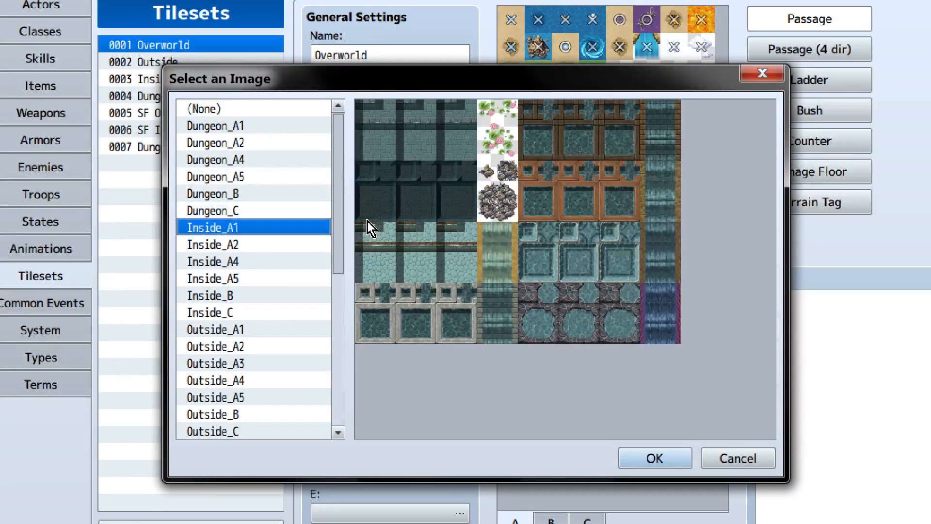
key(Down)
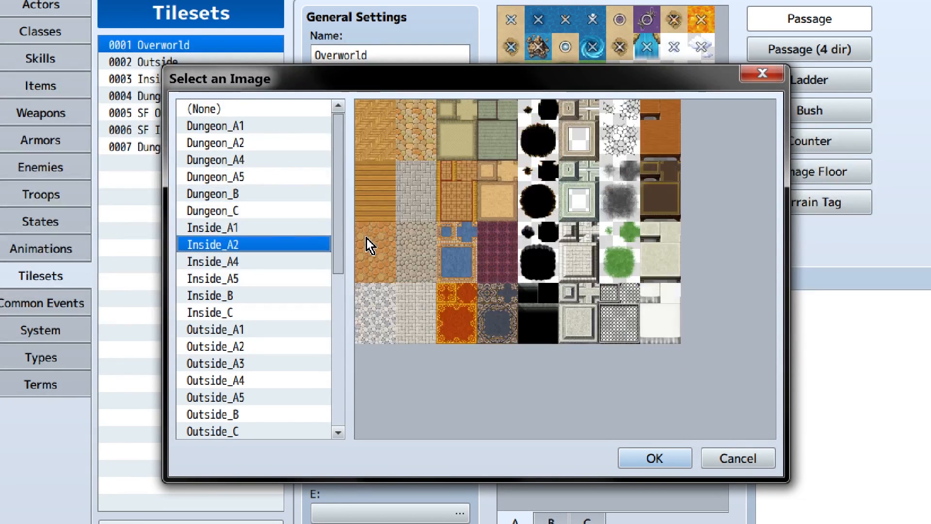
key(Down)
key(Down)
key(Down)
key(Down)
View the Outside tileset sheets from Outside_A1 through Outside_C.
key(Down)
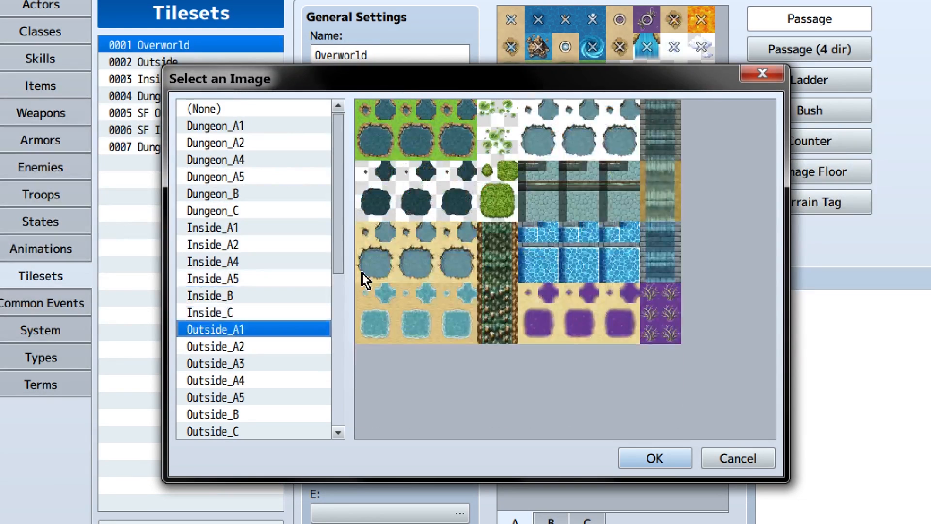
key(Down)
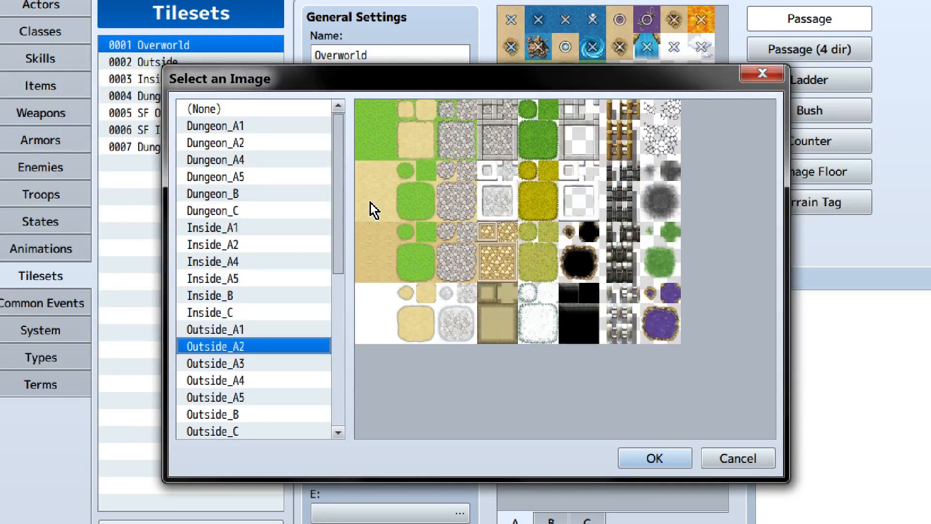
key(Down)
key(Down)
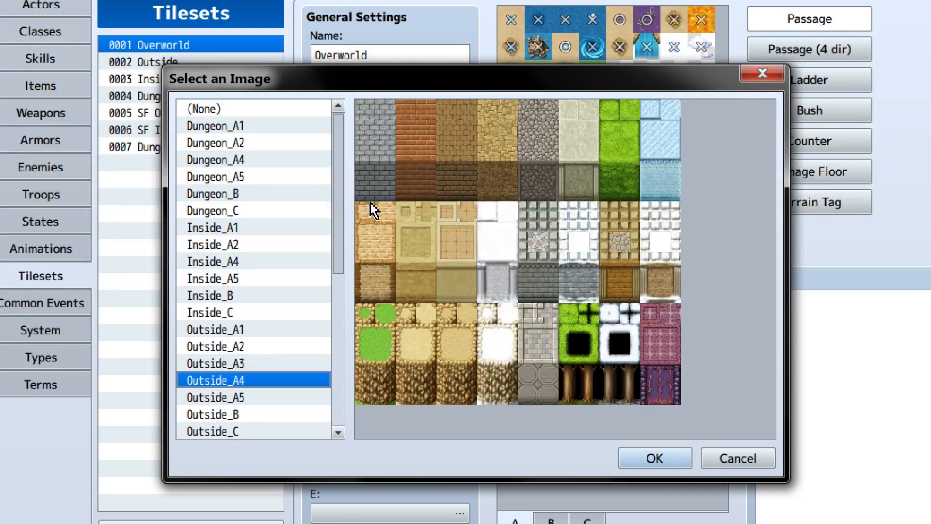
key(Down)
key(Down)
key(Down)
View the science-fiction tileset sheets from SF_Inside_A4 through SF_Outside_C.
key(Down)
key(Down)
key(Down)
key(Down)
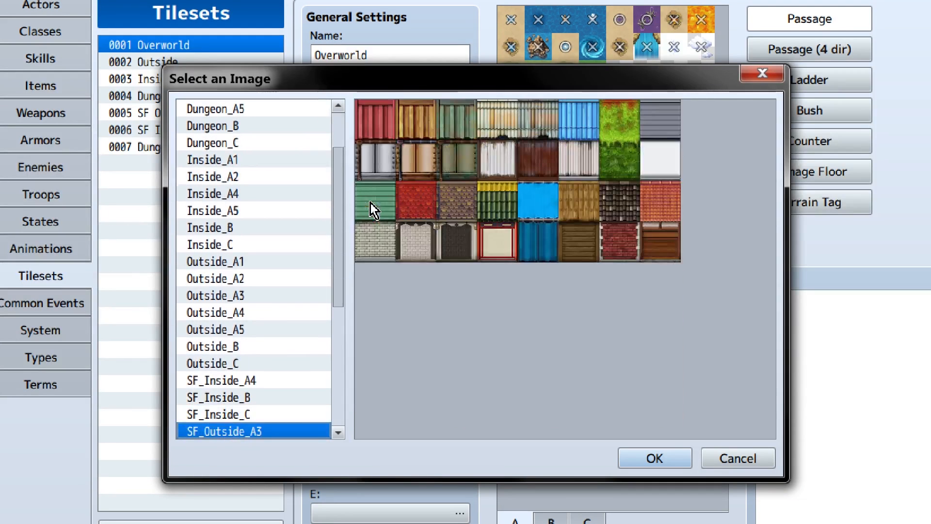
key(Down)
scroll(315, 284, down, 5)
key(Down)
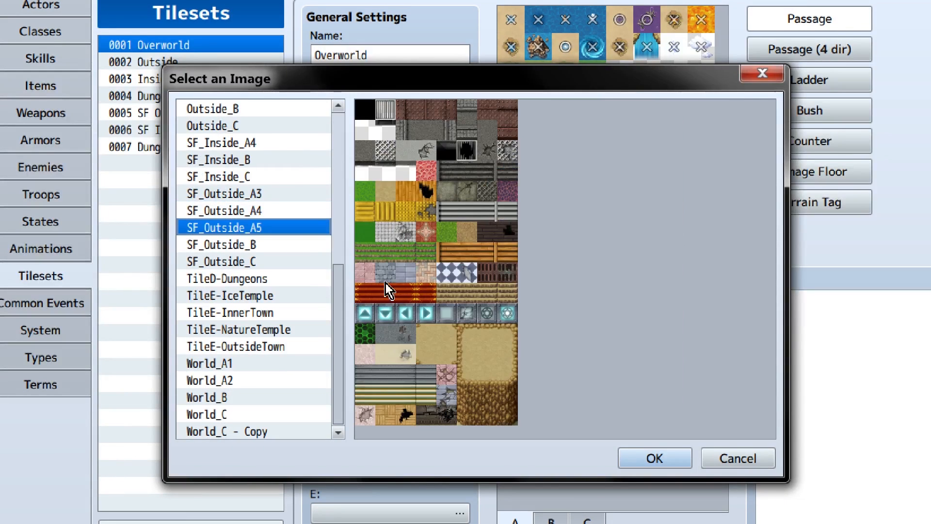
key(Down)
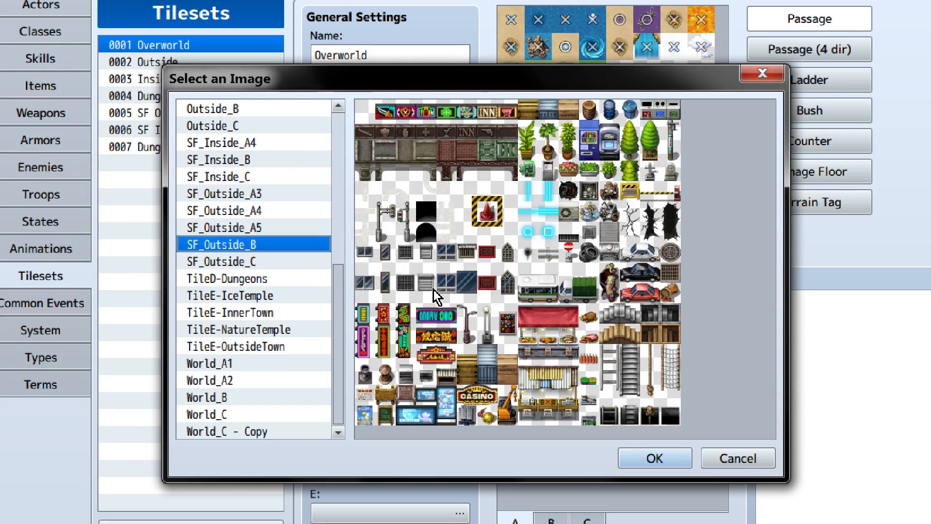
key(Down)
View the TileD-Dungeons, TileE-IceTemple and TileE-InnerTown tileset sheets.
key(Down)
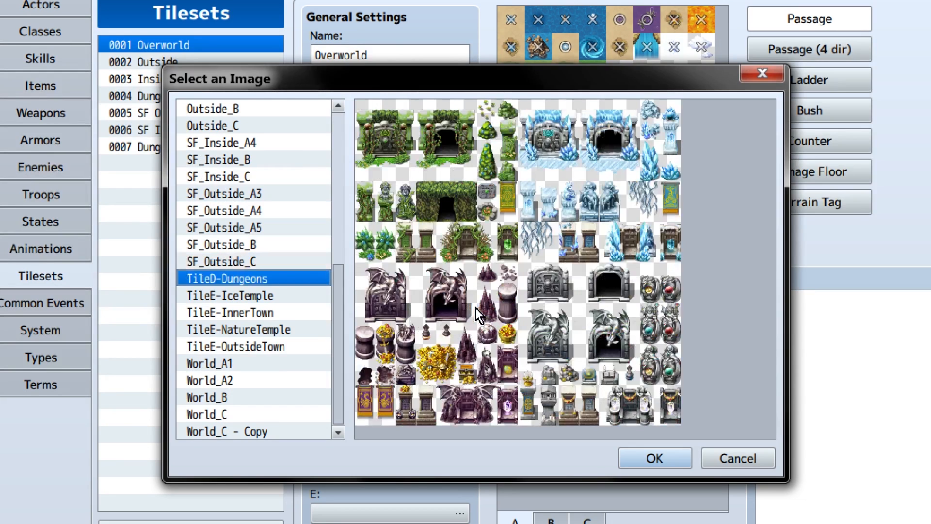
key(Down)
key(Down)
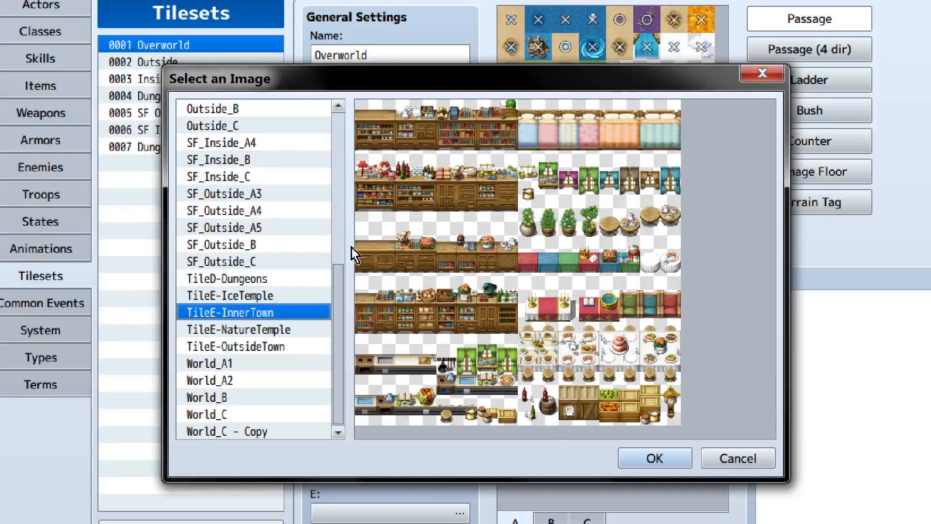
Look back through the tileset sheets up to SF_Inside_A4, and view the Dungeon_A1 sheet again.
key(Up)
key(Up)
key(Up)
key(Up)
key(Up)
key(Up)
key(Up)
key(Up)
key(Up)
key(Up)
scroll(362, 171, up, 6)
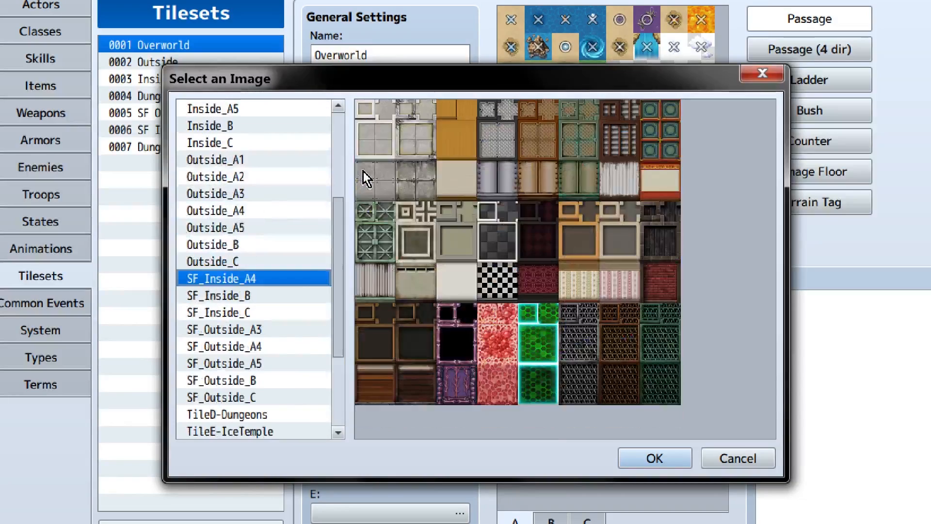
click(325, 127)
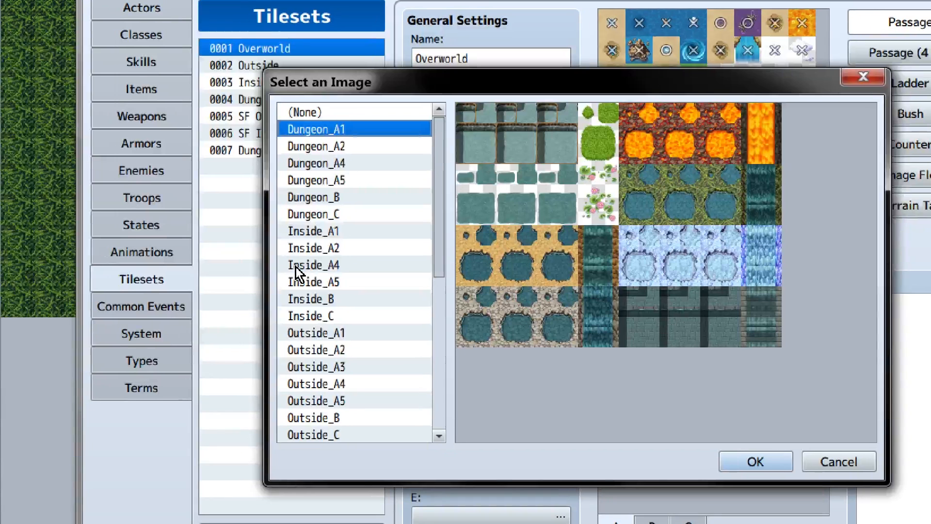
View the TileD and TileE tileset sheets from TileD-Dungeons through TileE-OutsideTown.
scroll(340, 262, down, 6)
click(355, 280)
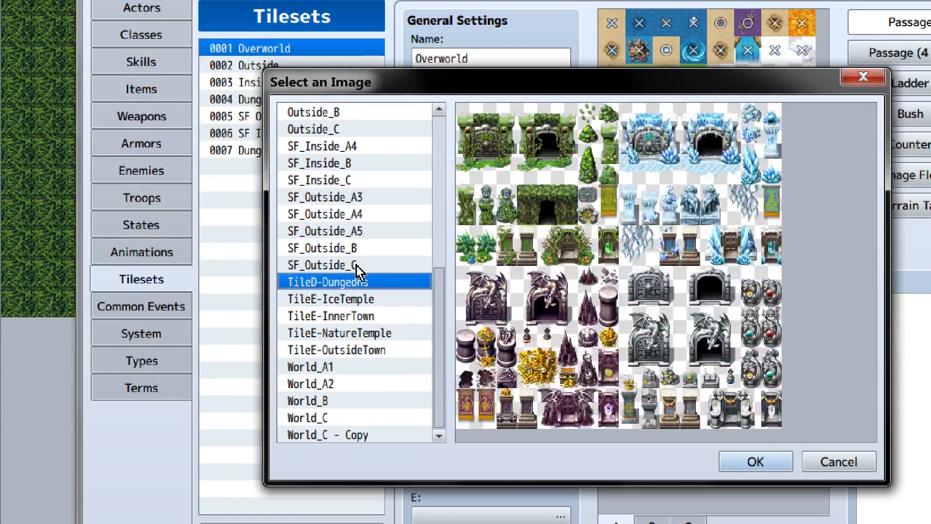
key(Down)
key(Down)
key(Down)
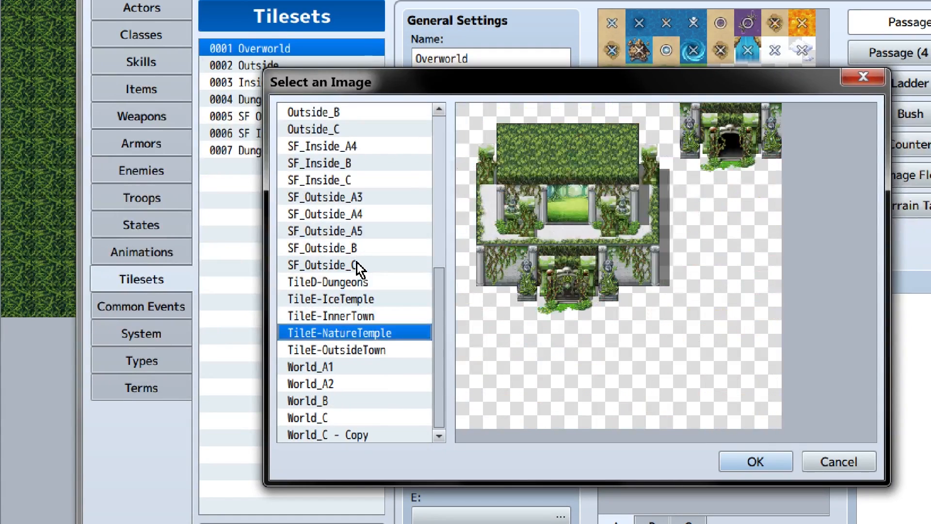
key(Down)
Return to the TileD-Dungeons sheet and examine the TileE sheets through TileE-OutsideTown once more.
key(Up)
key(Up)
key(Up)
key(Up)
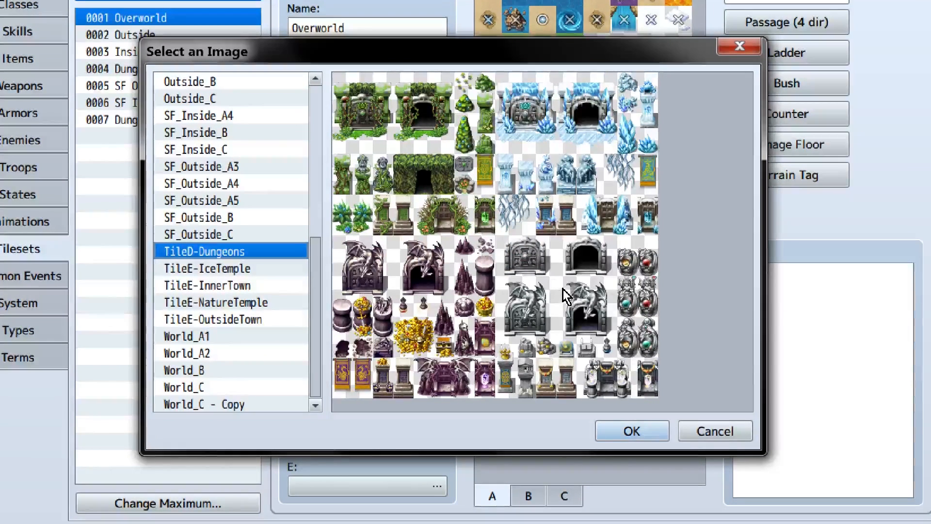
key(Down)
key(Down)
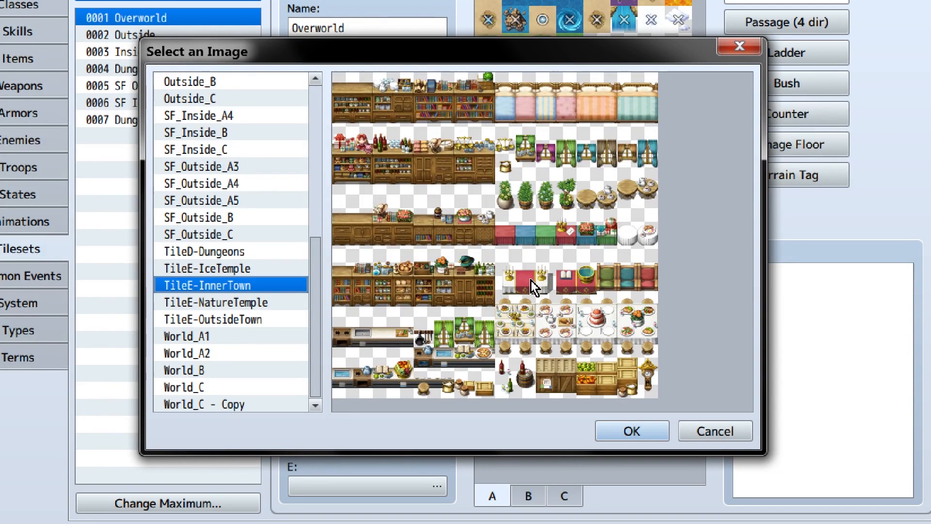
key(Down)
key(Down)
click(354, 303)
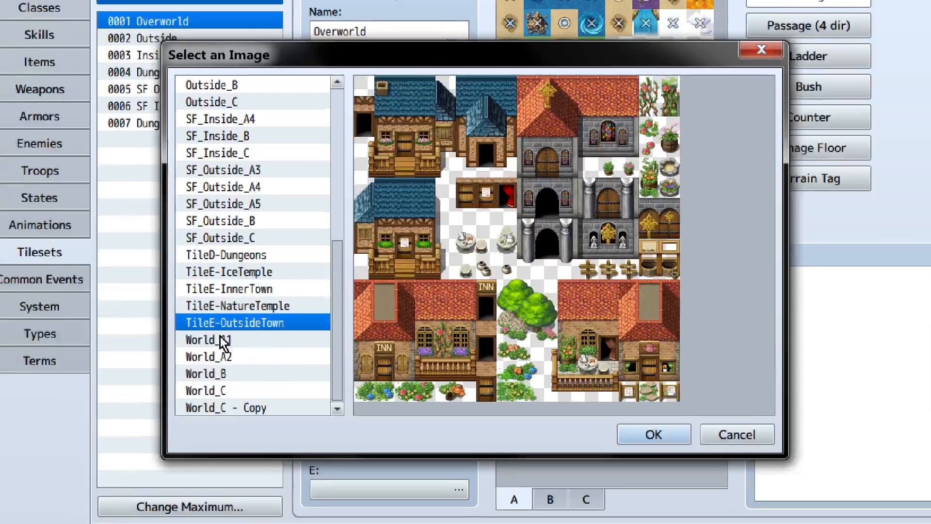
View the world map tileset sheets World_A1, World_A2, World_B, World_C and World_C - Copy.
key(Down)
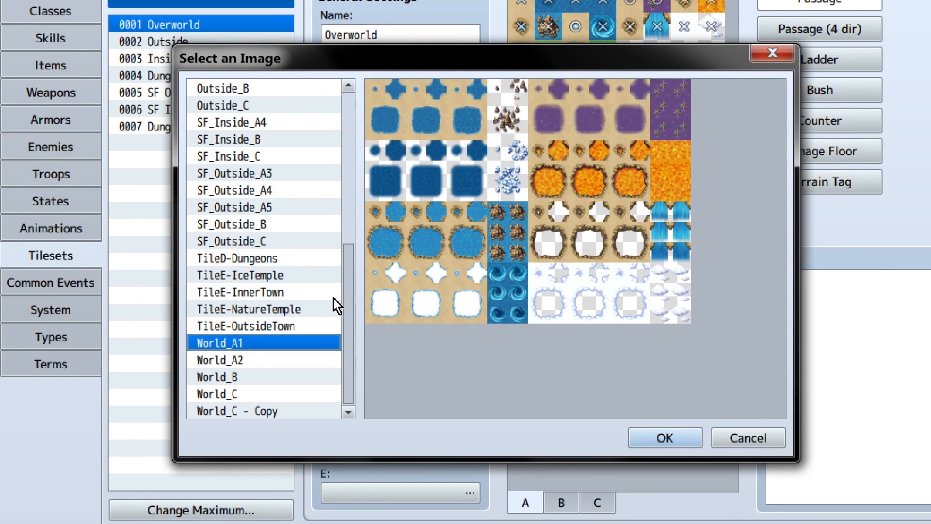
key(Down)
key(Down)
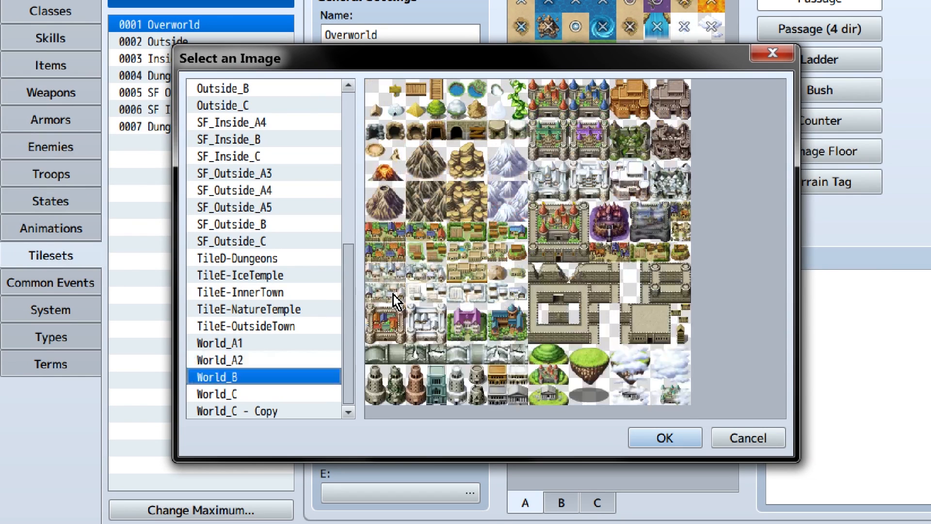
key(Down)
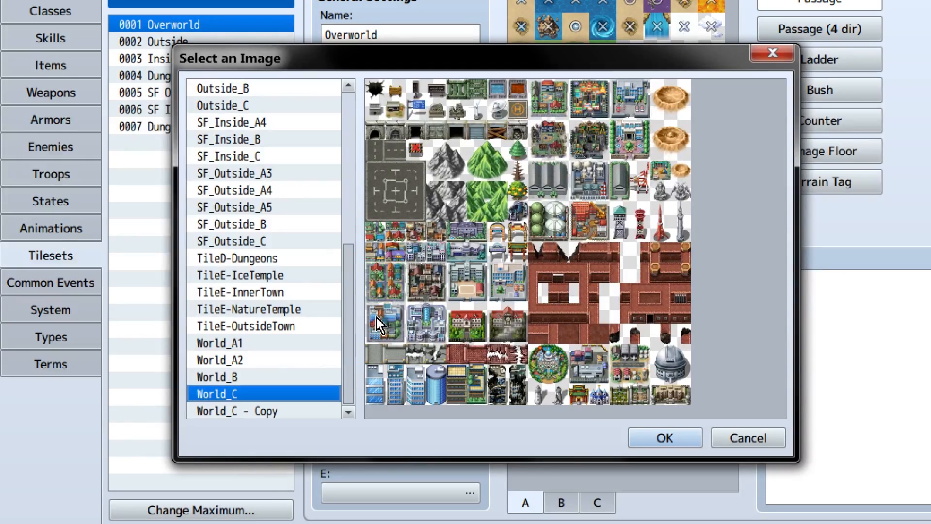
key(Down)
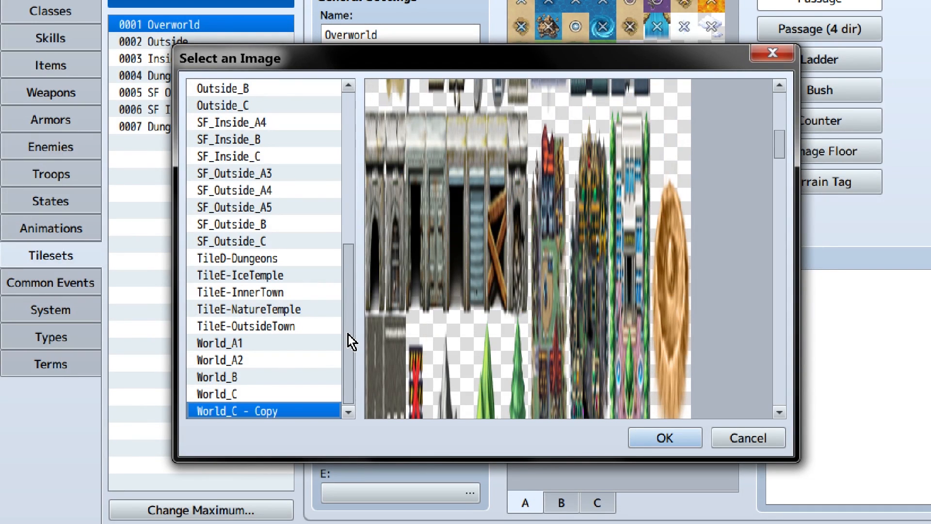
Assign World_C - Copy as the Overworld tileset's A1 (Animation) image, and replace it with Dungeon_A1.
key(Return)
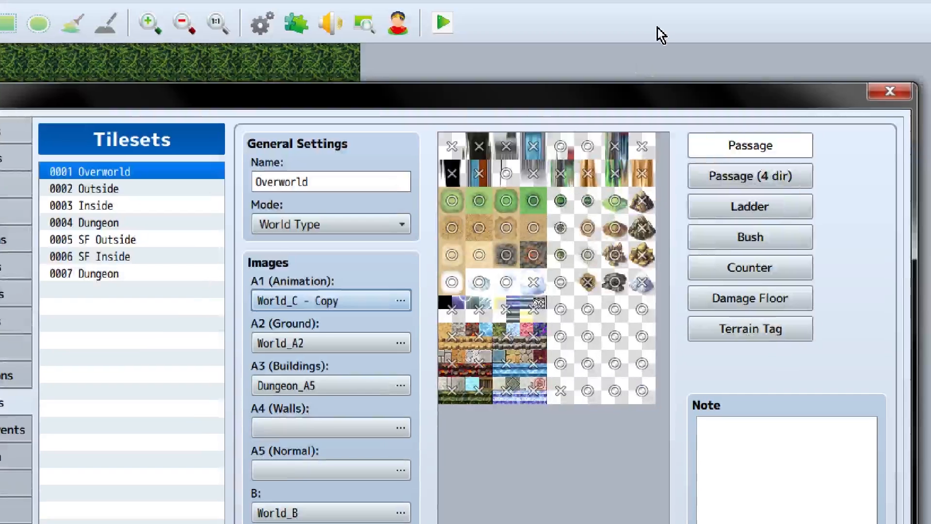
key(space)
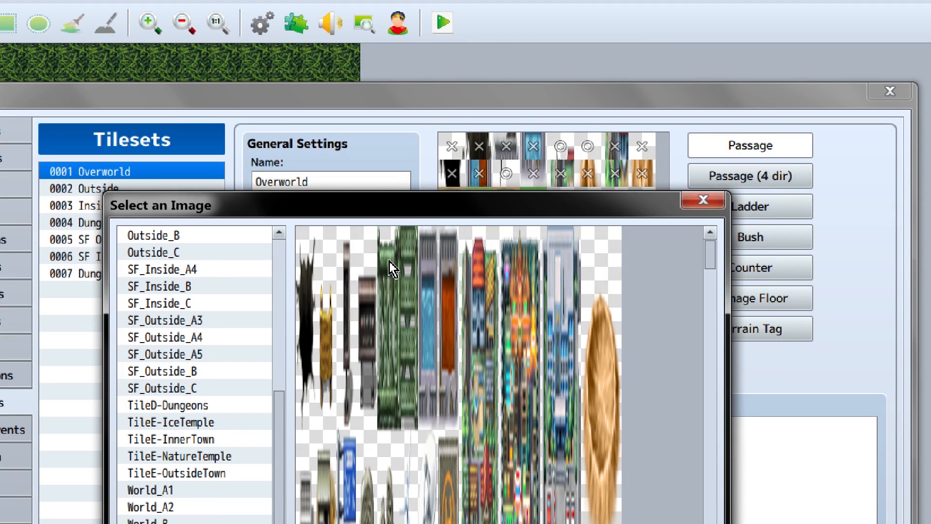
drag(279, 401, 279, 241)
click(241, 252)
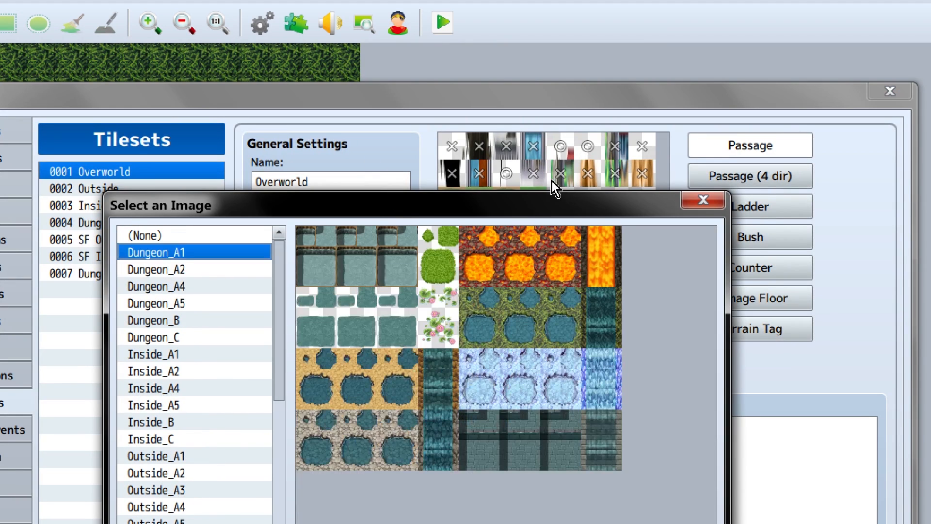
key(Return)
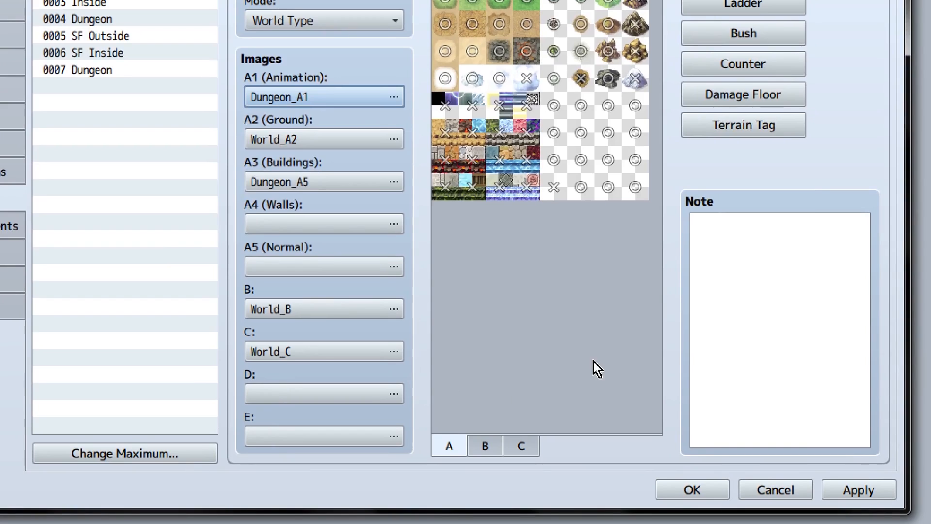
View the Overworld tileset's B tiles.
click(485, 446)
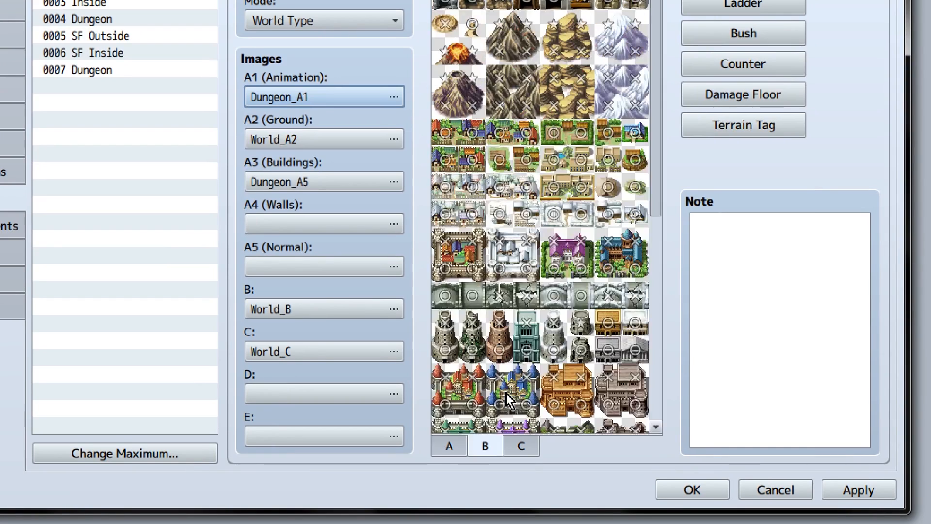
scroll(606, 381, down, 5)
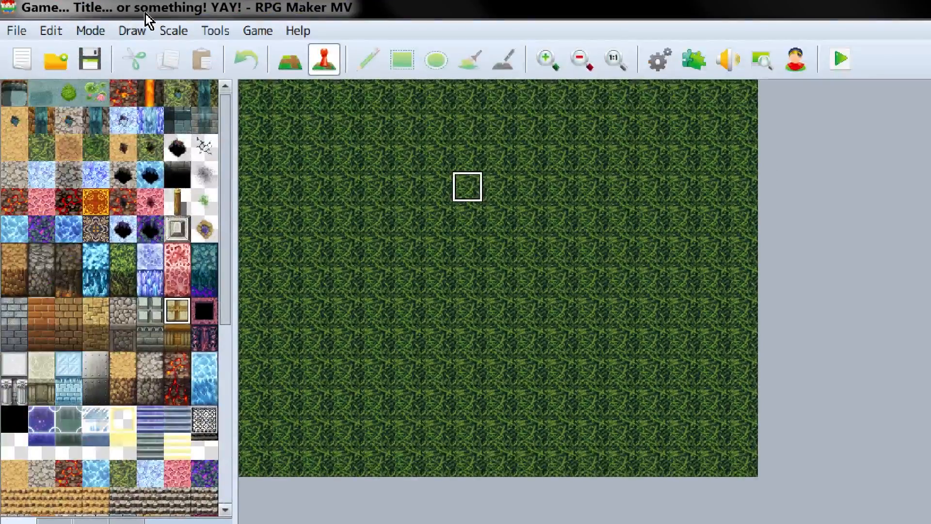
Open a new event on the map, add a Show Text command, and open its face image selection.
click(215, 30)
click(275, 109)
double_click(275, 110)
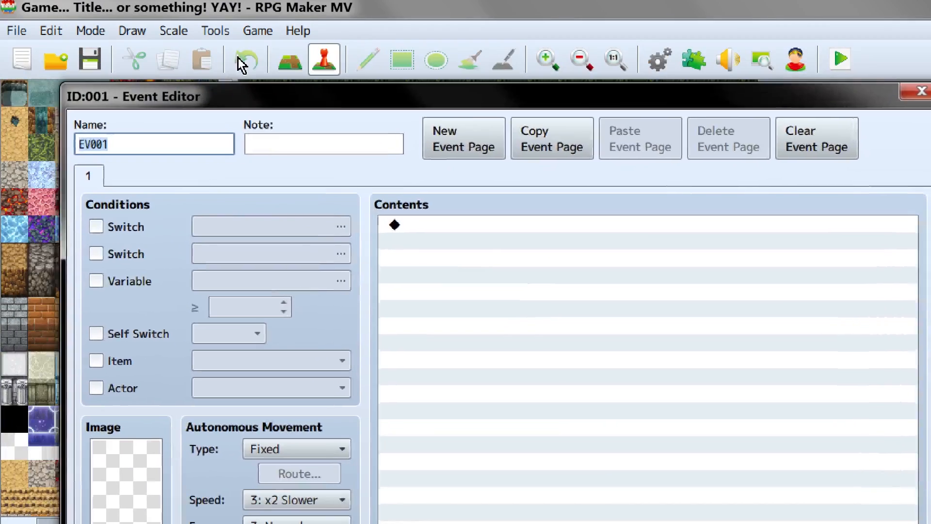
double_click(471, 224)
click(502, 230)
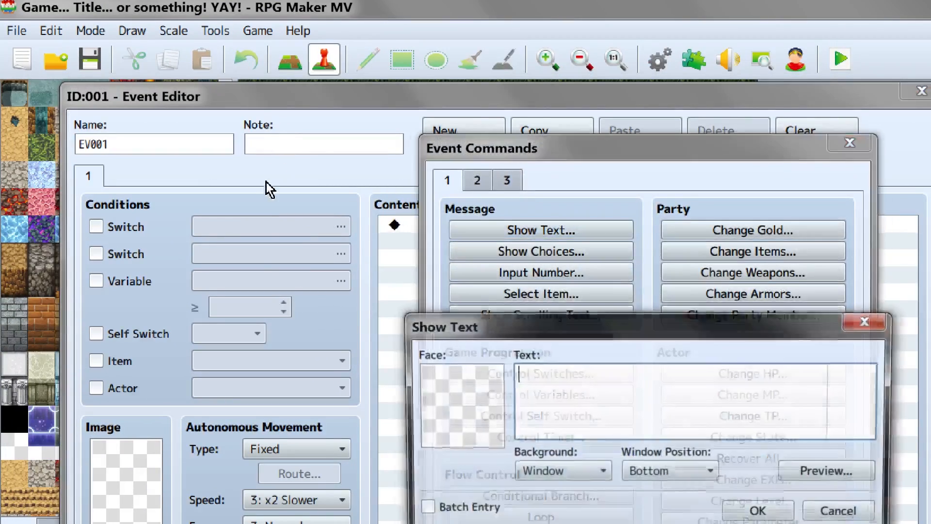
double_click(463, 406)
View the face sheets from Actor1 through GM Characters-1.
key(Down)
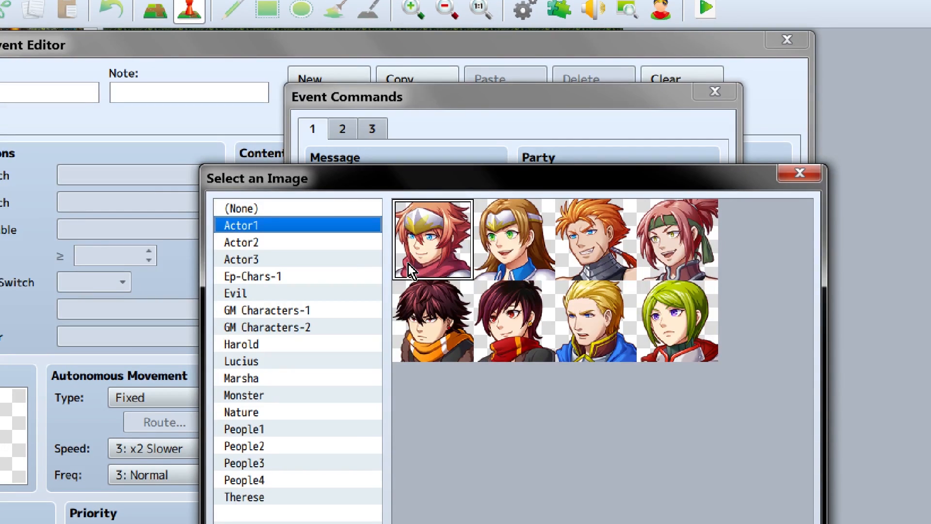
click(363, 249)
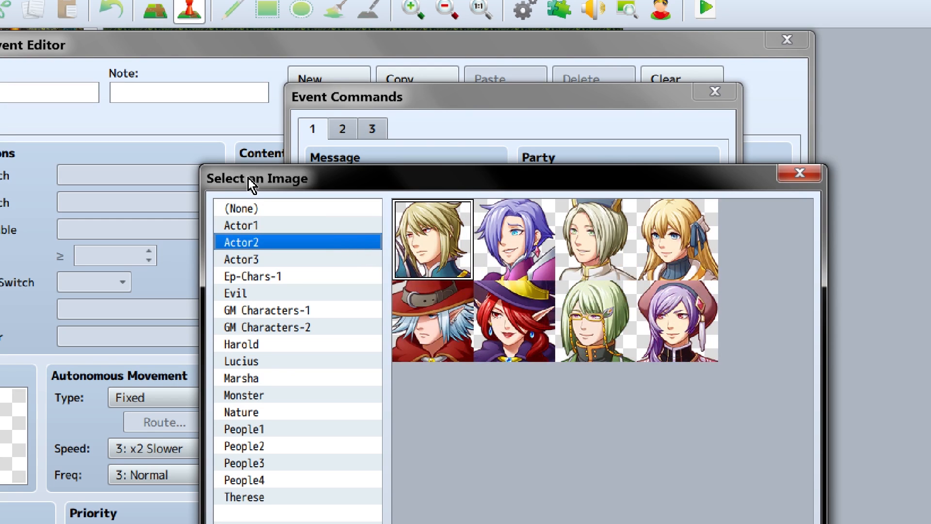
key(Down)
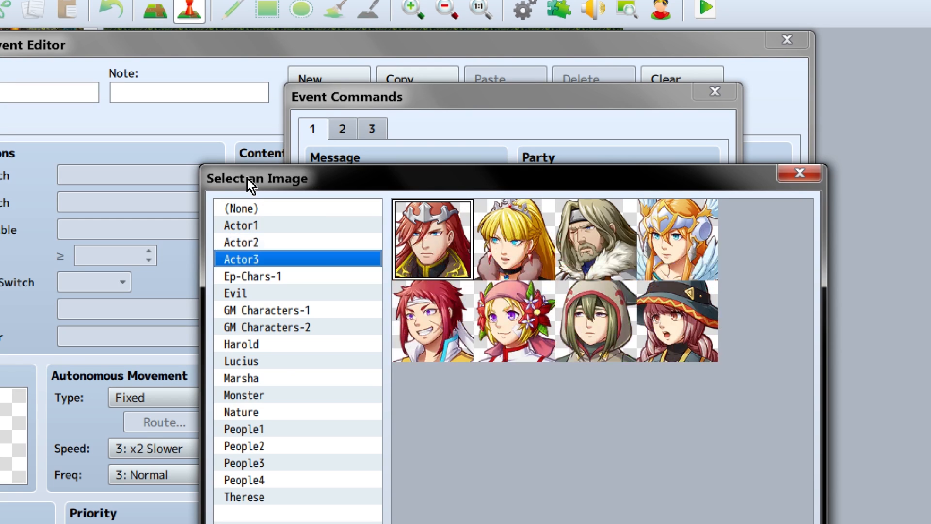
key(Down)
key(Down)
key(Down)
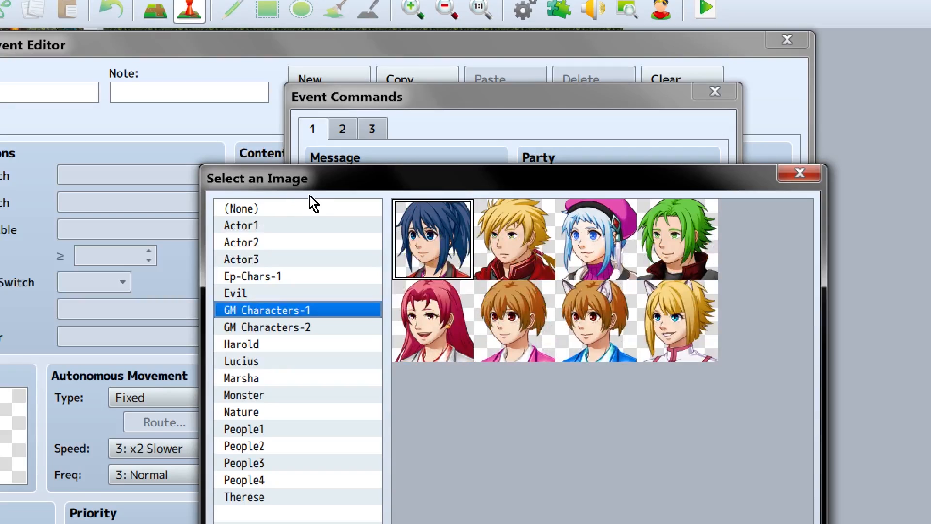
Look back at the face sheets up to Actor3, and view the Harold expression sheet.
key(Up)
key(Up)
key(Up)
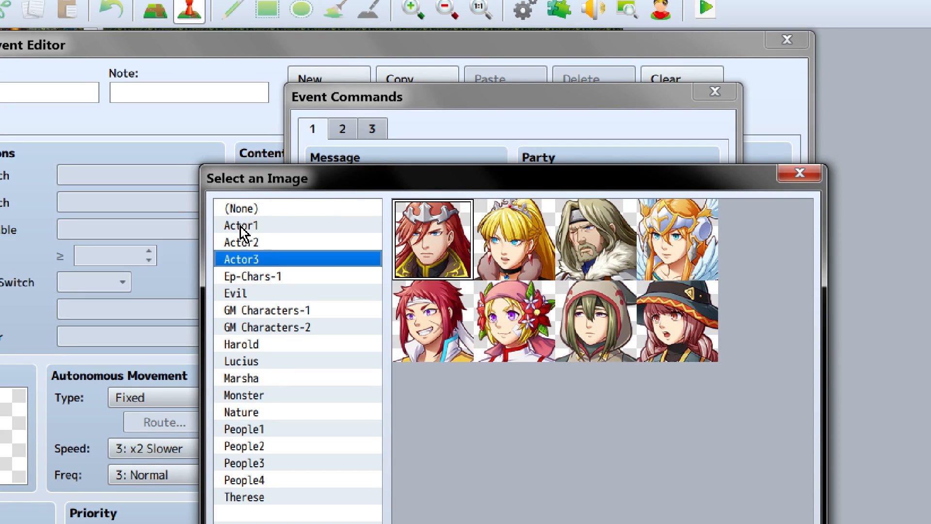
key(h)
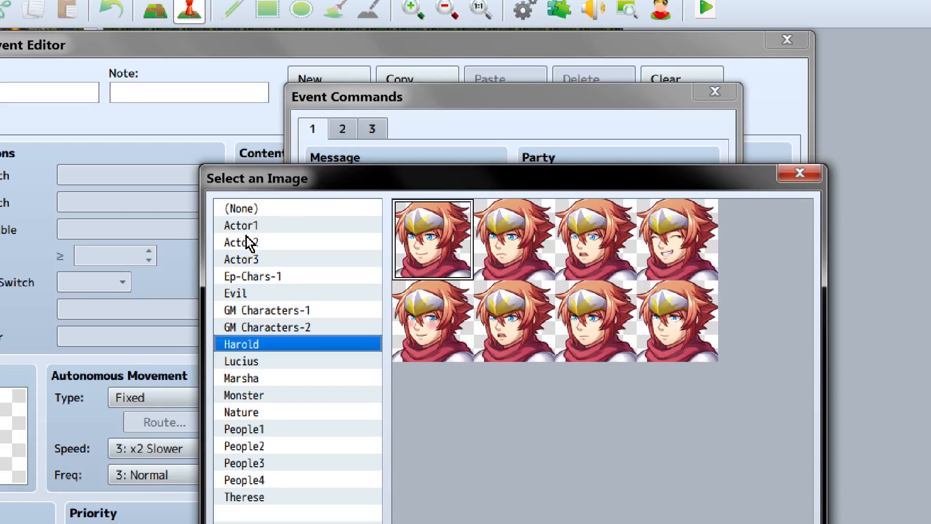
View the Lucius, Marsha, Monster and Nature face sheets.
key(Down)
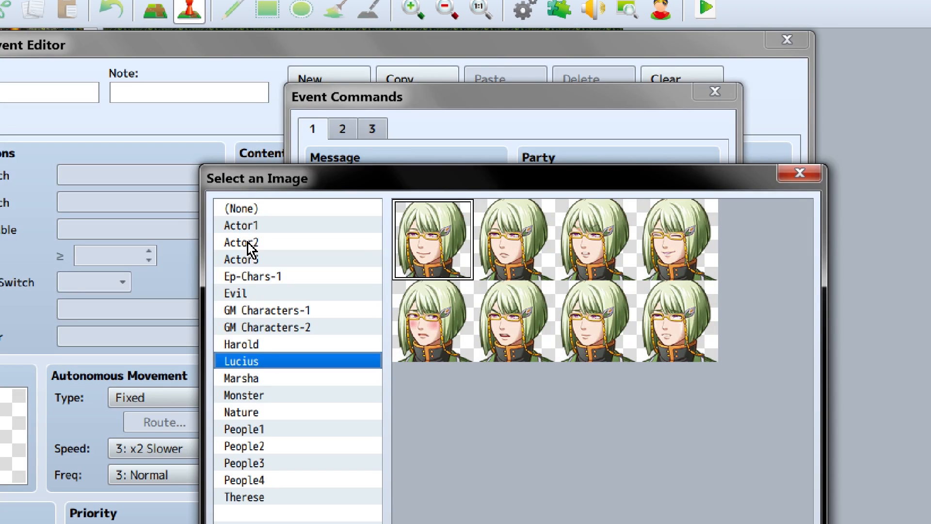
key(Down)
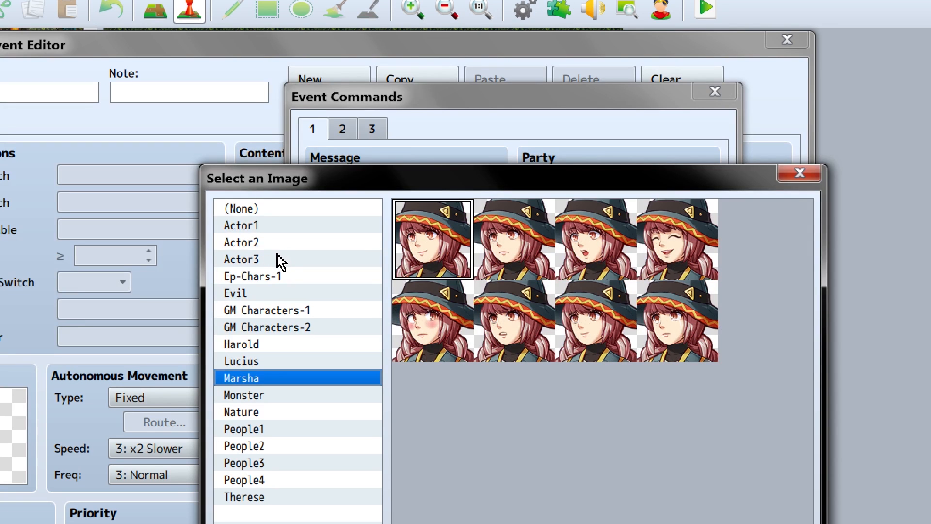
key(Down)
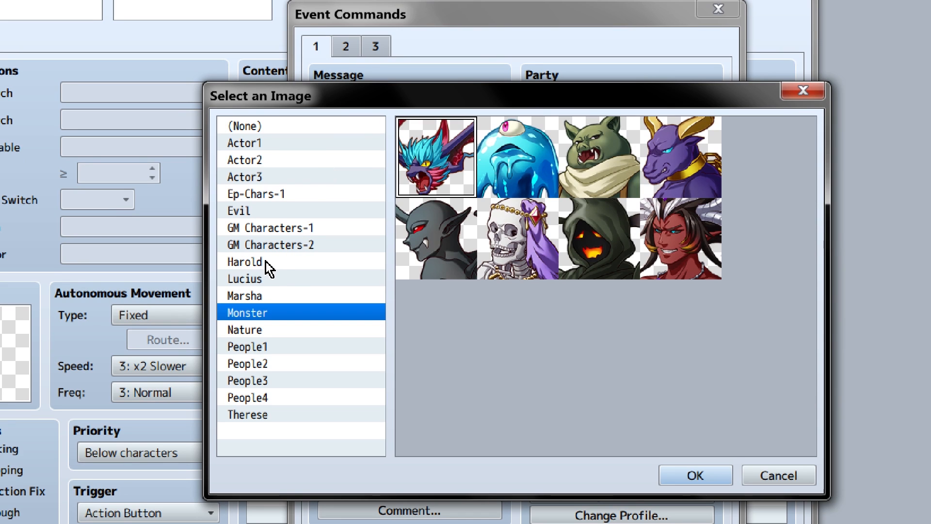
key(Down)
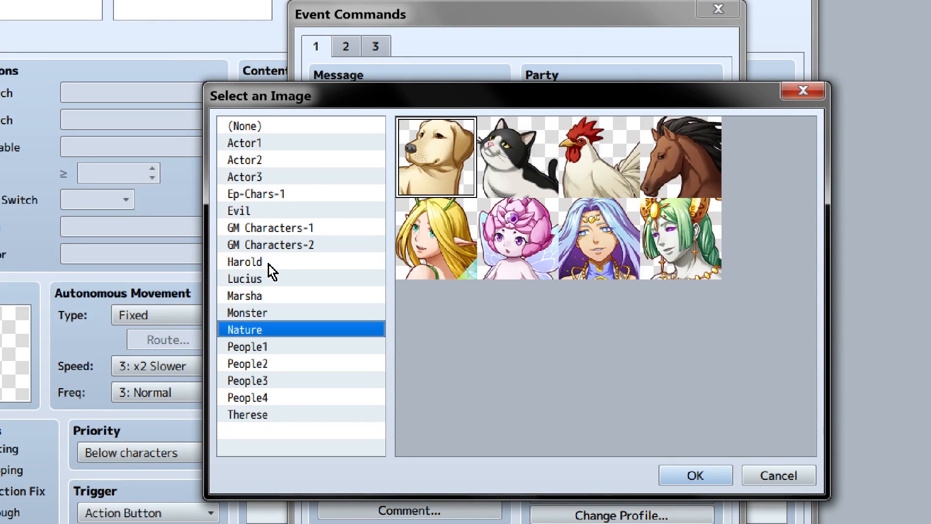
Look over individual faces on the Nature sheet, including the animals, fairies and goddess figures.
click(518, 170)
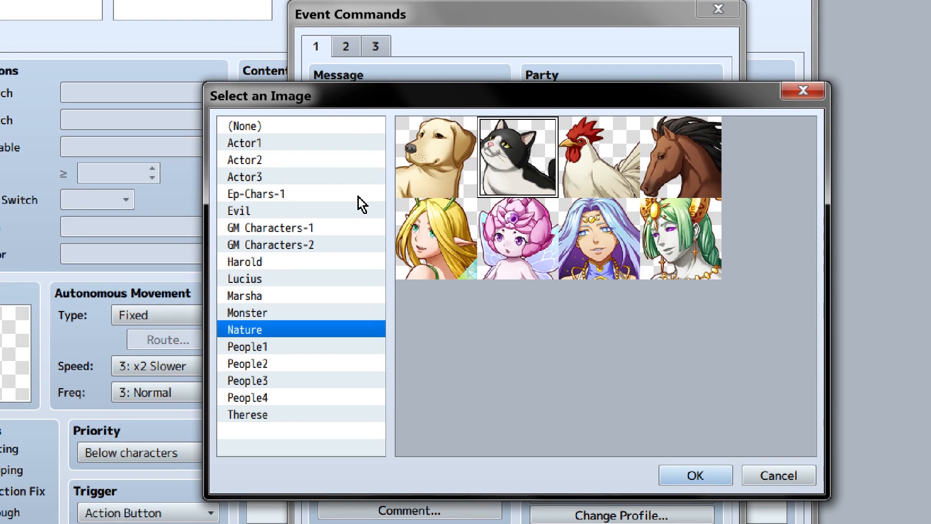
click(436, 177)
click(518, 257)
click(444, 175)
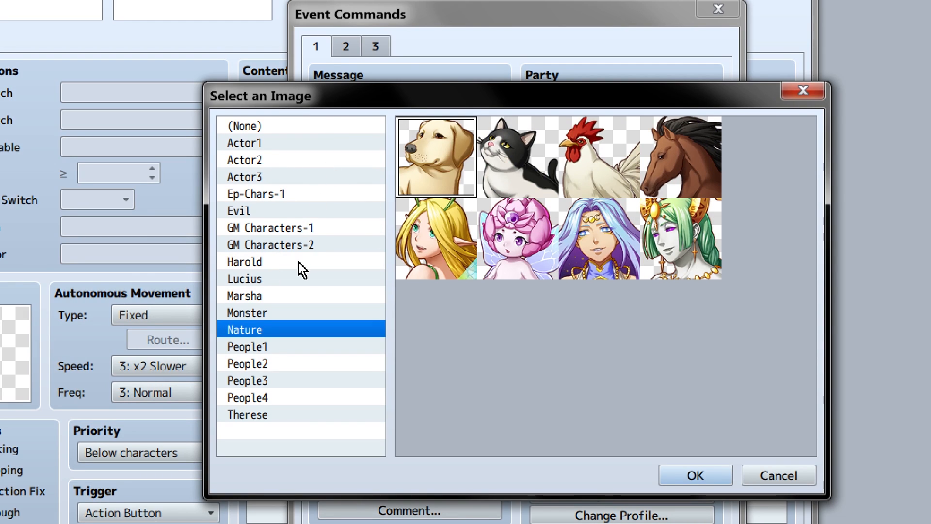
click(427, 252)
click(442, 170)
click(594, 240)
click(679, 234)
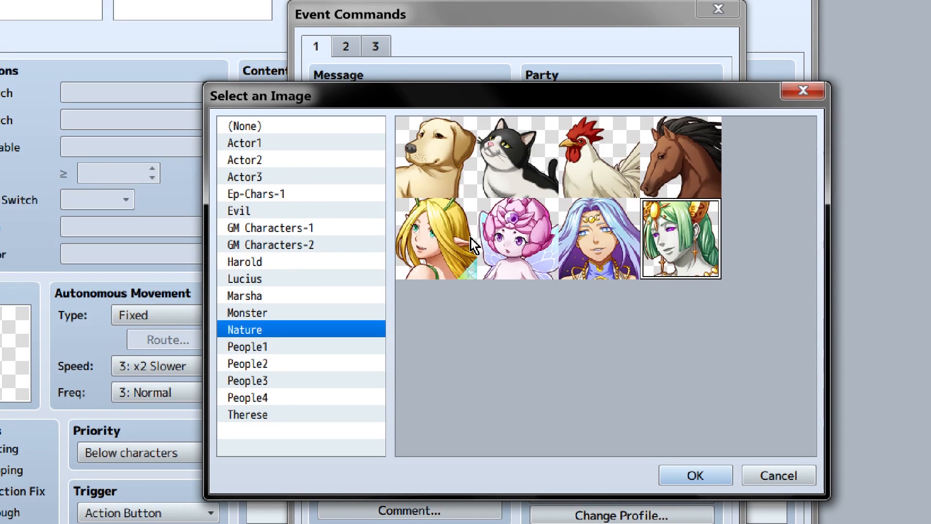
click(439, 160)
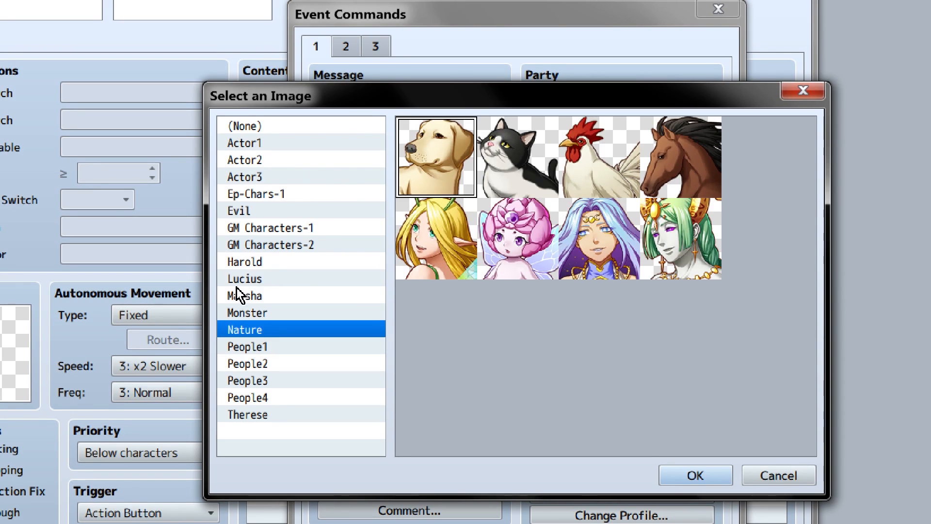
View the face sheets from People1 through People4, and the Therese expression sheet.
key(Down)
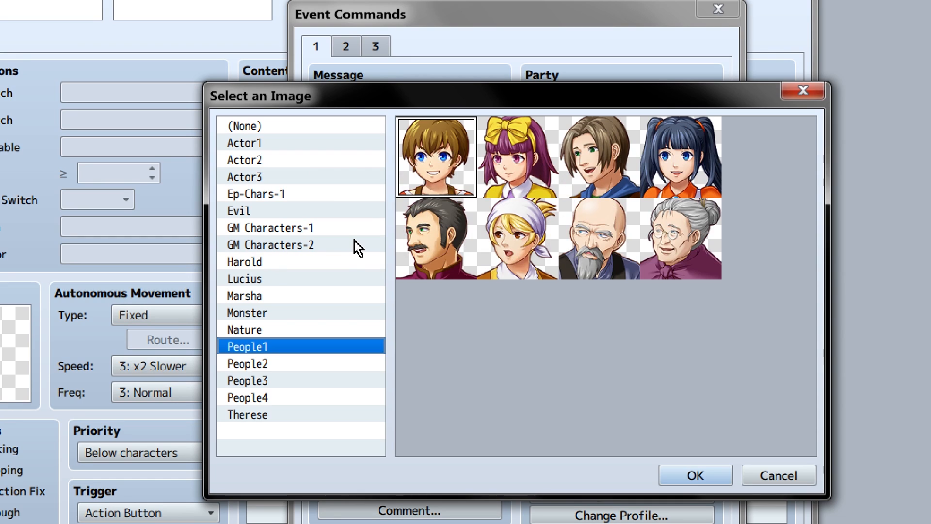
click(524, 157)
click(679, 157)
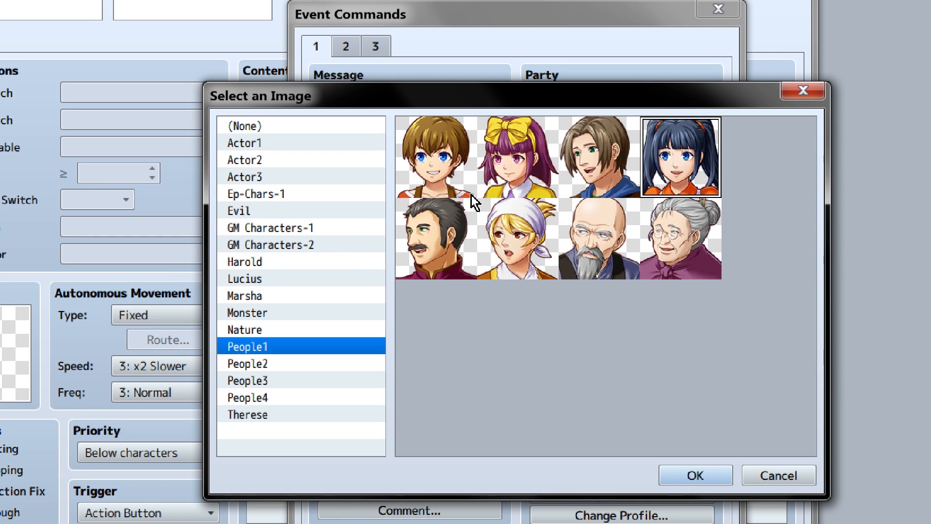
click(309, 342)
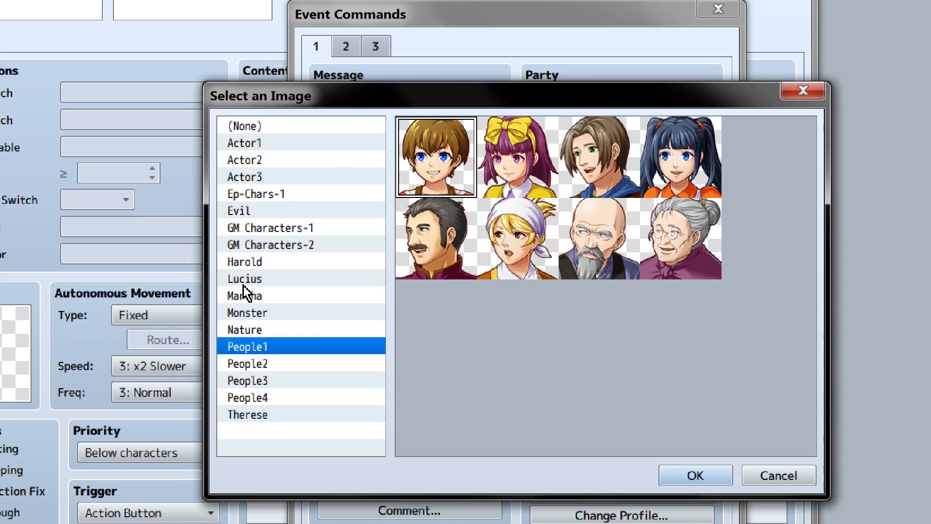
key(Down)
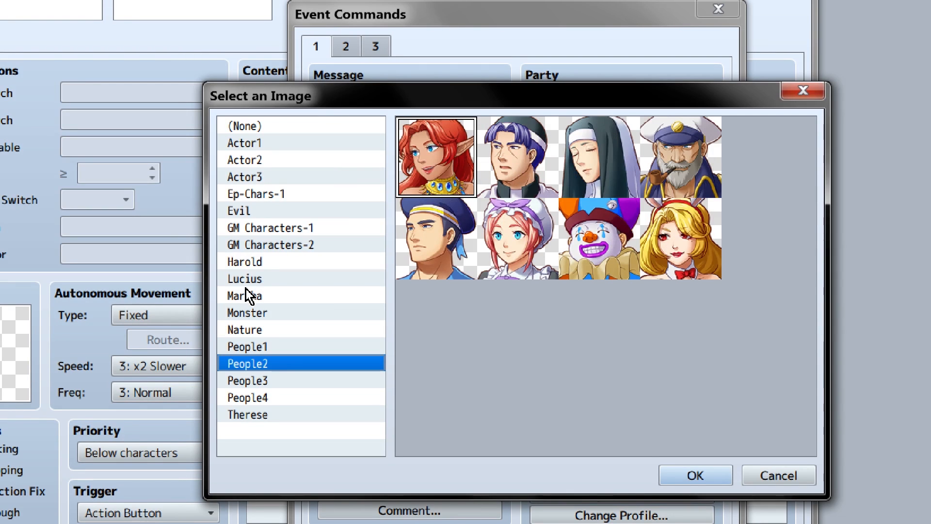
key(Down)
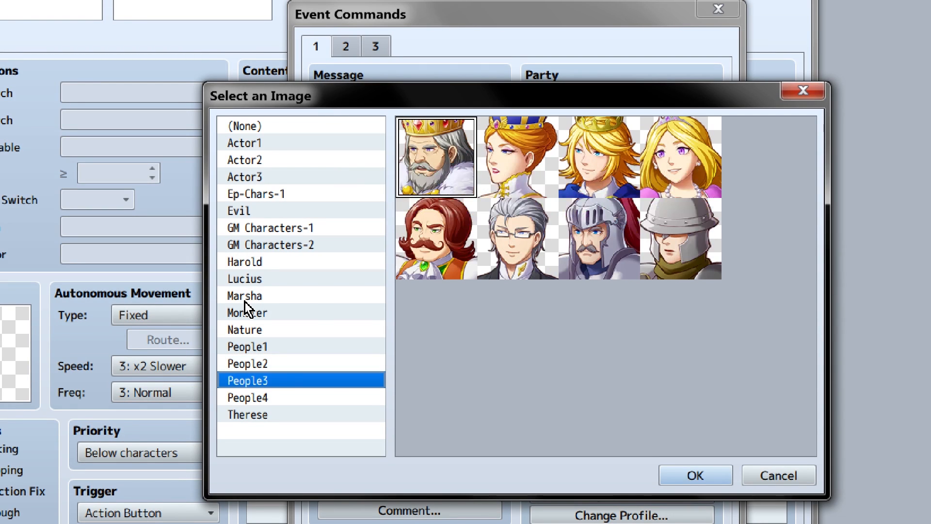
key(Down)
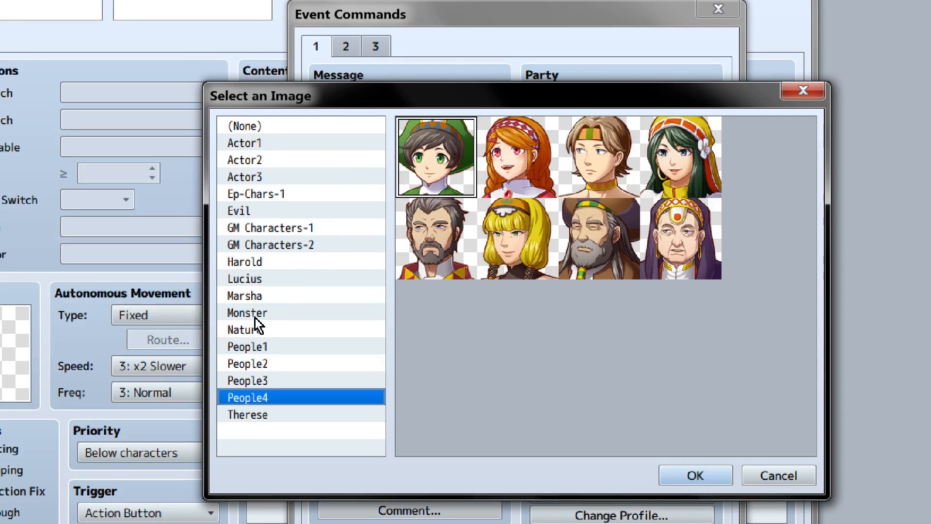
key(Down)
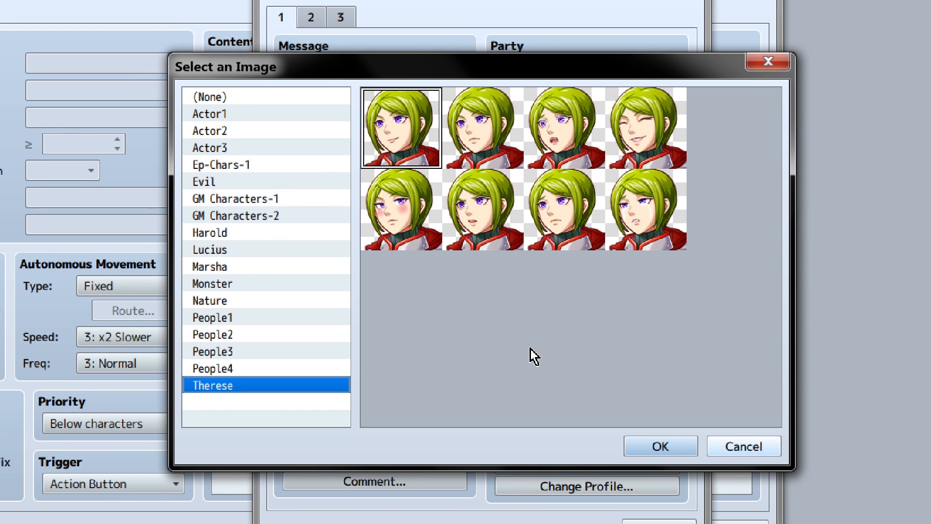
Cancel the face selection, the Show Text command and the new event, returning to the map.
key(Escape)
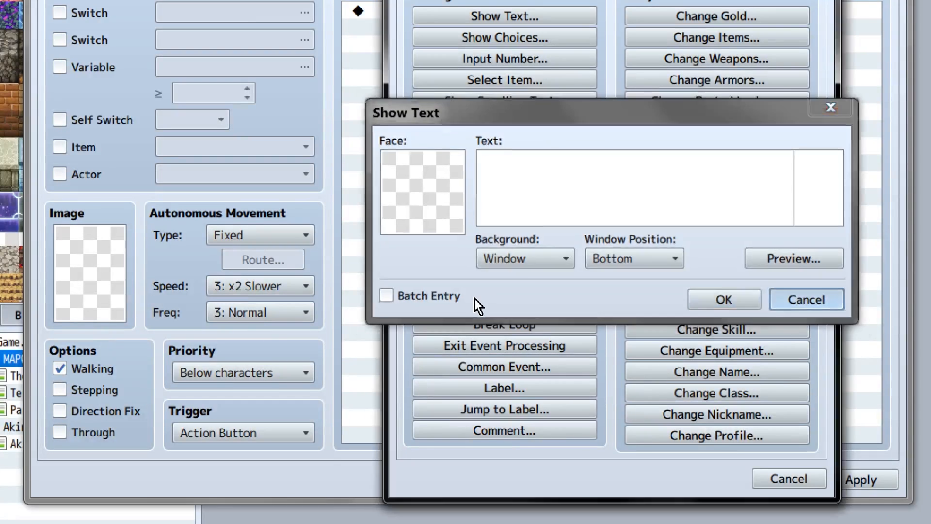
key(Escape)
key(Escape)
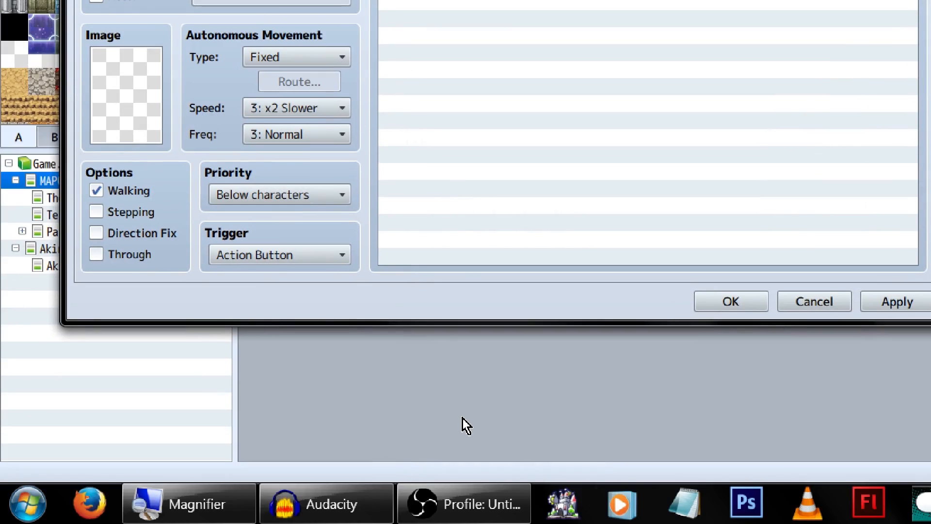
key(Escape)
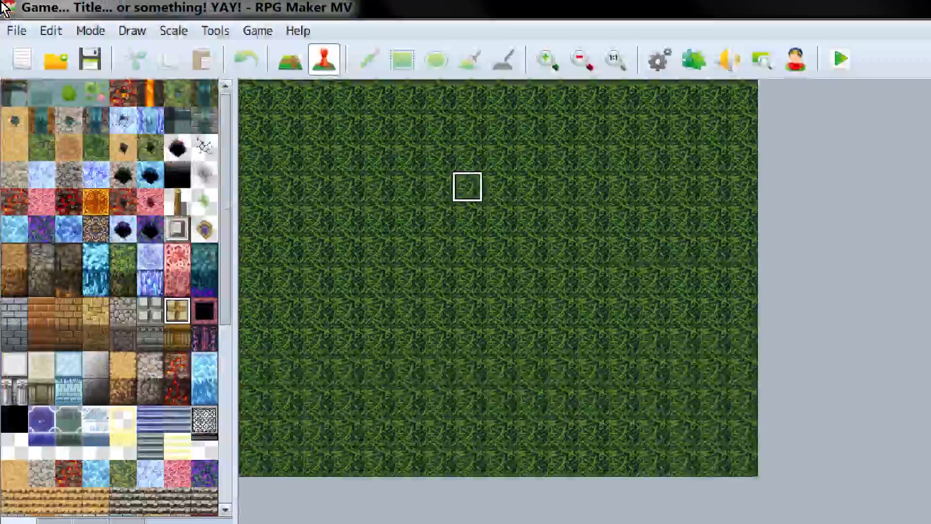
Open the database's tilesets and view the A tiles of the SF Outside tileset.
click(219, 31)
click(223, 51)
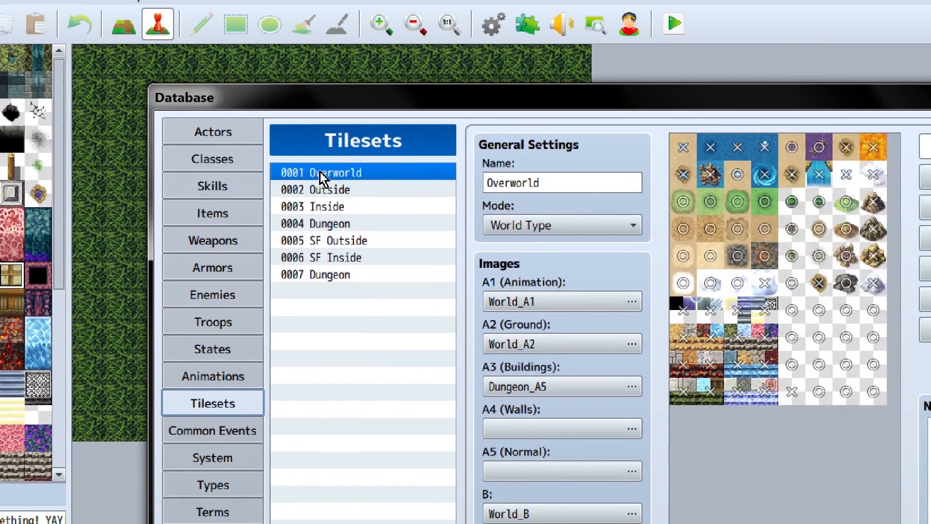
click(490, 276)
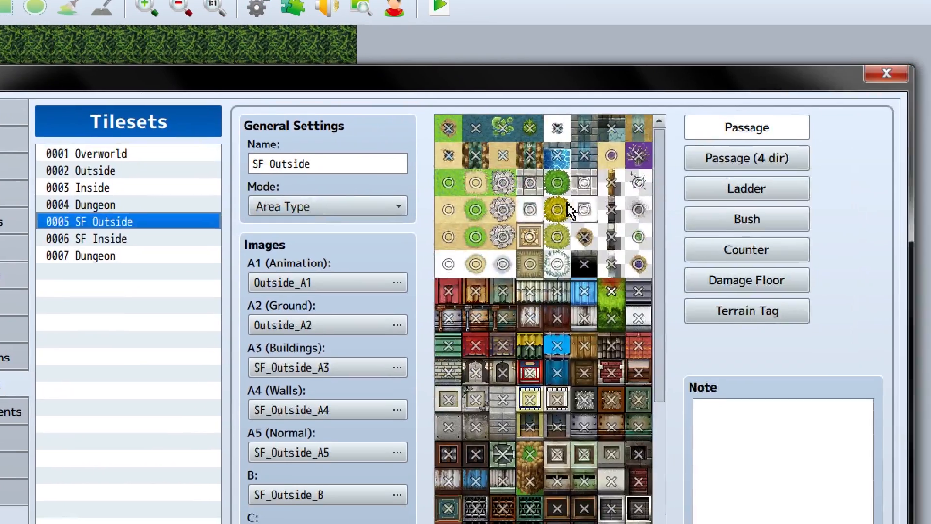
scroll(562, 198, down, 5)
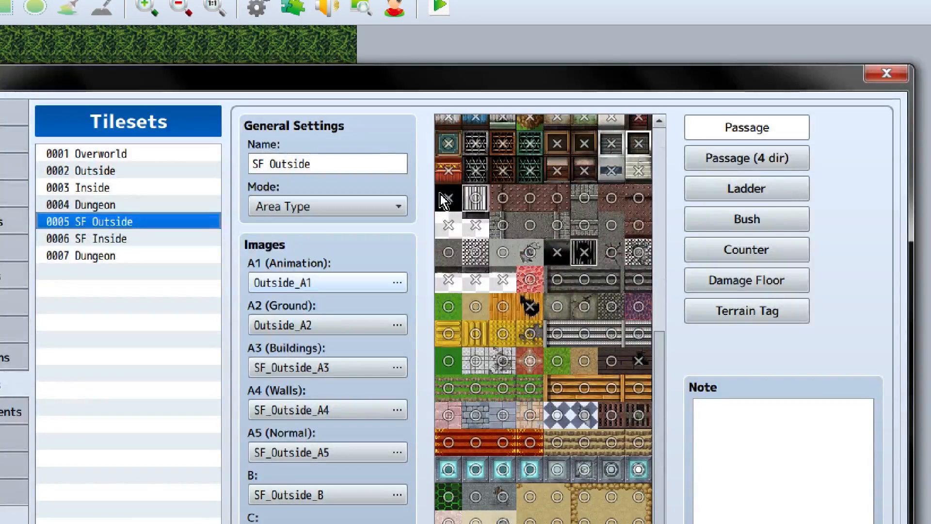
key(Tab)
drag(381, 121, 382, 124)
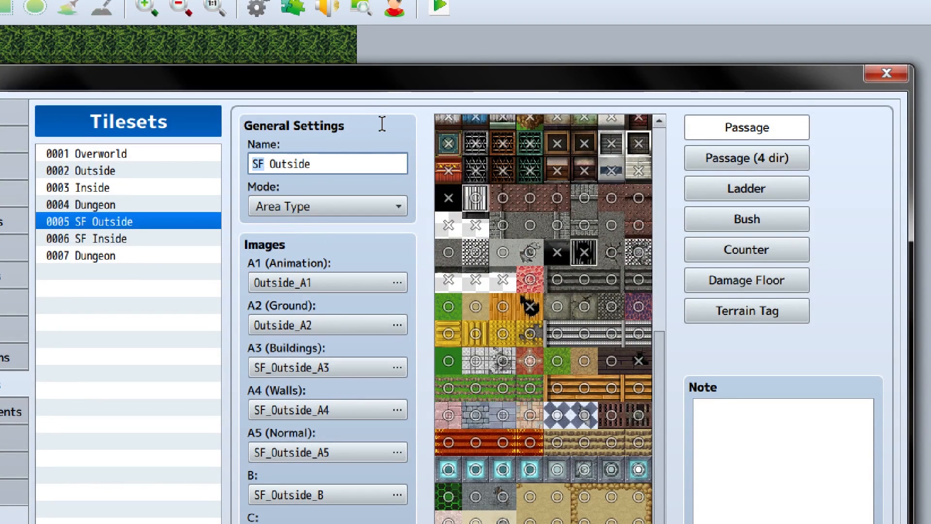
key(Right)
scroll(610, 214, up, 5)
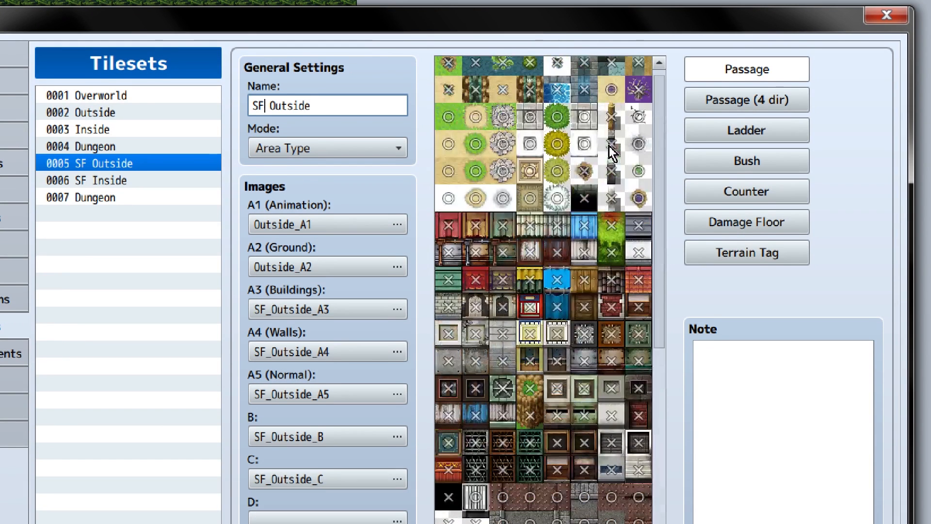
scroll(612, 153, down, 10)
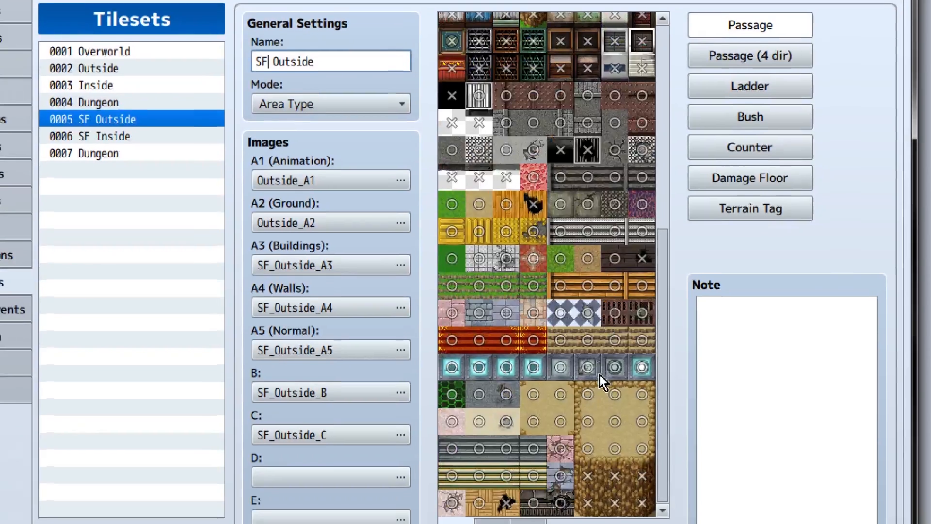
View the A tiles of the SF Inside tileset and switch to tileset 0007 Dungeon.
key(shift+Tab)
key(Down)
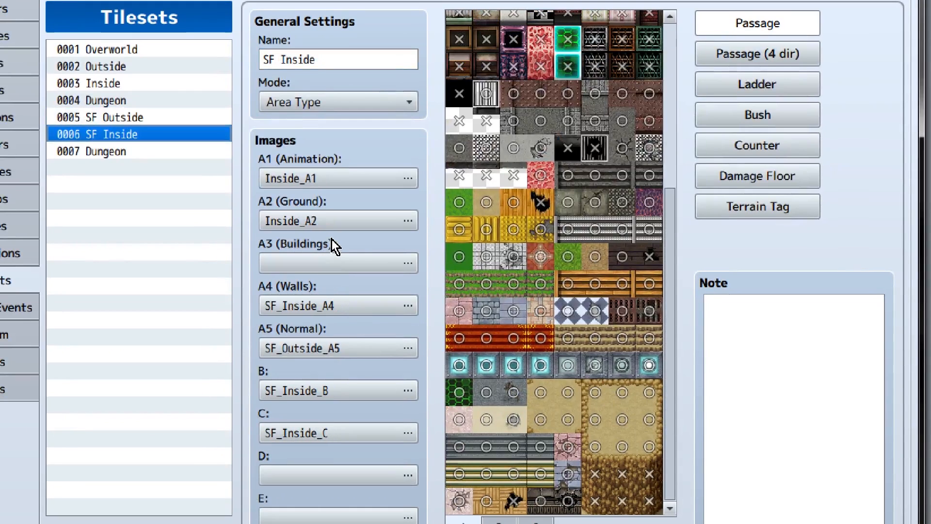
scroll(612, 194, up, 5)
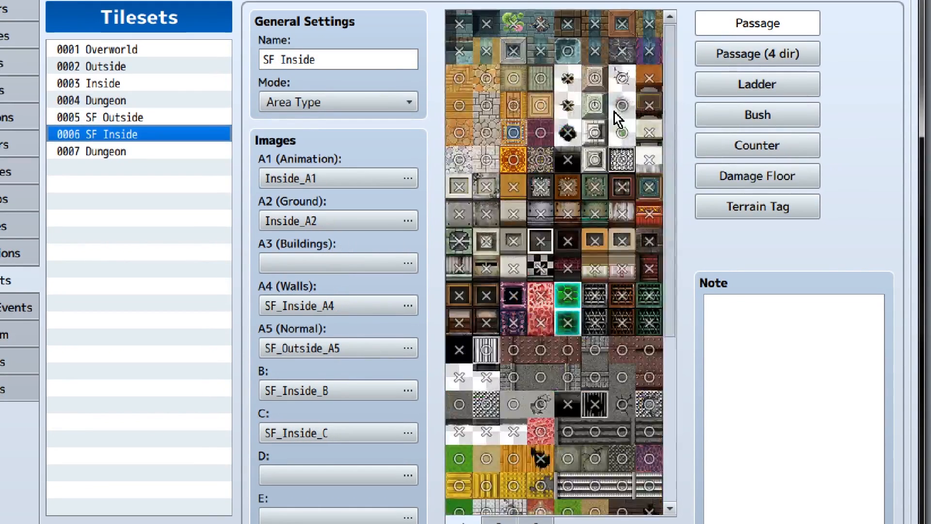
scroll(611, 243, down, 5)
key(Down)
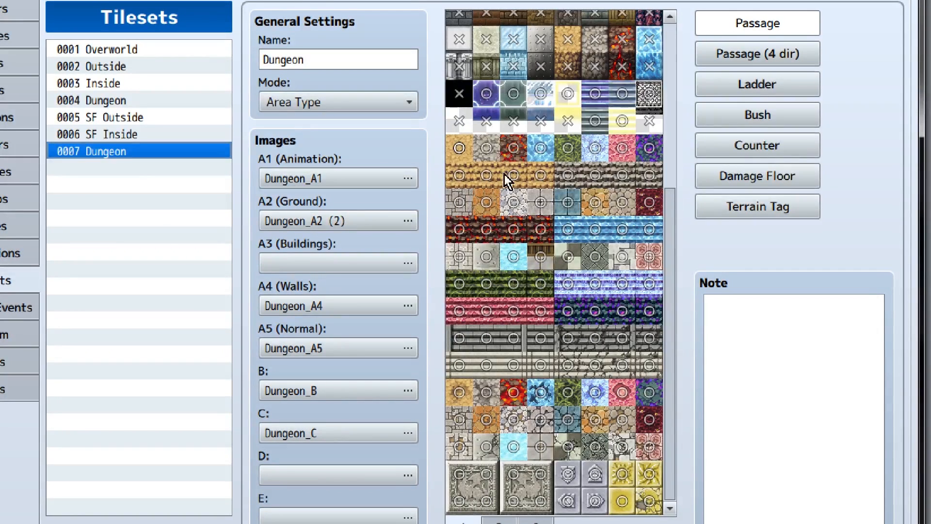
click(409, 221)
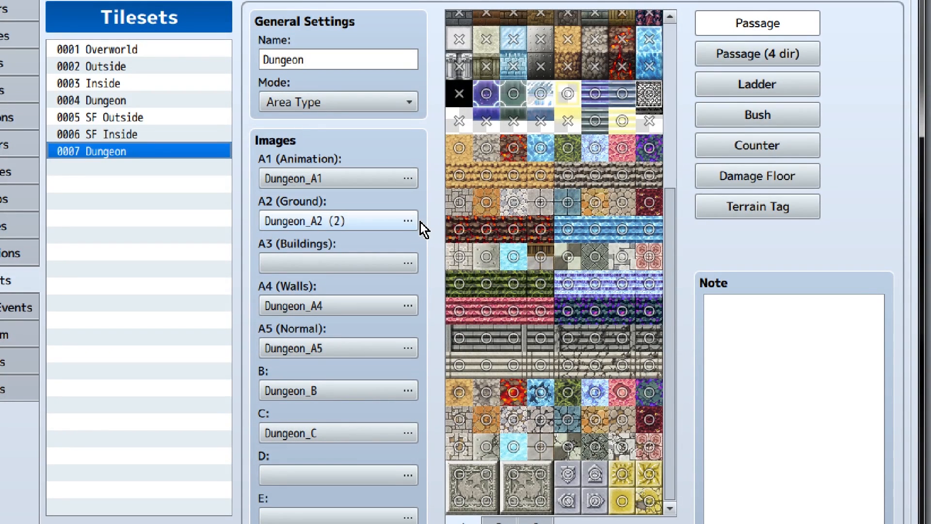
key(Escape)
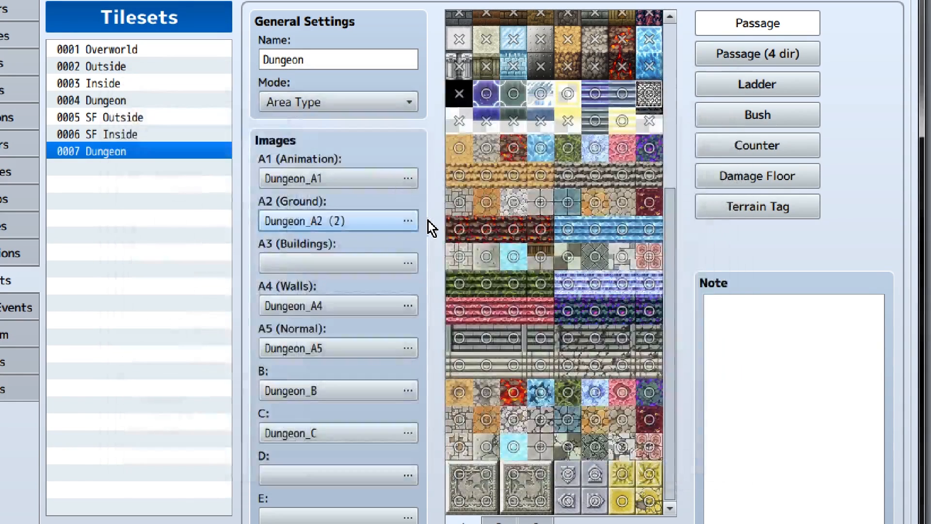
click(408, 220)
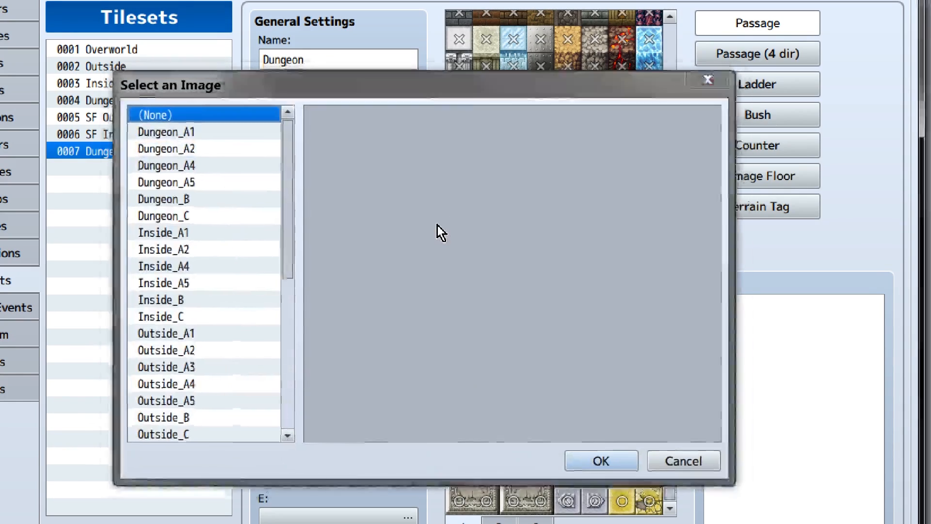
key(Escape)
click(416, 228)
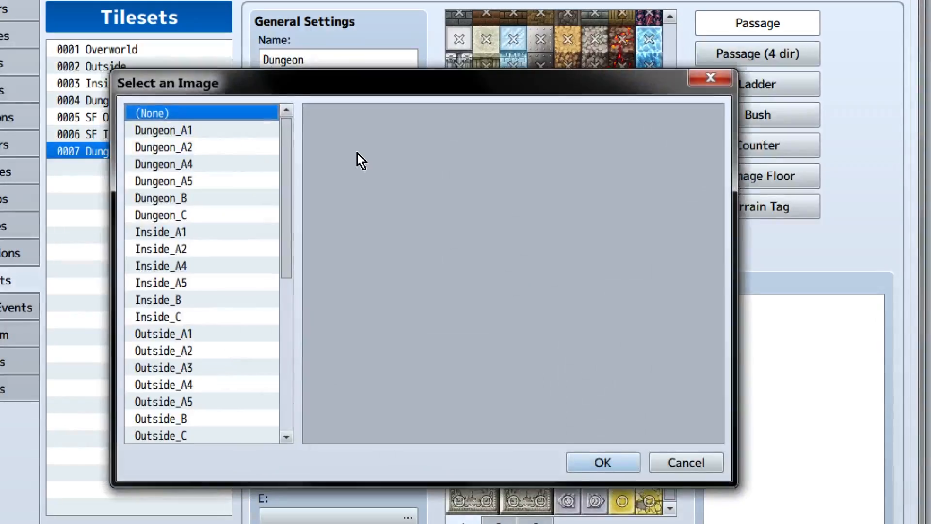
key(Escape)
click(416, 221)
key(Escape)
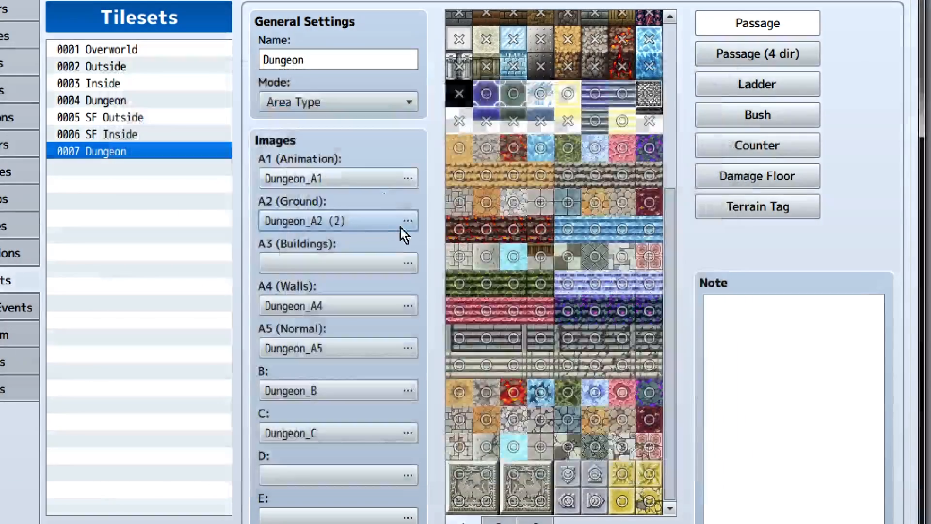
Set the A2 (Ground) image of tileset 0007 Dungeon to Dungeon_A1, and clear it to (None).
click(408, 218)
key(Down)
key(Return)
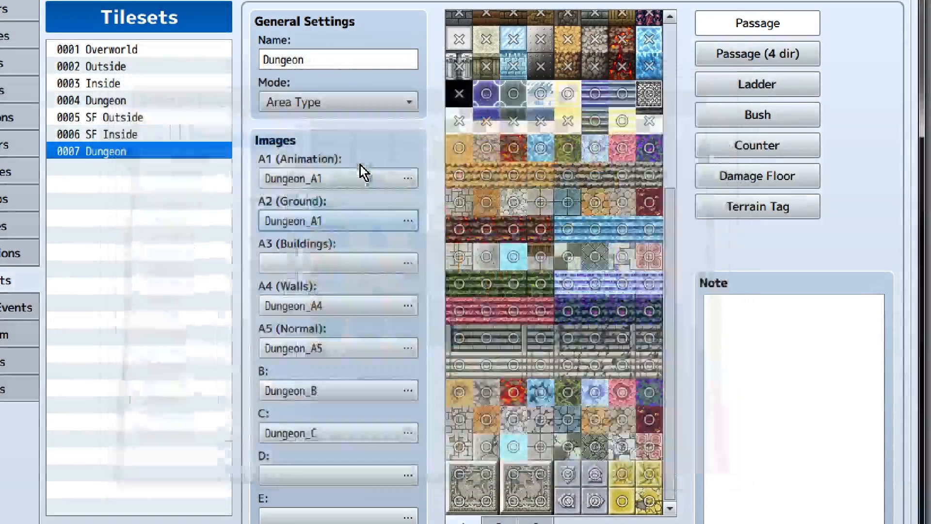
click(416, 221)
key(Up)
key(Return)
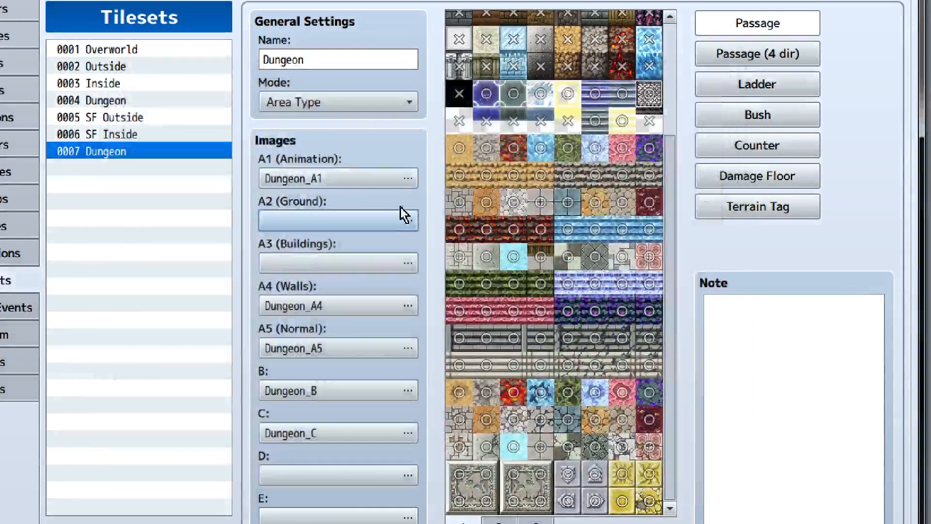
Set the A2 (Ground) image of tileset 0007 Dungeon to Dungeon_A2 and save the database changes.
click(412, 220)
key(Down)
key(Down)
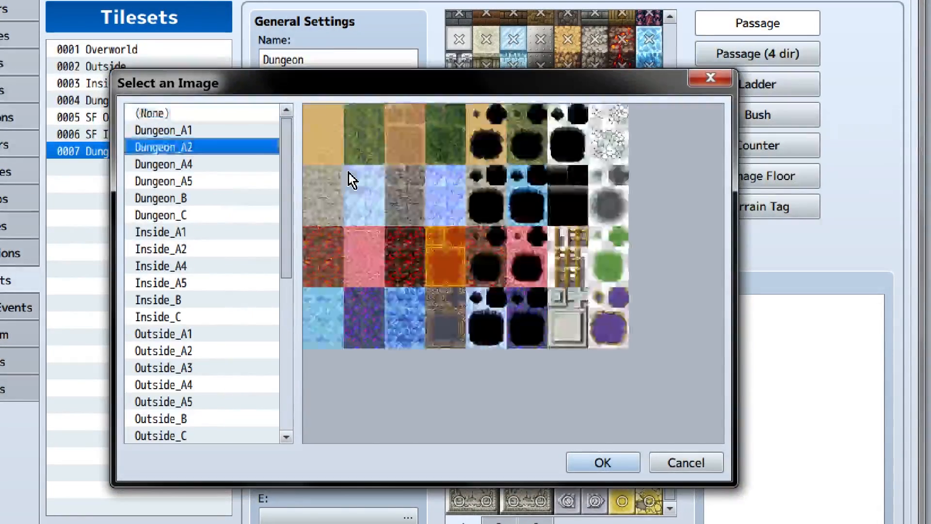
key(Return)
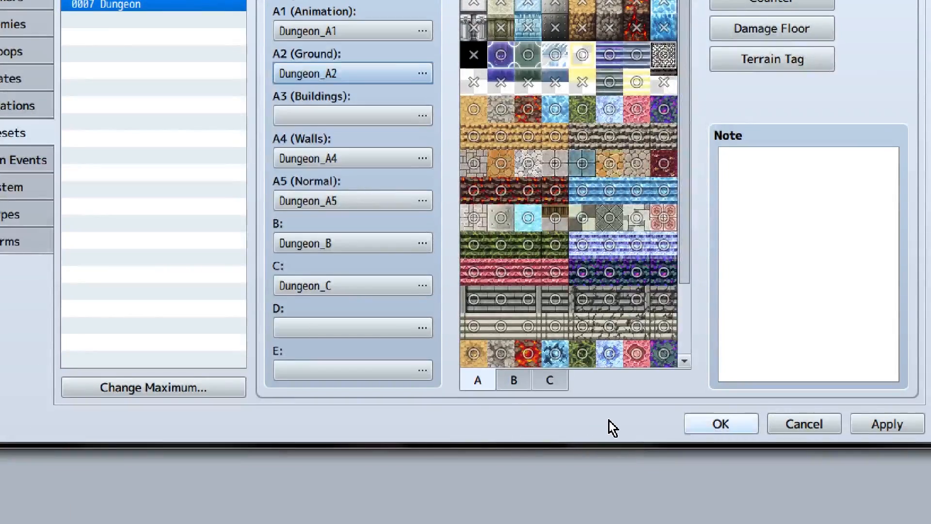
click(721, 424)
Close the Windows Magnifier so the screen returns to its normal scale.
right_click(154, 504)
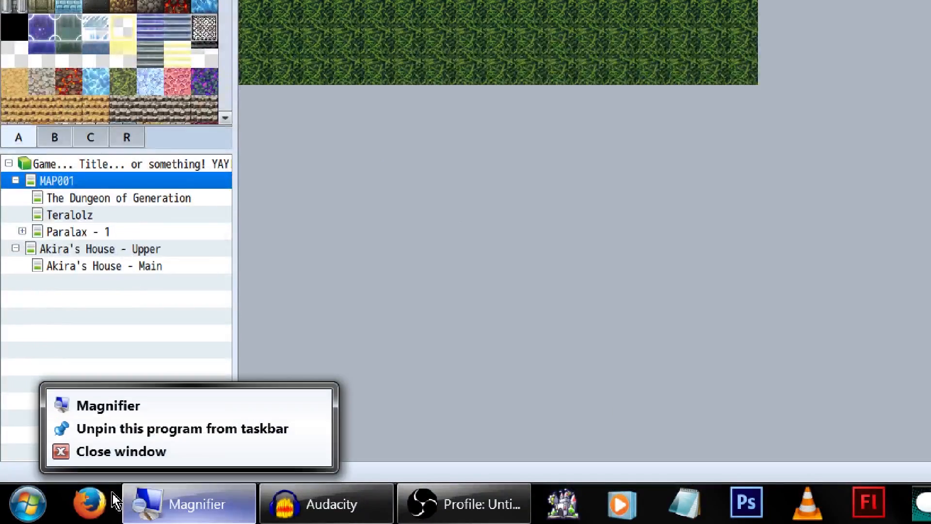
click(111, 449)
View the Akira's House - Upper, Akira's House - Main, Teralolz and The Dungeon of Generation maps, including the dungeon's uppermost room.
click(137, 249)
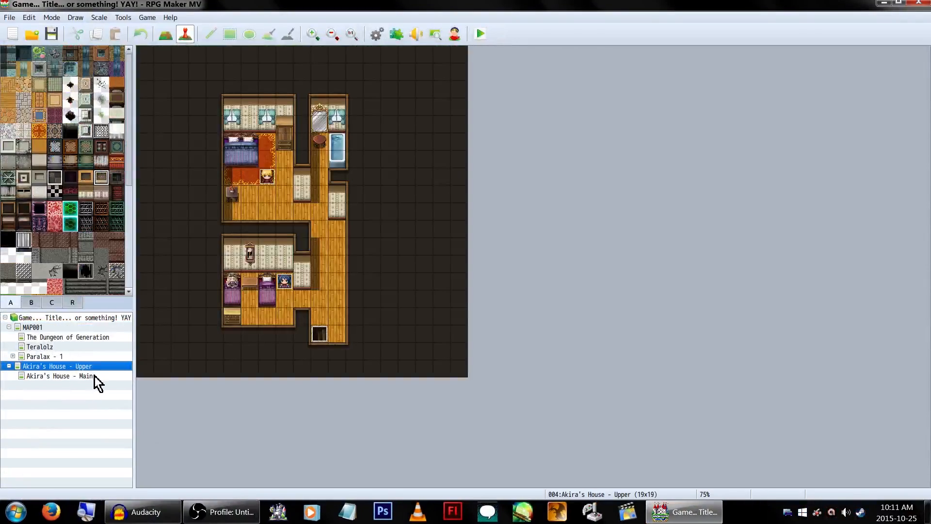
click(95, 376)
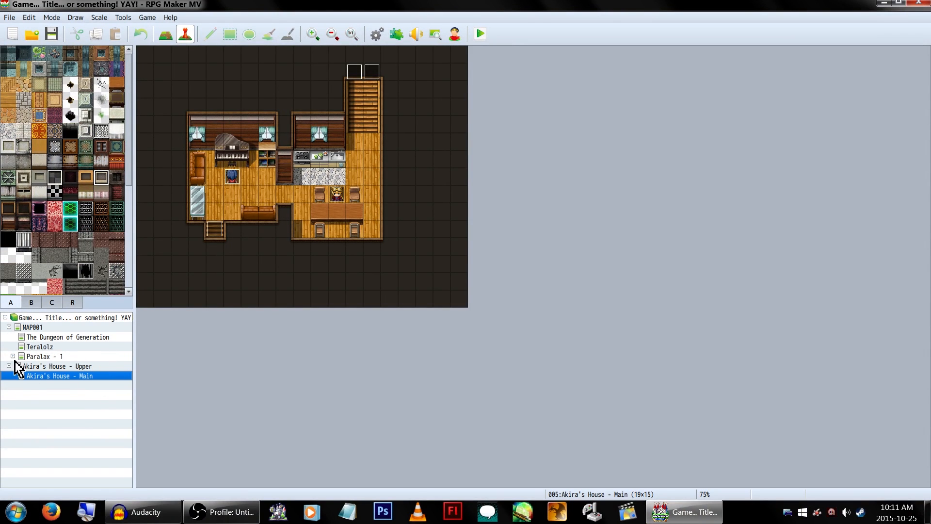
click(73, 347)
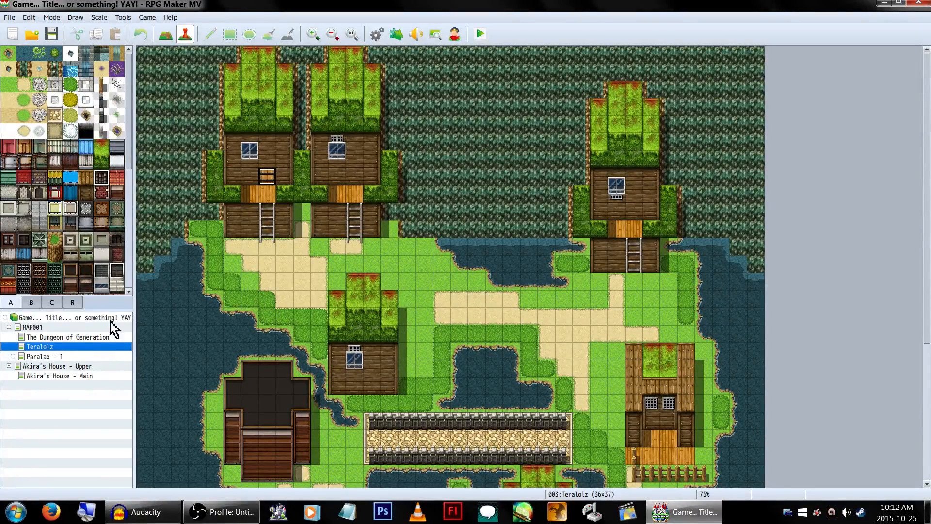
click(91, 337)
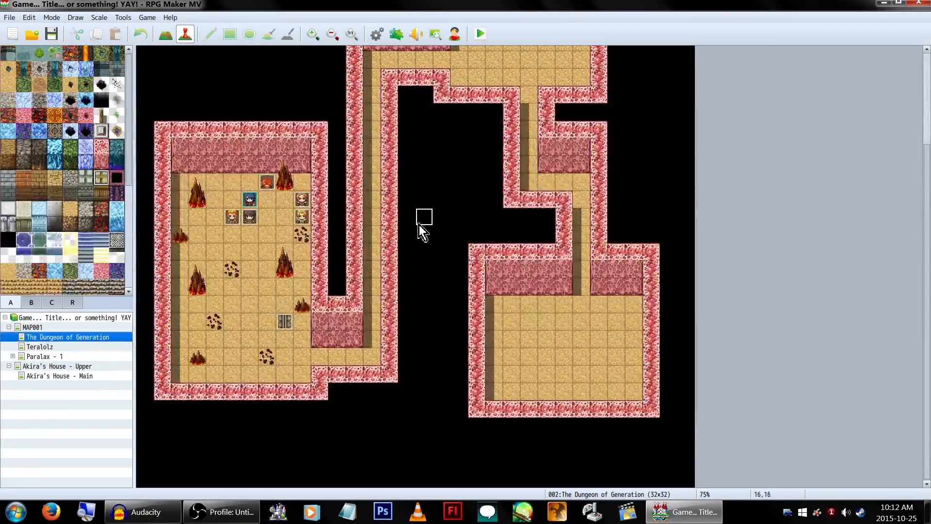
scroll(421, 228, up, 5)
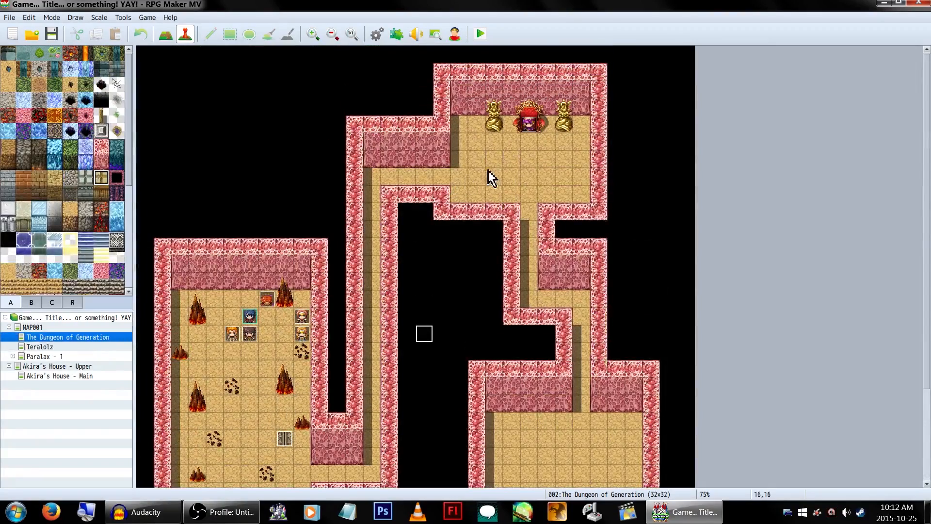